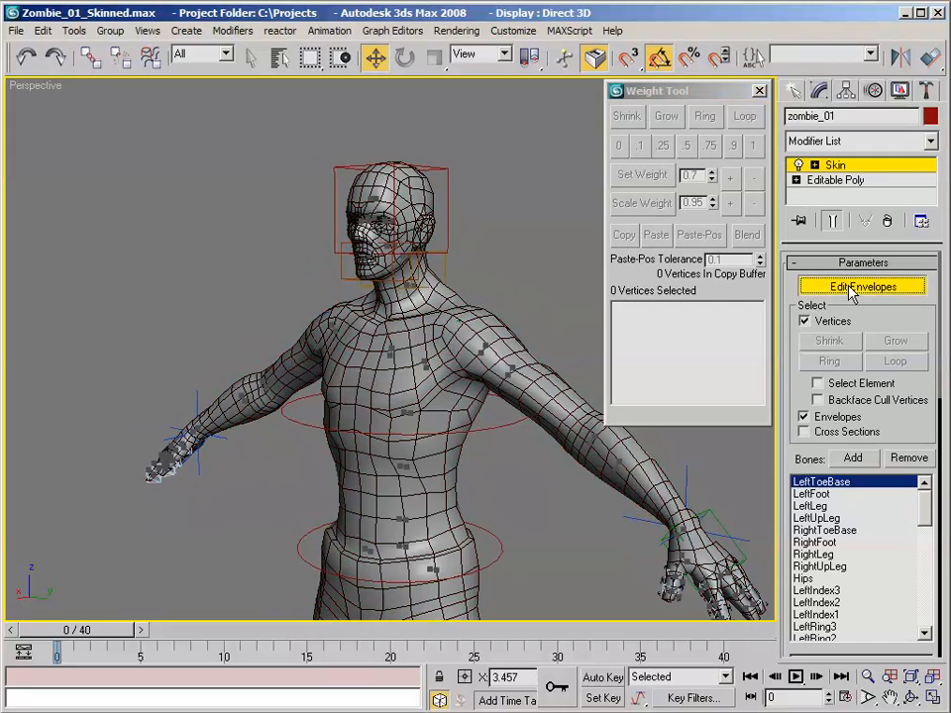
- Make Head the active bone in the Skin modifier's bone list
middle_click_drag(392, 290, 284, 302)
scroll(301, 300, "up", 5)
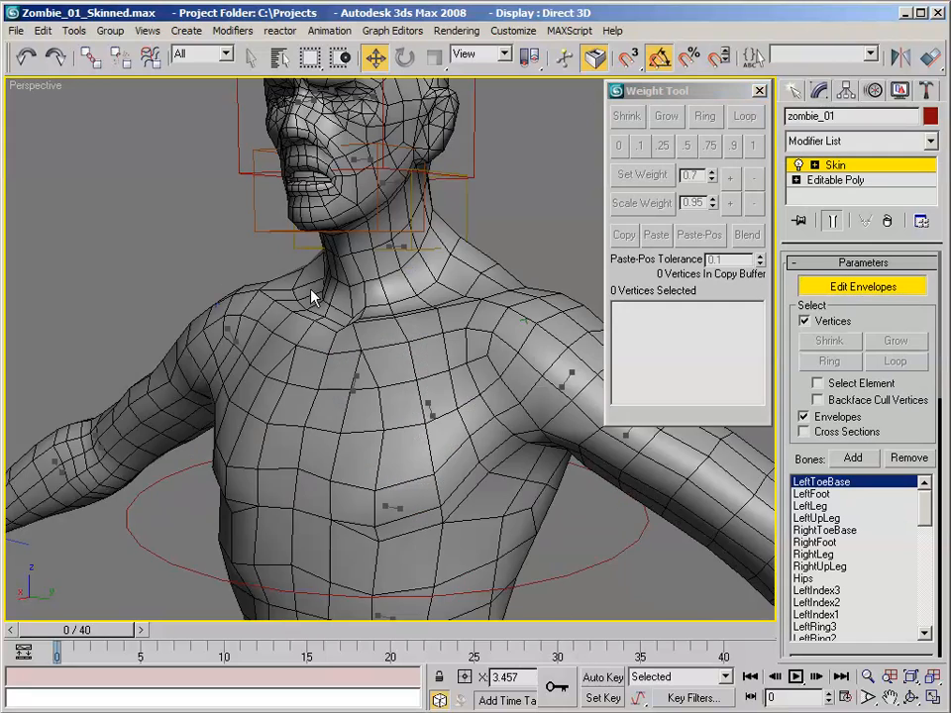
middle_click_drag(333, 393, 361, 499)
left_click_drag(929, 511, 926, 569)
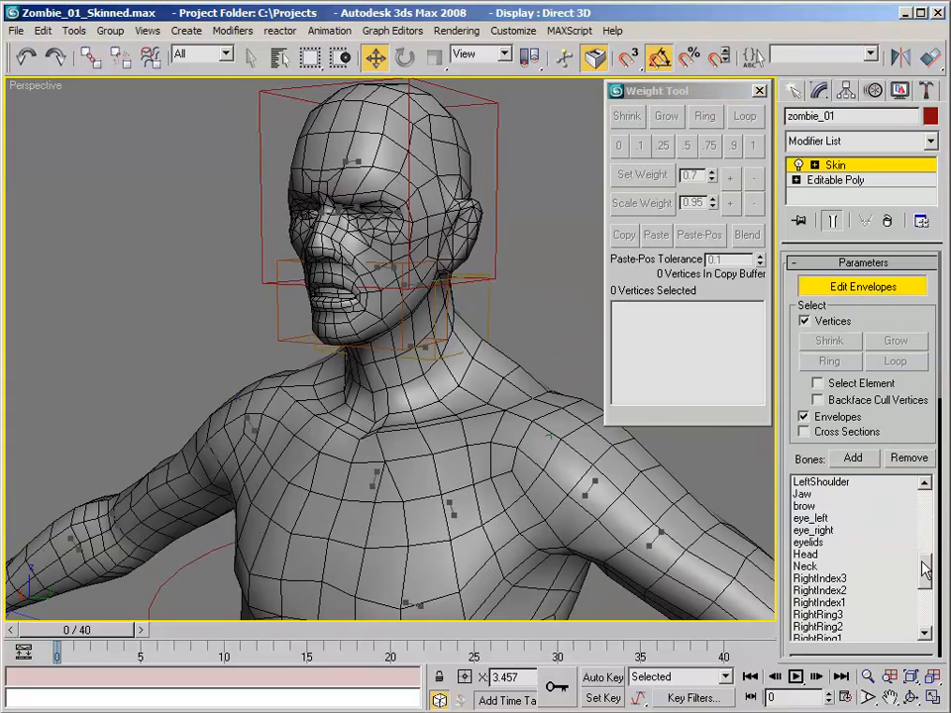
left_click(828, 554)
- Select the vertices of the upper head and grow the selection down the head
middle_click_drag(511, 338, 363, 281, "alt")
middle_click_drag(495, 249, 336, 263, "alt")
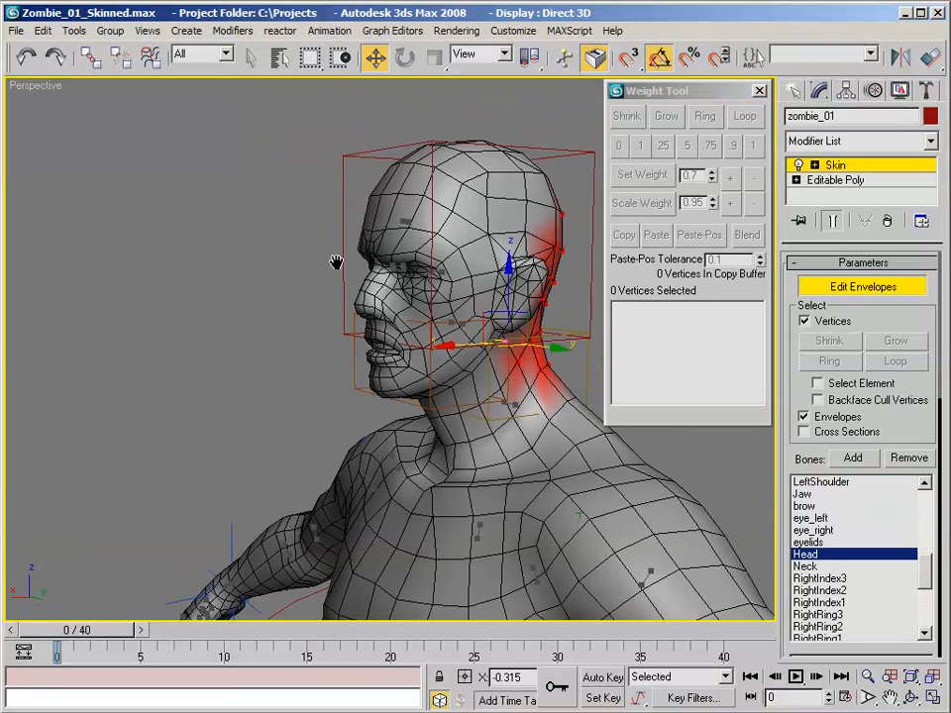
left_click_drag(320, 126, 584, 288)
middle_click_drag(404, 265, 427, 255, "alt")
scroll(427, 255, "up", 2)
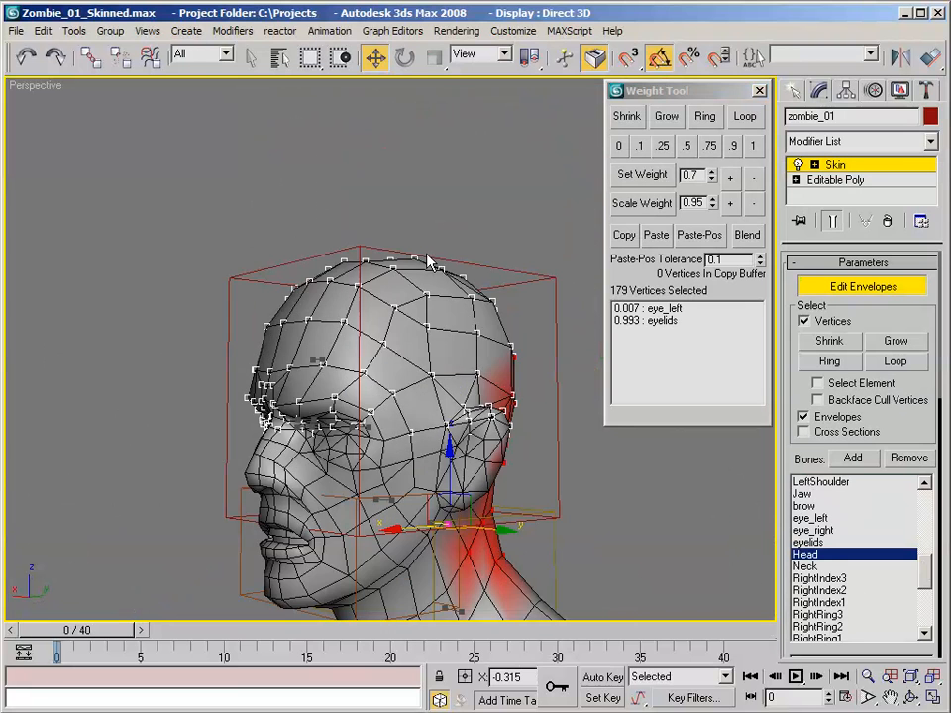
middle_click_drag(389, 337, 446, 178, "alt")
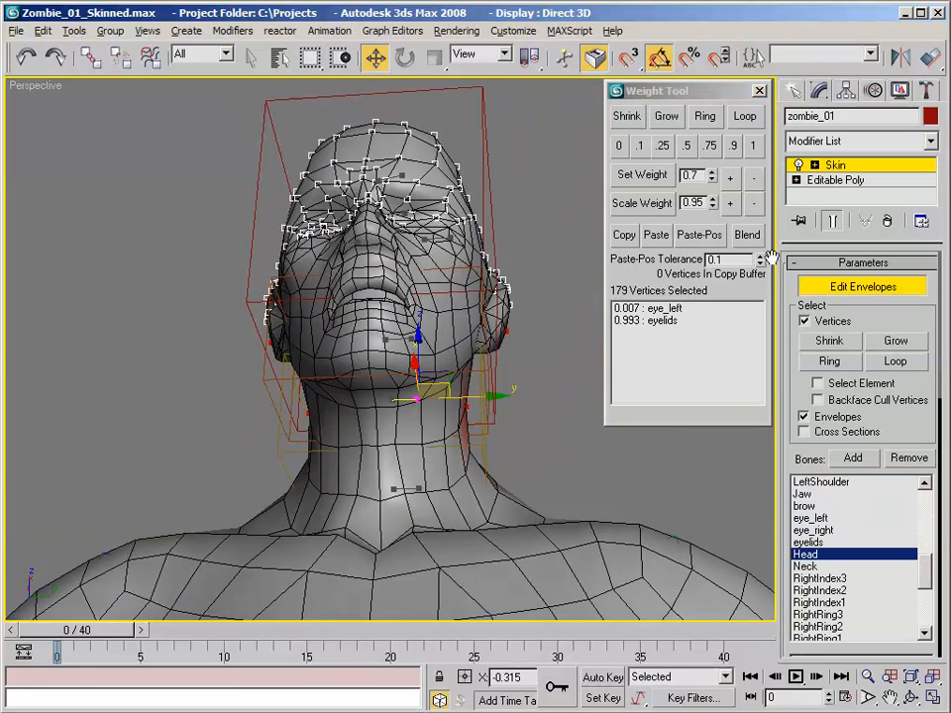
left_click(667, 117)
left_click(667, 117)
left_click(667, 116)
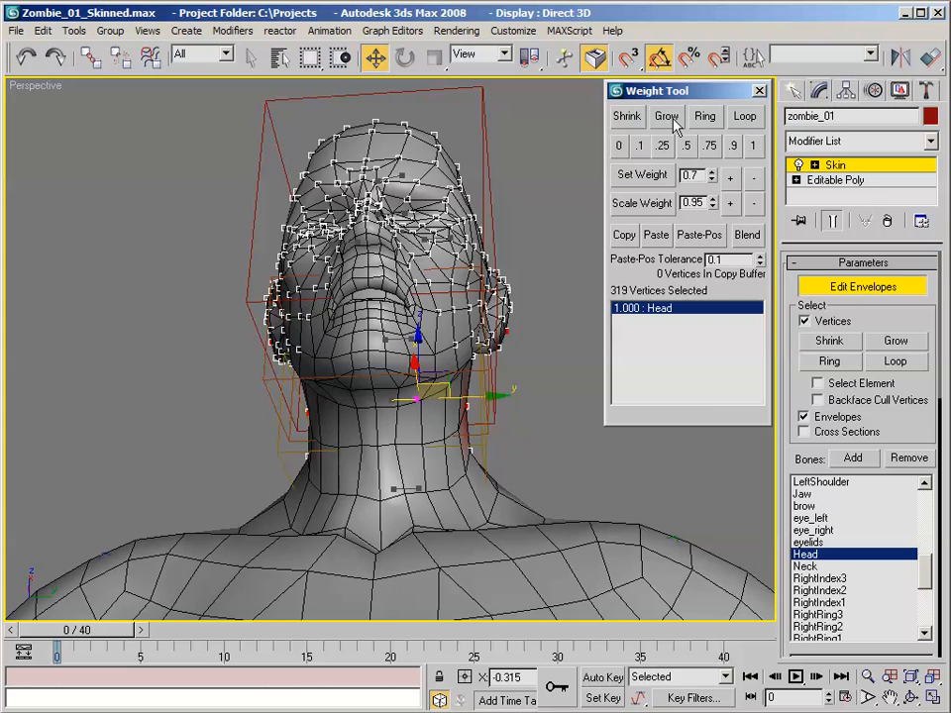
- Adjust the selection to cover the face and jaw without the neck vertices, and set its Head weight to 1
middle_click_drag(436, 297, 583, 500, "alt")
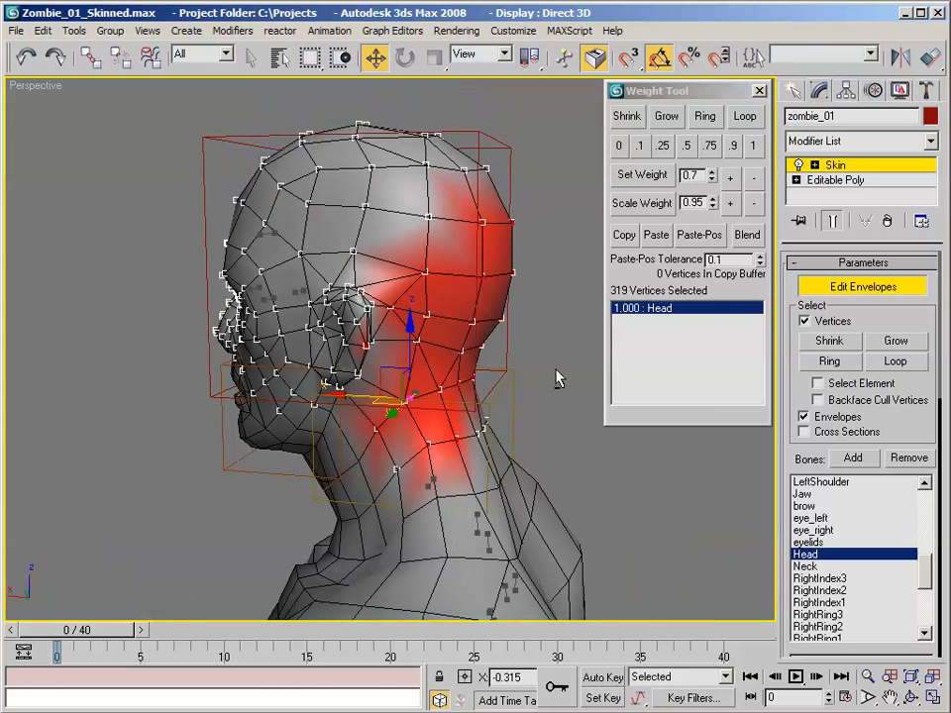
left_click_drag(551, 370, 408, 476, "alt")
left_click_drag(375, 490, 382, 478, "alt")
left_click_drag(460, 386, 460, 389, "alt")
middle_click_drag(461, 388, 214, 376, "alt")
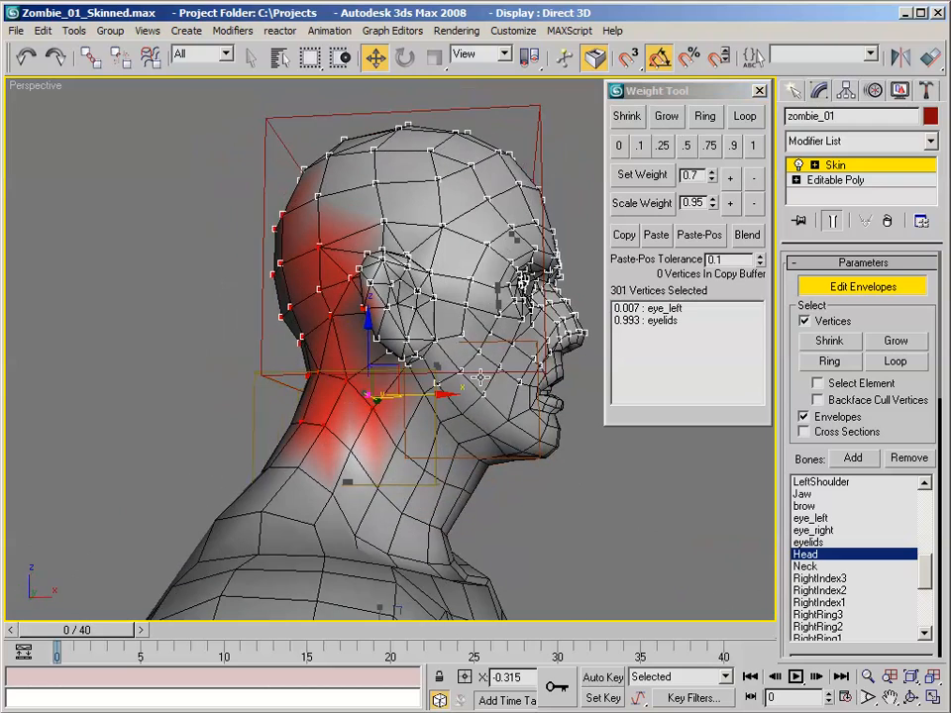
middle_click_drag(554, 370, 470, 322)
left_click_drag(572, 218, 371, 372)
left_click_drag(420, 401, 398, 396, "ctrl")
left_click_drag(557, 314, 395, 399, "ctrl")
middle_click_drag(531, 287, 661, 255, "alt")
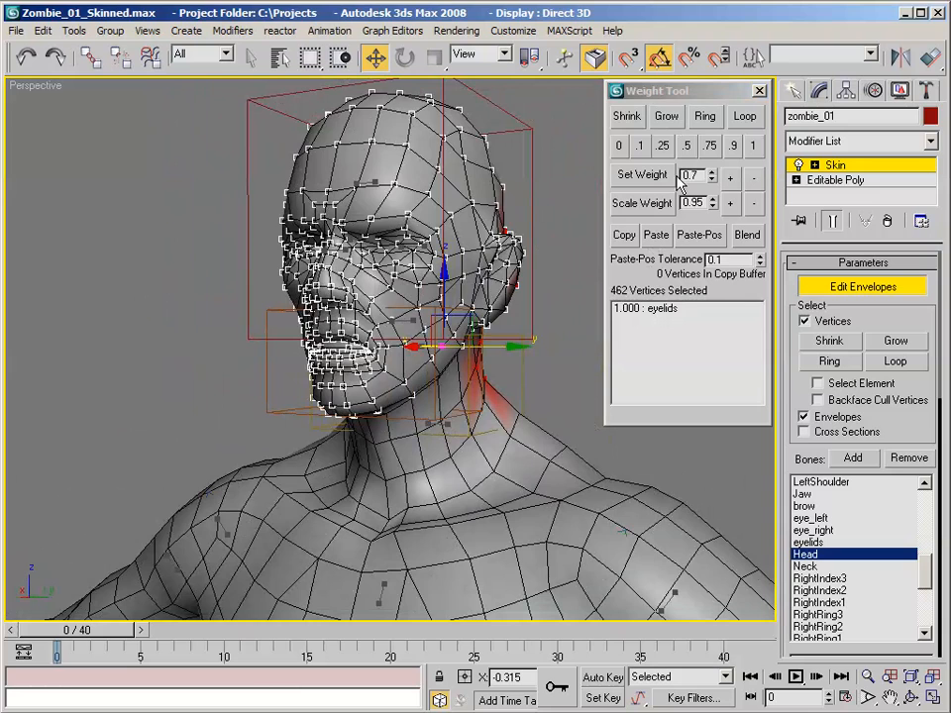
left_click(752, 147)
- Set the Head weight of the single missed vertex along the jawline to 1
middle_click_drag(466, 396, 437, 399, "alt")
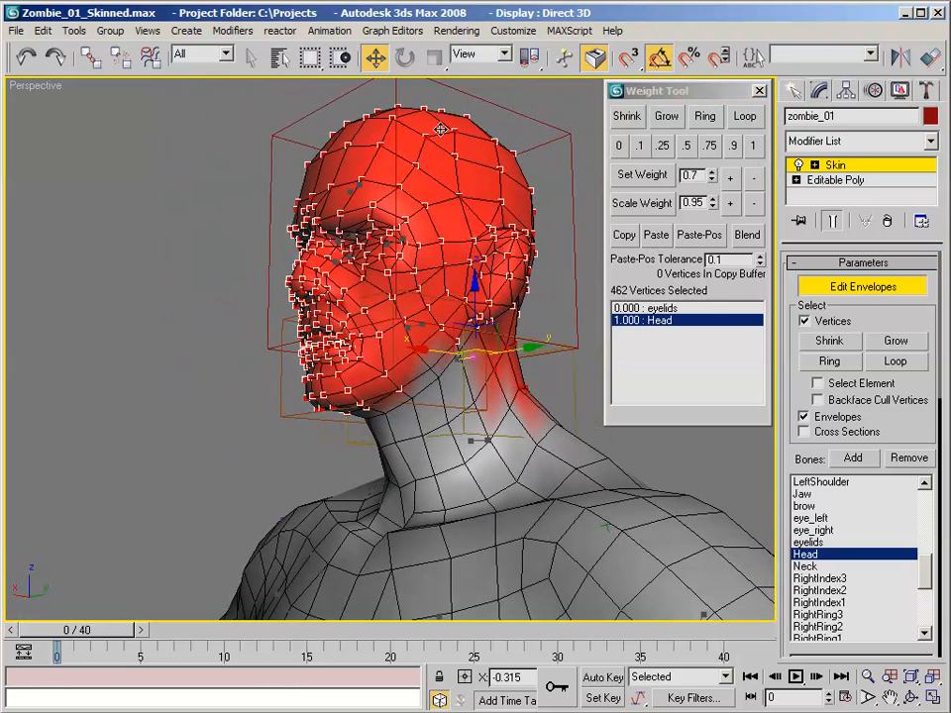
left_click(433, 367)
left_click(750, 146)
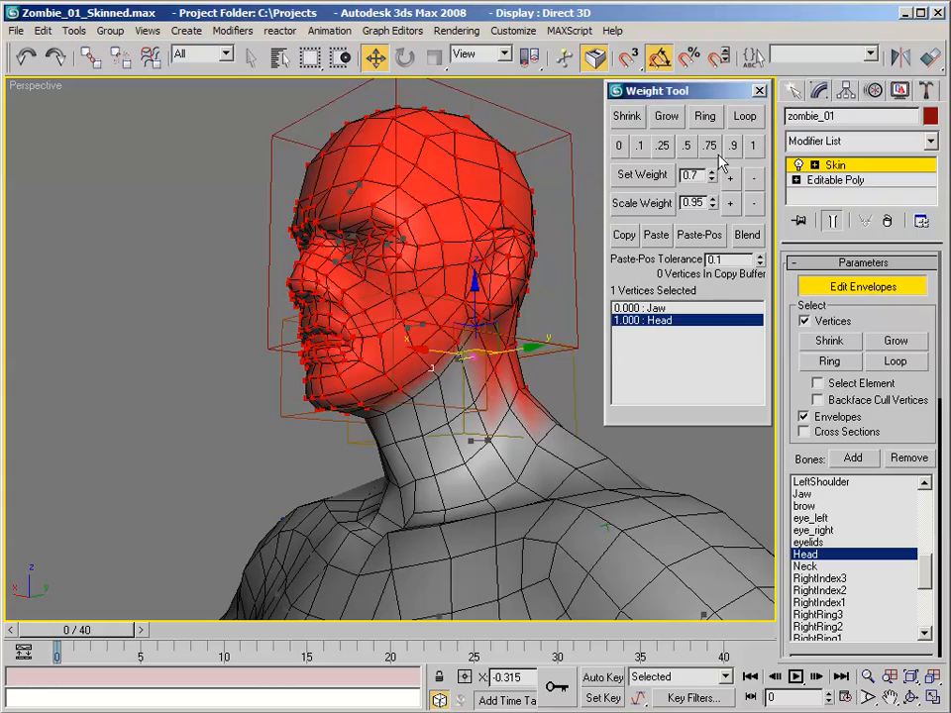
- Select the full loop of vertices beneath the jawline and set its Head weight to 1
middle_click_drag(228, 236, 518, 266, "alt")
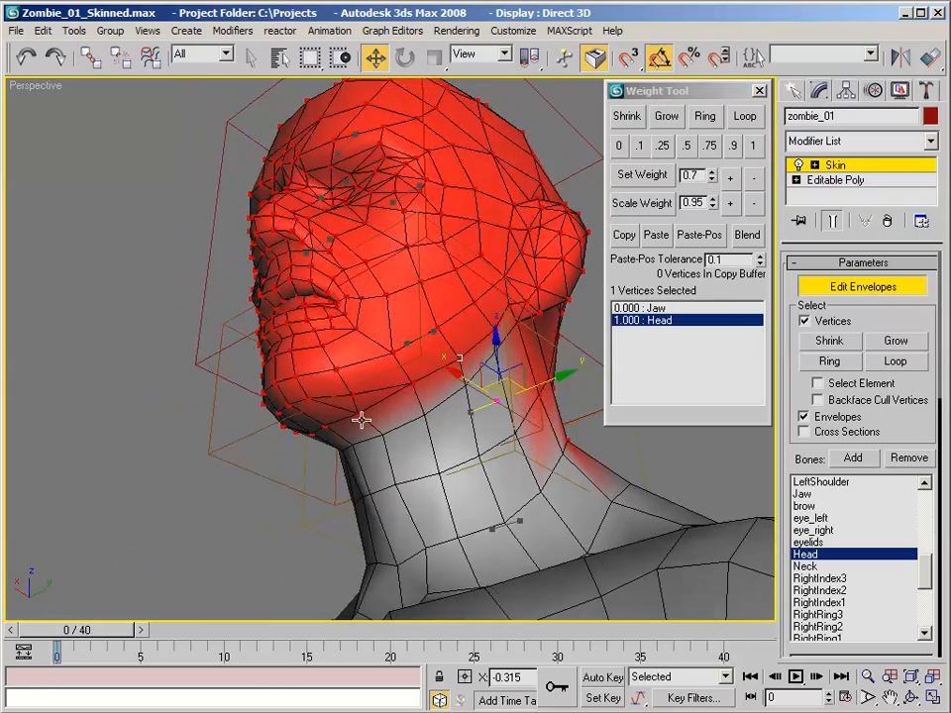
middle_click_drag(389, 375, 487, 344, "alt")
left_click(489, 339)
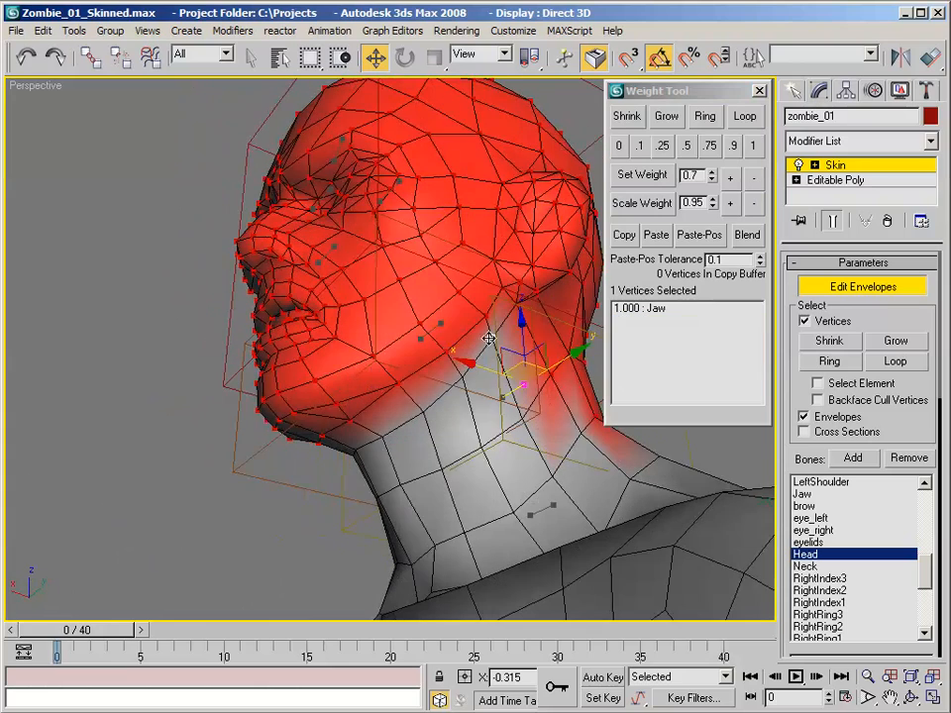
left_click(745, 117)
middle_click_drag(242, 161, 555, 208, "alt")
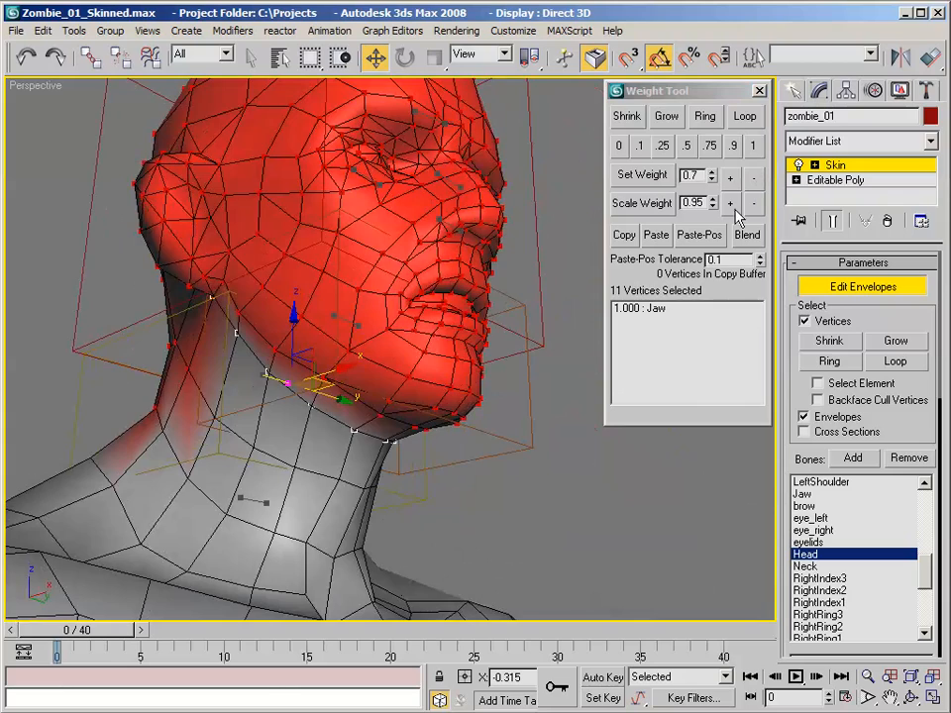
left_click(762, 149)
- Make Jaw the active bone for weighting the mouth area
middle_click_drag(307, 162, 331, 151, "alt")
scroll(392, 158, "down", 3)
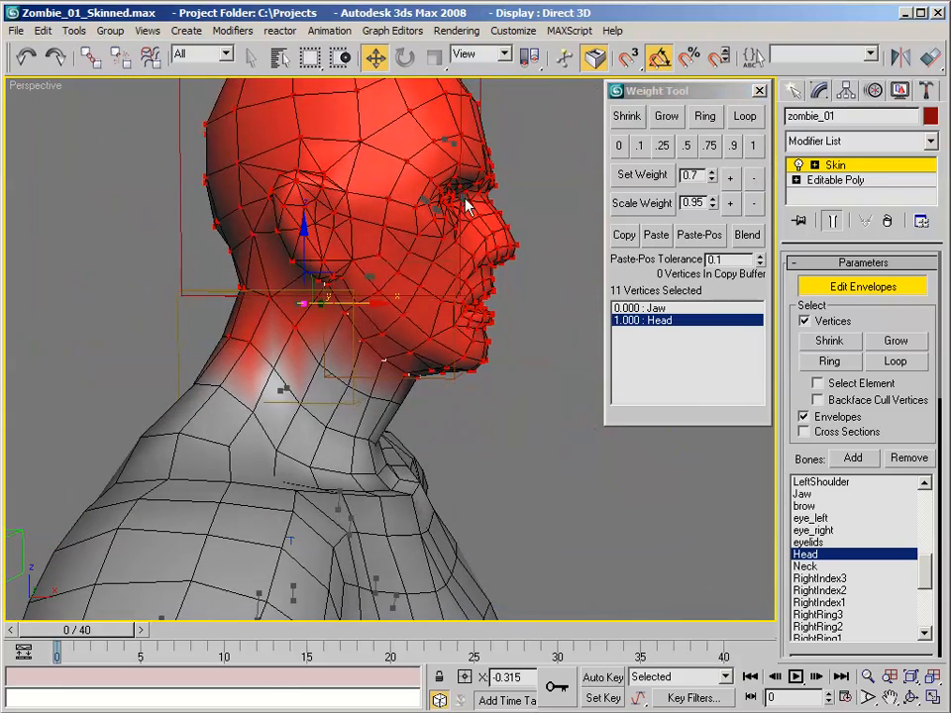
middle_click_drag(480, 275, 384, 302, "alt")
scroll(380, 241, "up", 5)
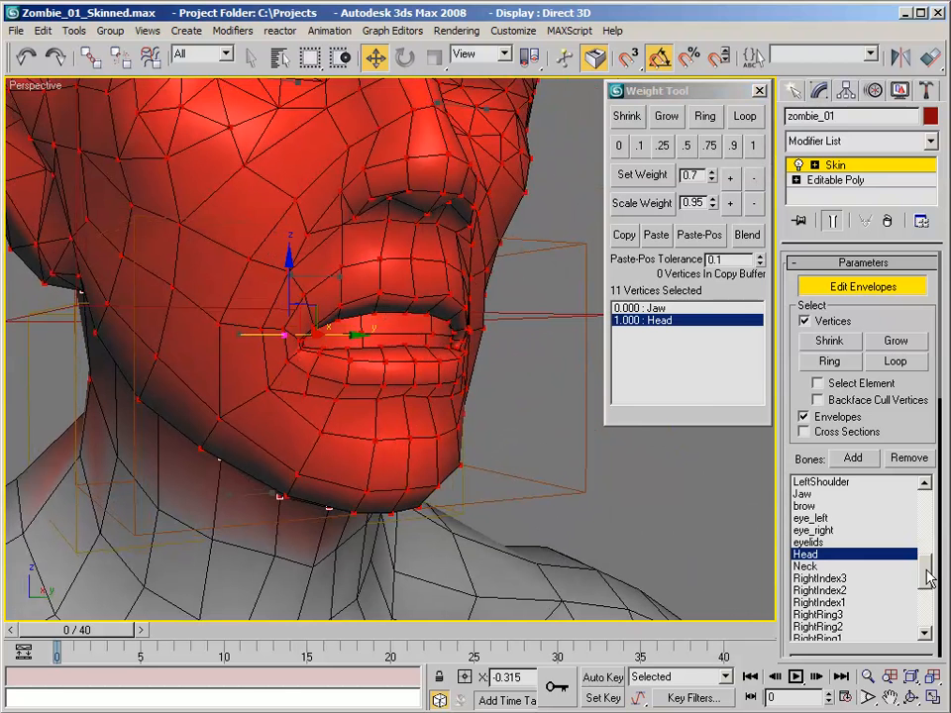
left_click_drag(926, 572, 928, 630)
middle_click_drag(531, 360, 521, 347, "alt")
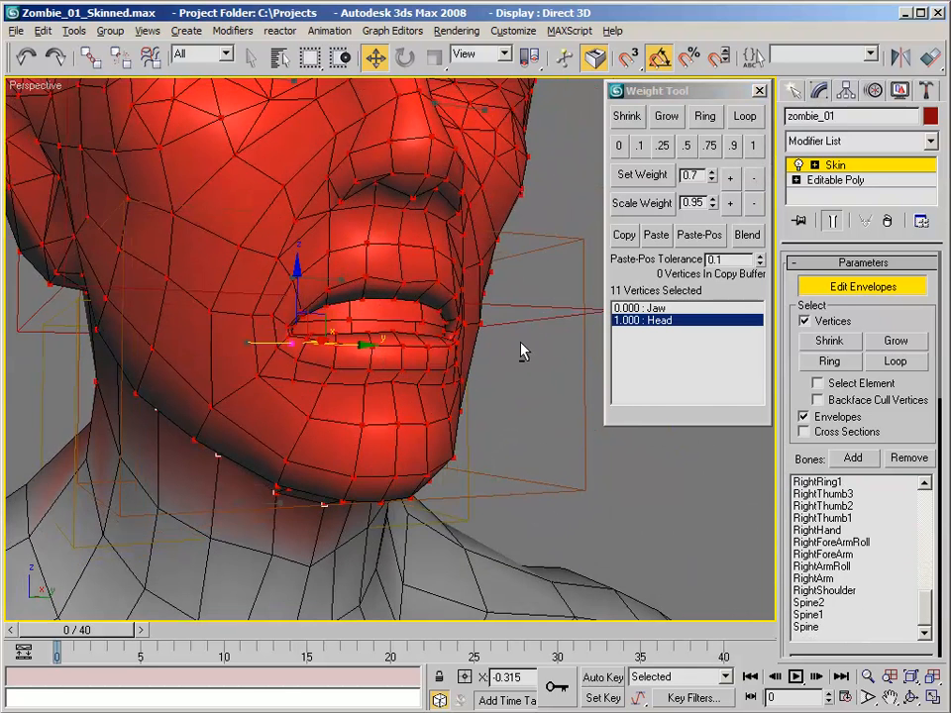
scroll(513, 338, "up", 3)
middle_click_drag(391, 298, 451, 321, "alt")
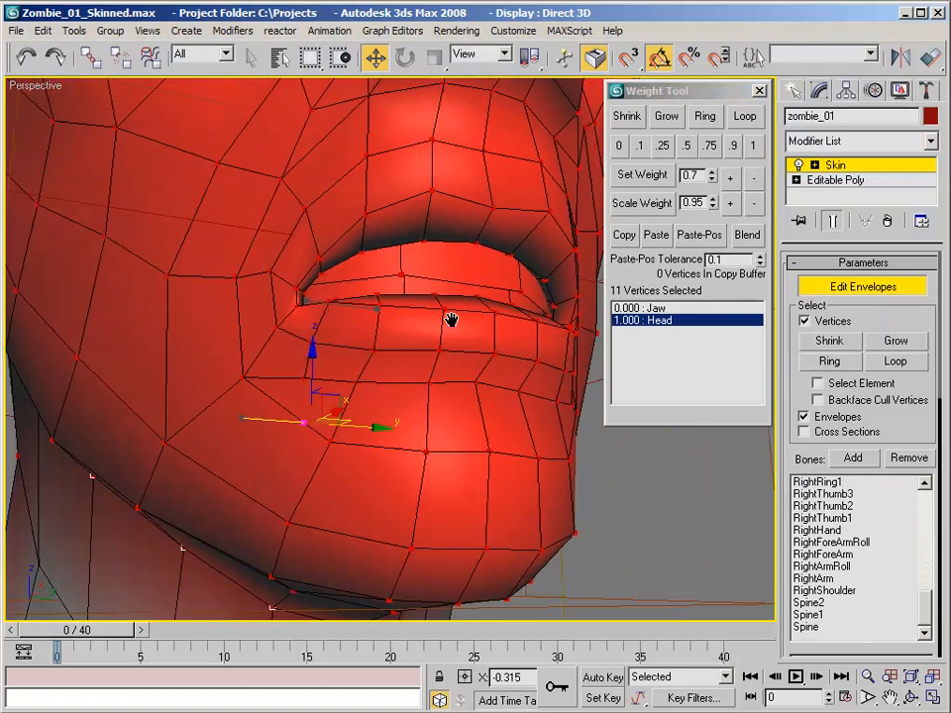
left_click(914, 591)
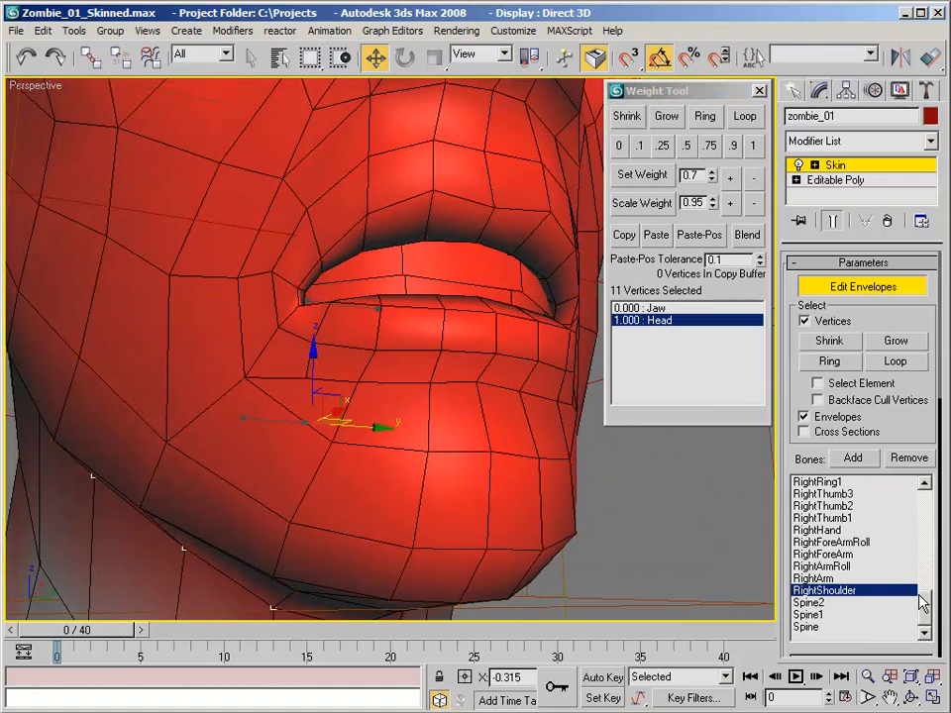
left_click_drag(924, 600, 928, 569)
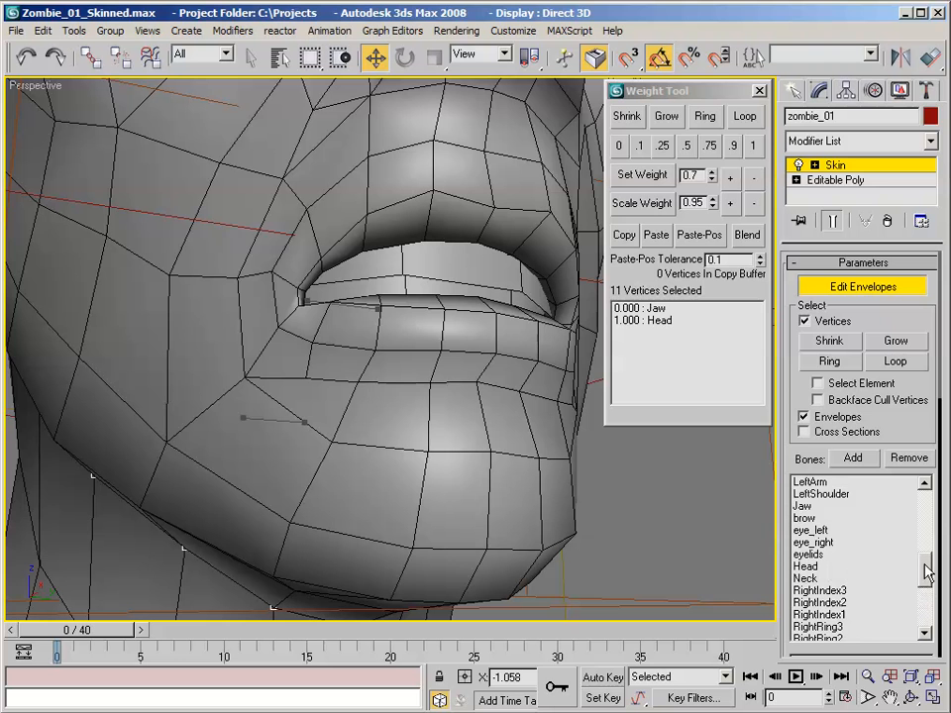
left_click(822, 507)
- Display the perspective view in wireframe to expose the geometry inside the mouth
scroll(445, 284, "up", 3)
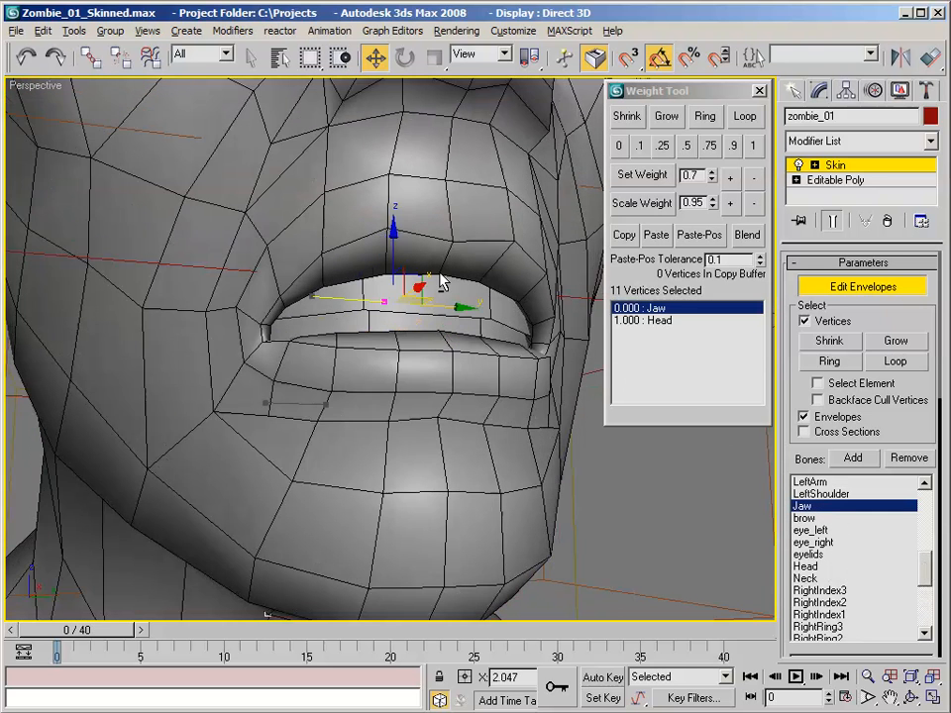
right_click(20, 84)
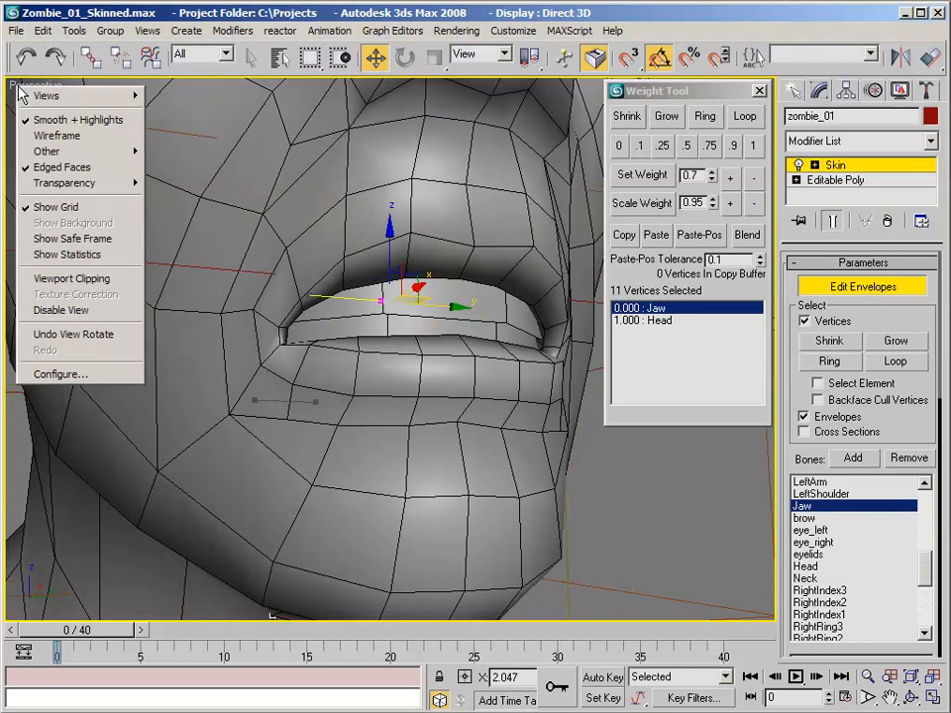
left_click(79, 141)
middle_click_drag(79, 140, 504, 285, "alt")
middle_click_drag(482, 341, 386, 296, "alt")
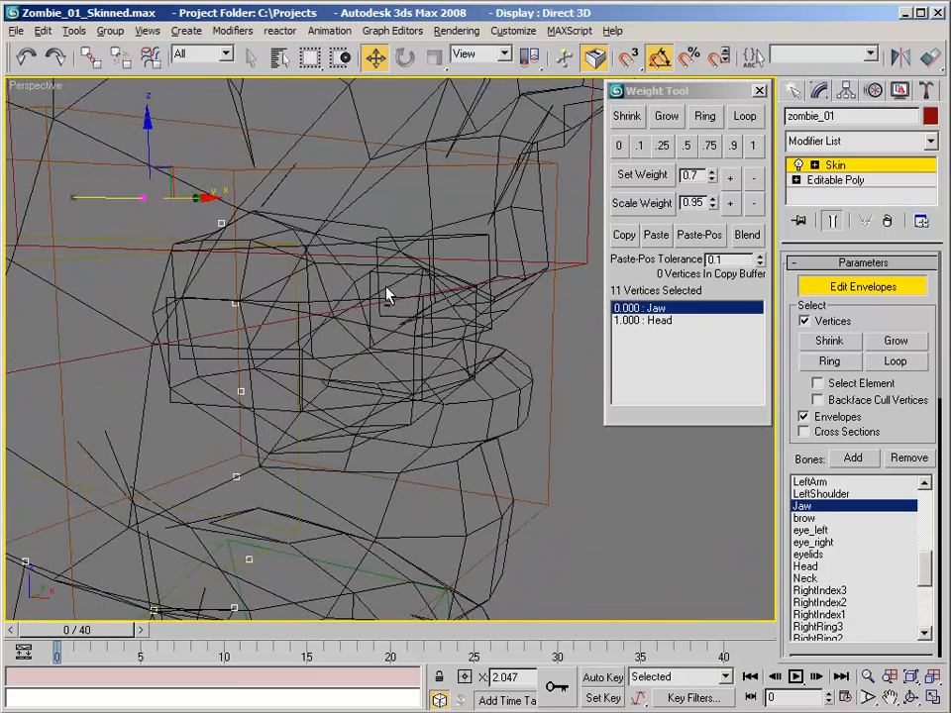
- Grow a selection from one back vertex of the lower teeth to the whole piece and set its Jaw weight to 1
left_click(168, 297)
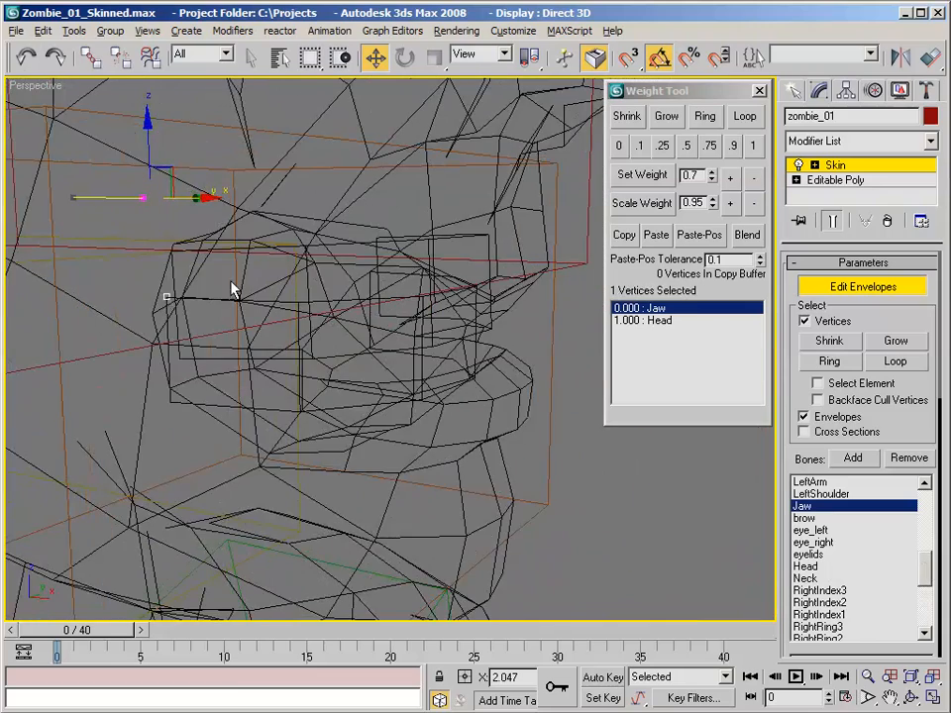
middle_click_drag(234, 284, 199, 253, "alt")
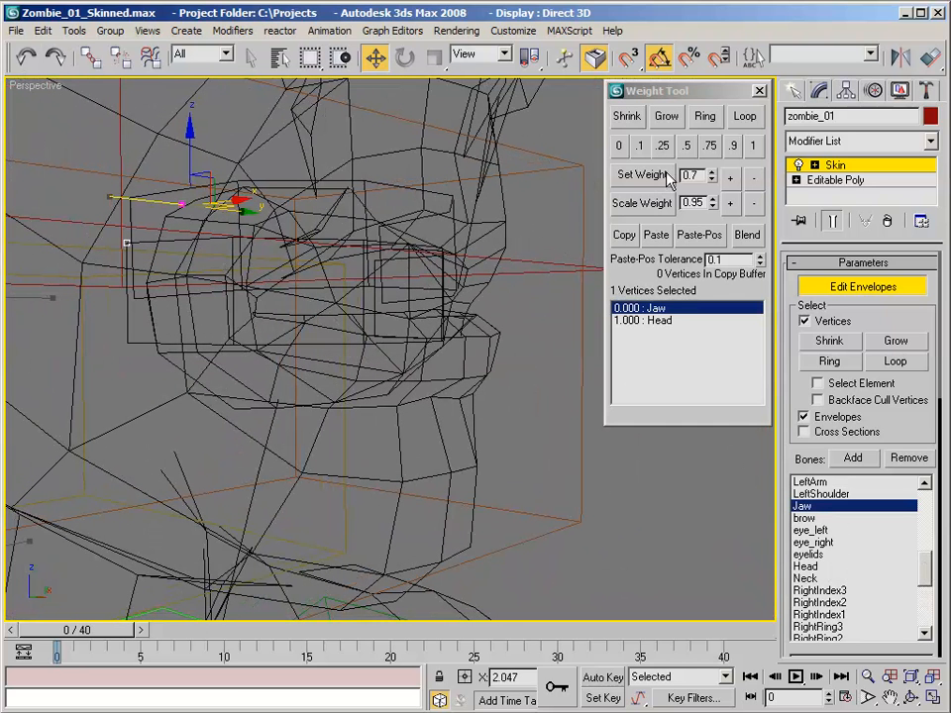
left_click(666, 117)
left_click(666, 117)
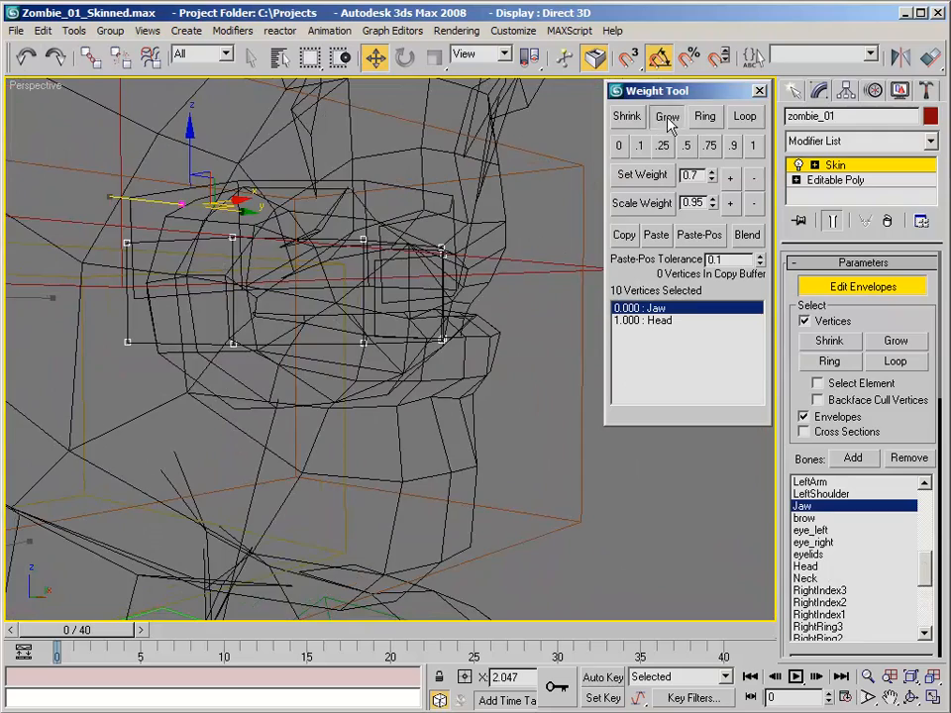
middle_click_drag(426, 159, 431, 275, "alt")
scroll(314, 174, "up", 2)
left_click(752, 147)
- Grow a selection from one vertex to the whole right eyeball and set its eye_right weight to 1
left_click(363, 265)
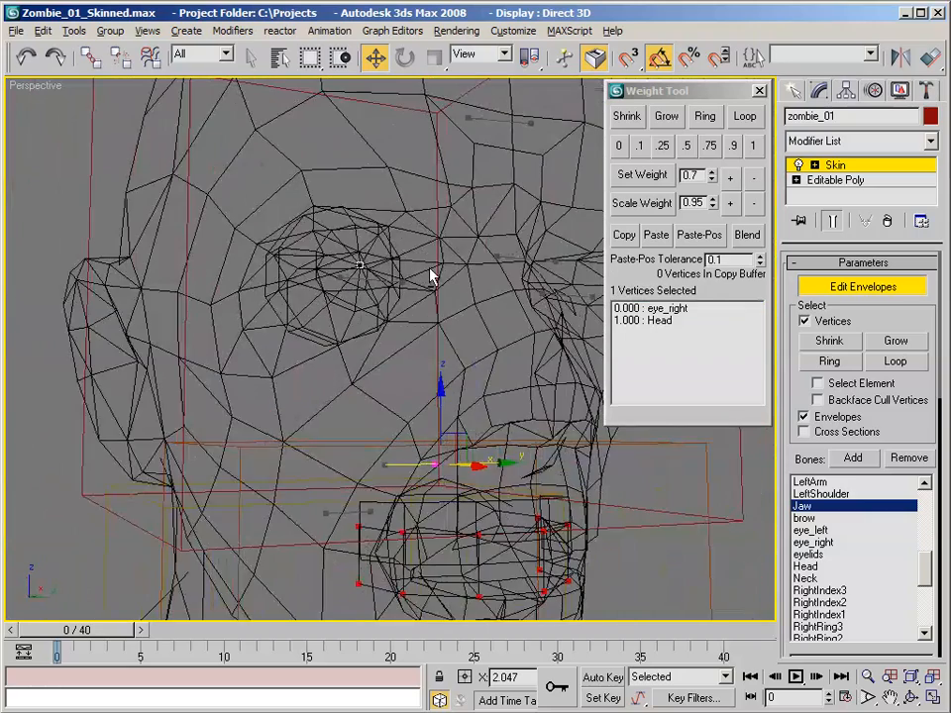
left_click(679, 117)
left_click(679, 118)
left_click(679, 118)
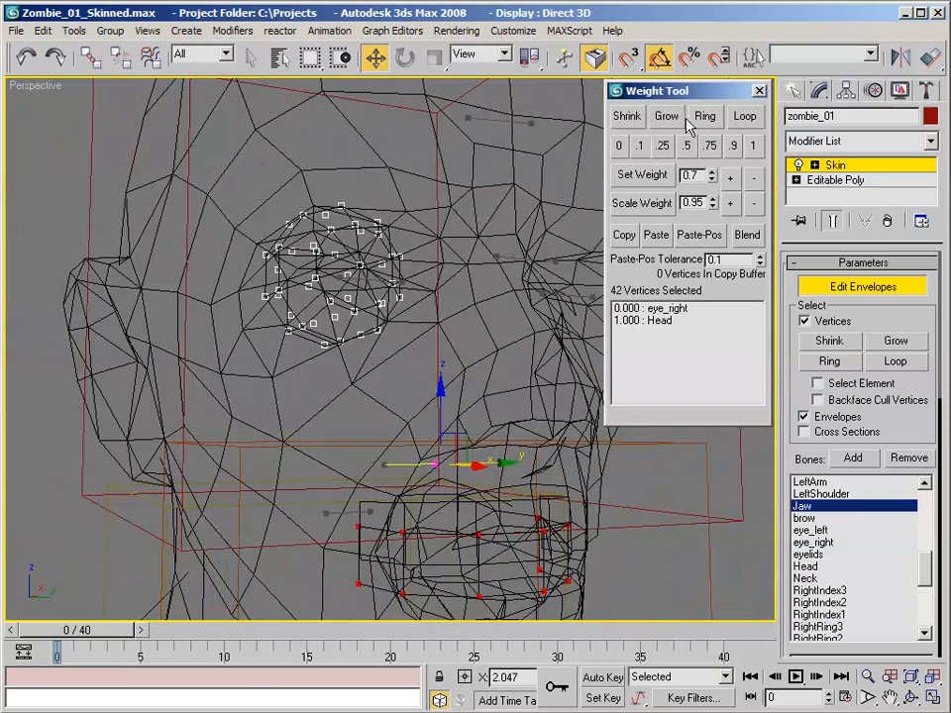
middle_click_drag(336, 233, 376, 234, "alt")
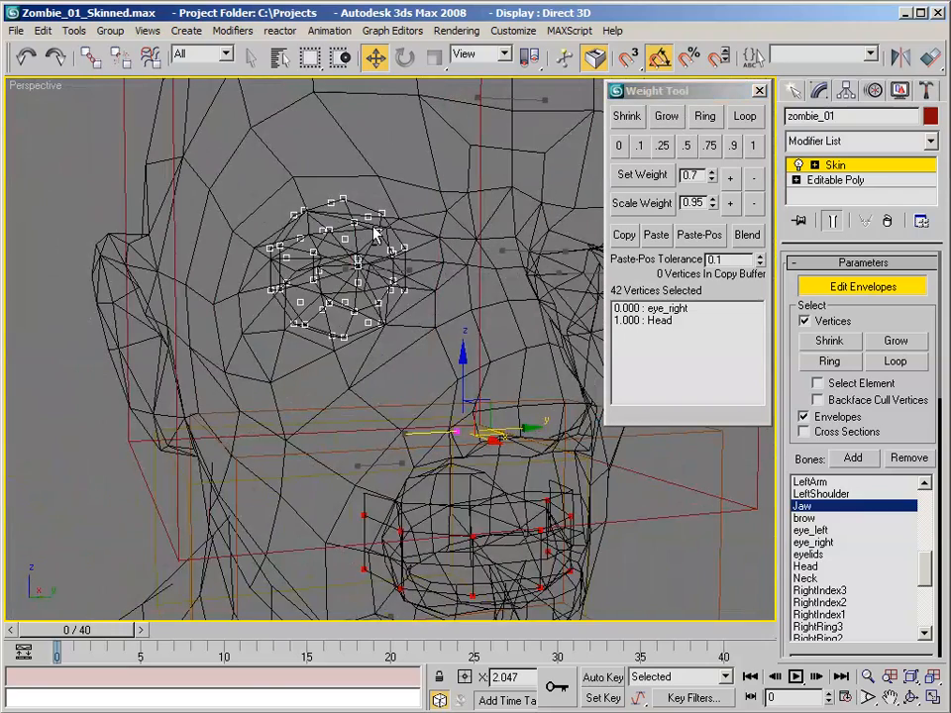
left_click(674, 311)
middle_click_drag(535, 297, 472, 301, "alt")
left_click(753, 147)
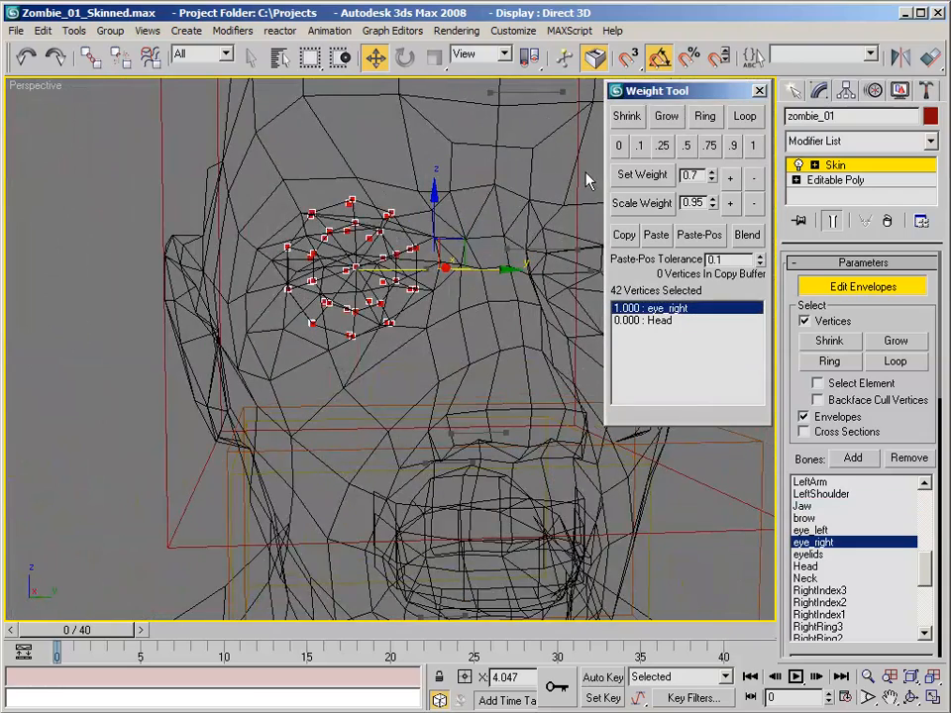
- Make Neck the active bone and return the perspective view to Smooth + Highlights shading
middle_click_drag(439, 129, 417, 216, "alt")
scroll(417, 216, "down", 5)
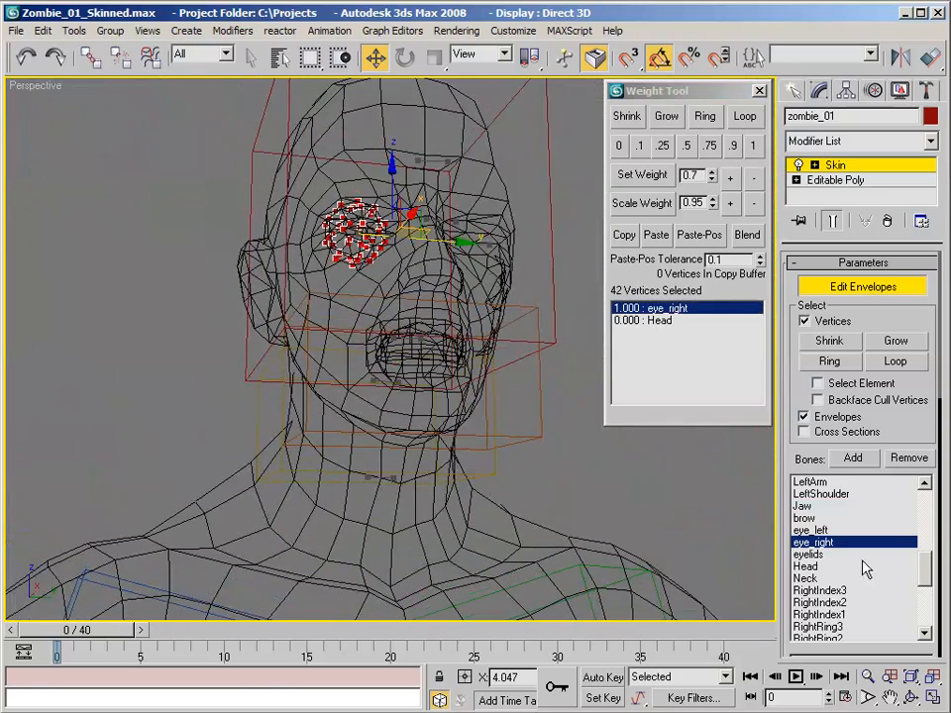
left_click(830, 578)
middle_click_drag(510, 415, 466, 317, "alt")
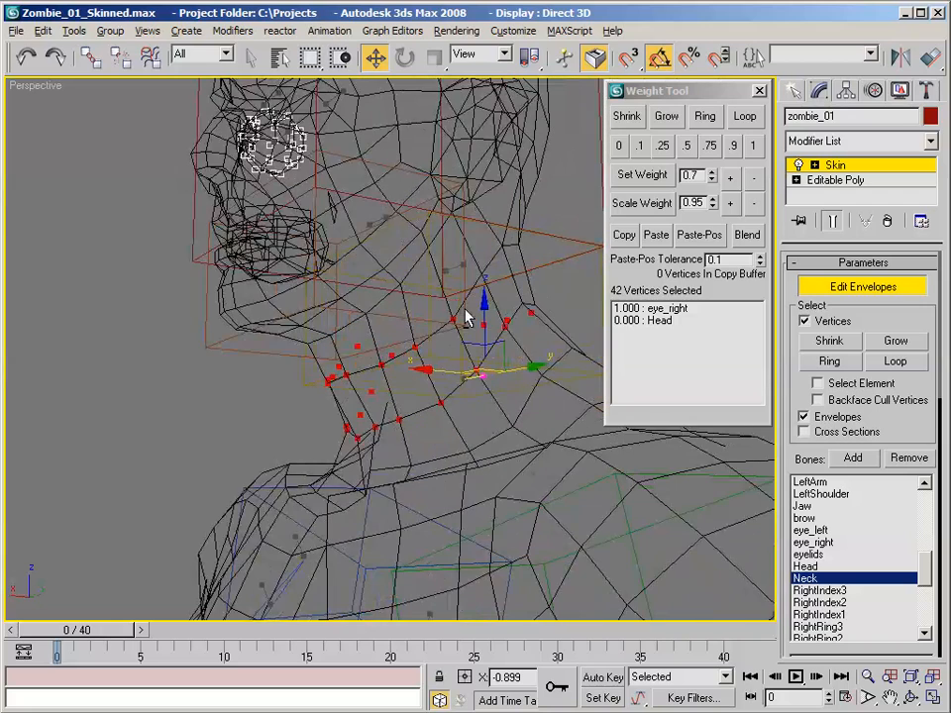
right_click(24, 86)
left_click(27, 116)
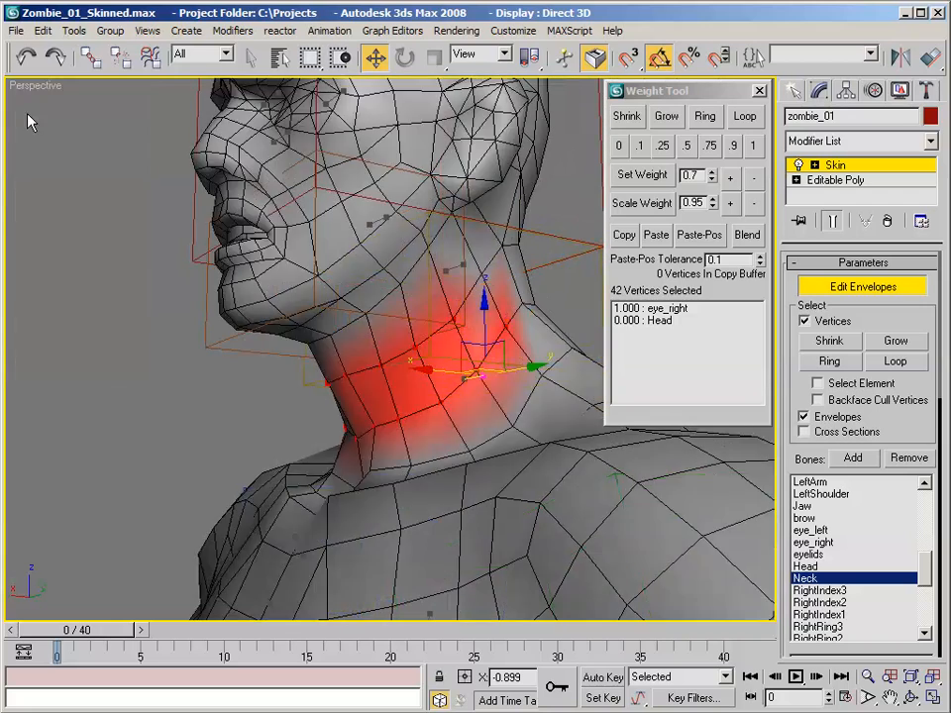
- Loop-select the ring of vertices around the lower-middle neck and set its Neck weight to 1
middle_click_drag(225, 196, 413, 407, "alt")
left_click(425, 419)
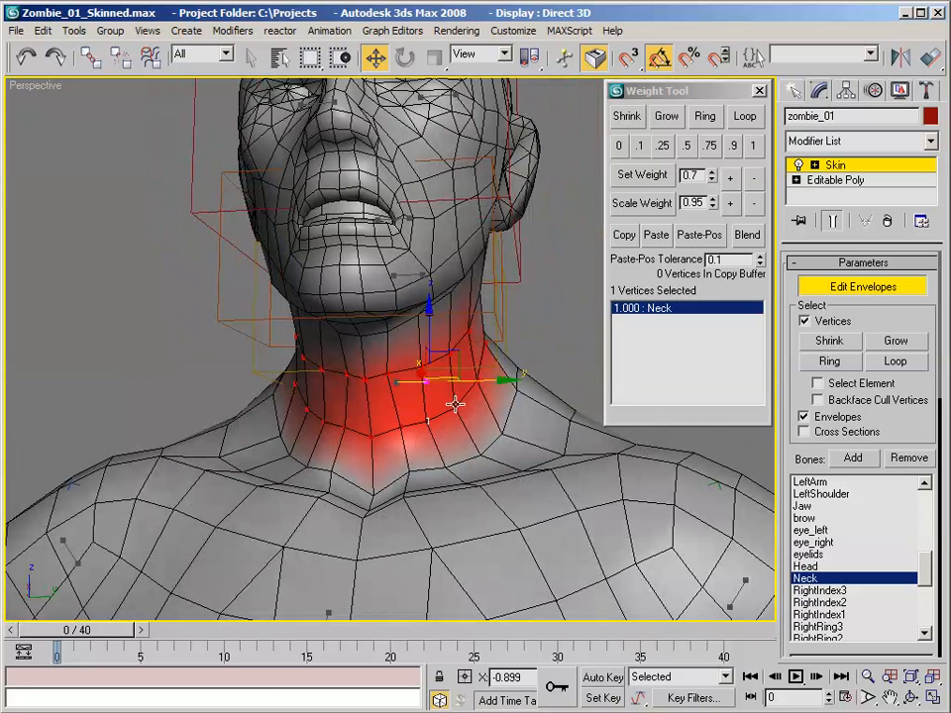
left_click(743, 117)
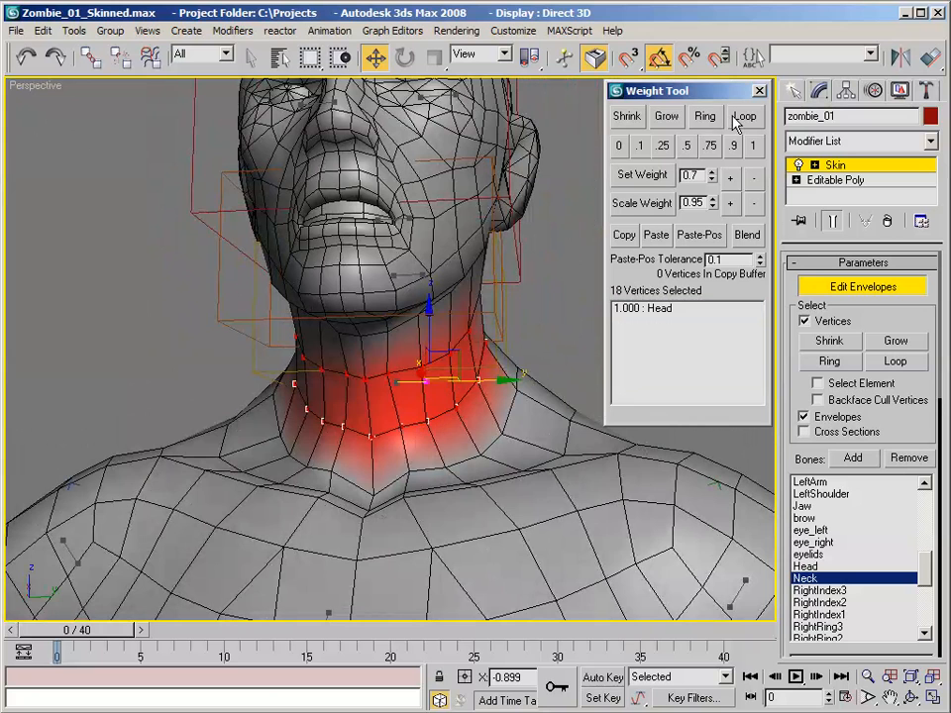
middle_click_drag(471, 176, 566, 199, "alt")
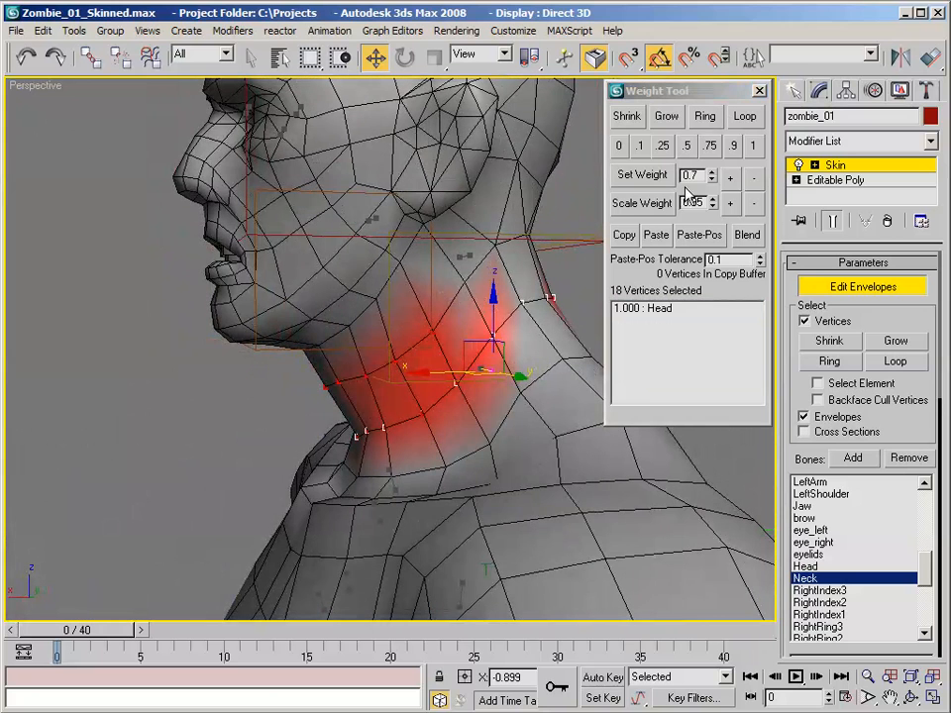
left_click(755, 147)
- Loop-select the ring under the jaw, add the missing vertices at the back of the neck, and set its Neck weight to 1
middle_click_drag(420, 264, 441, 241, "alt")
left_click(472, 270)
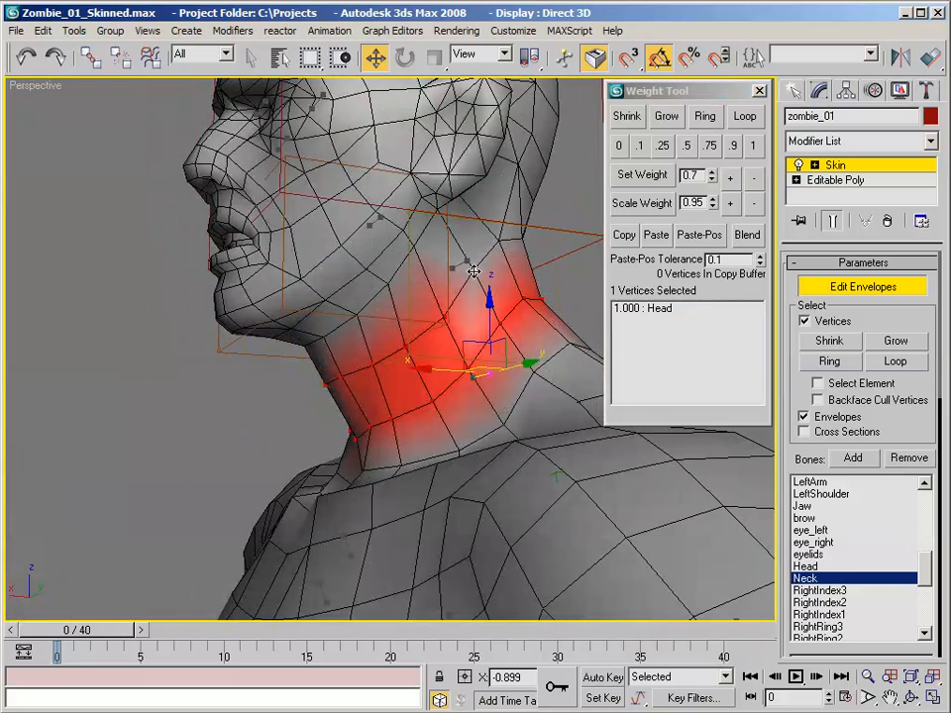
left_click(443, 315, "ctrl")
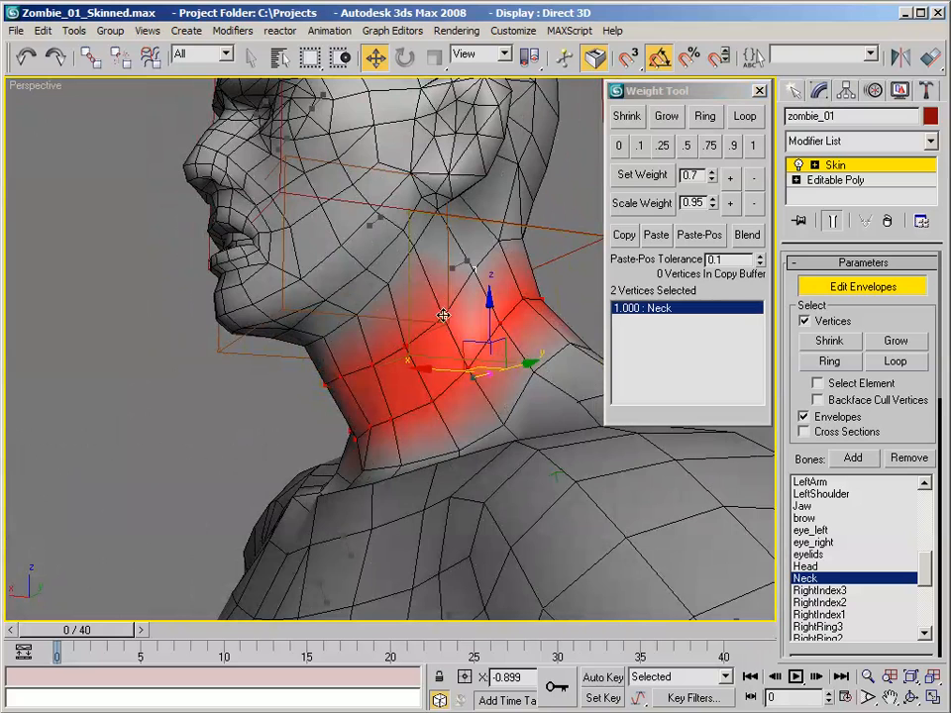
left_click(744, 116)
middle_click_drag(496, 228, 429, 218, "alt")
left_click(450, 229, "ctrl")
left_click(489, 226, "ctrl")
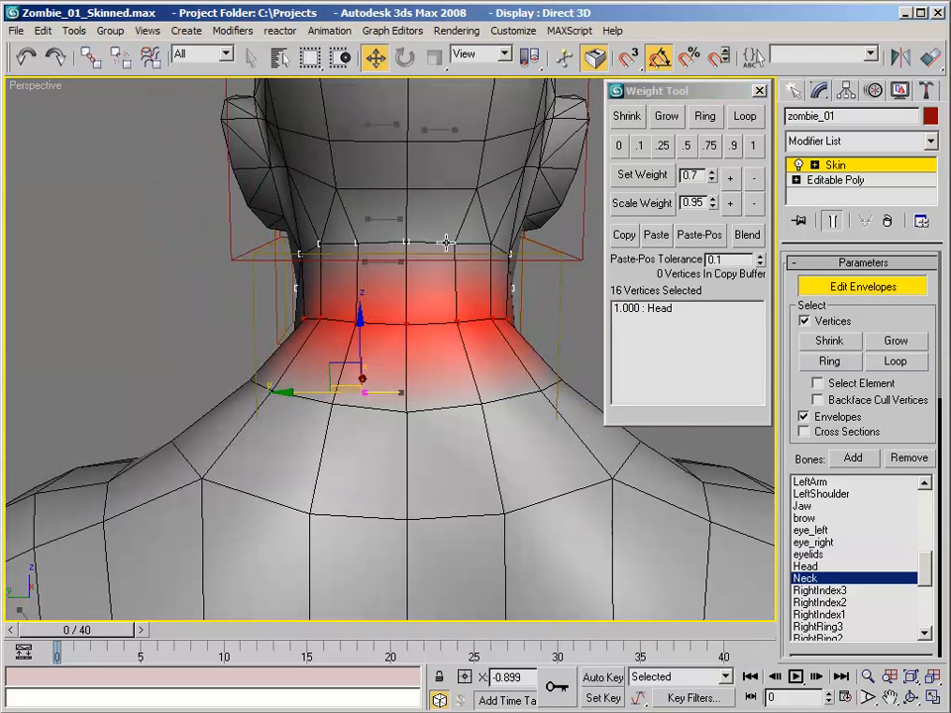
left_click(489, 245, "ctrl")
left_click(455, 241, "ctrl")
middle_click_drag(491, 243, 702, 169, "alt")
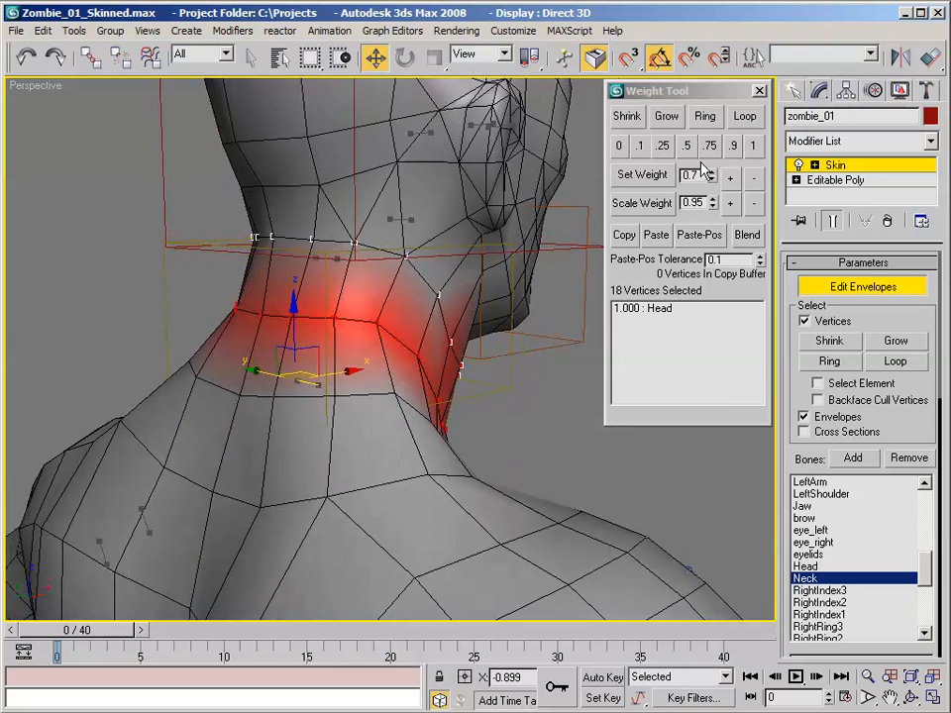
left_click(753, 146)
- Loop-select the ring of vertices at the base of the neck and set its Neck weight to 0.5
middle_click_drag(515, 94, 196, 82, "alt")
middle_click_drag(395, 144, 414, 185, "alt")
left_click(327, 346)
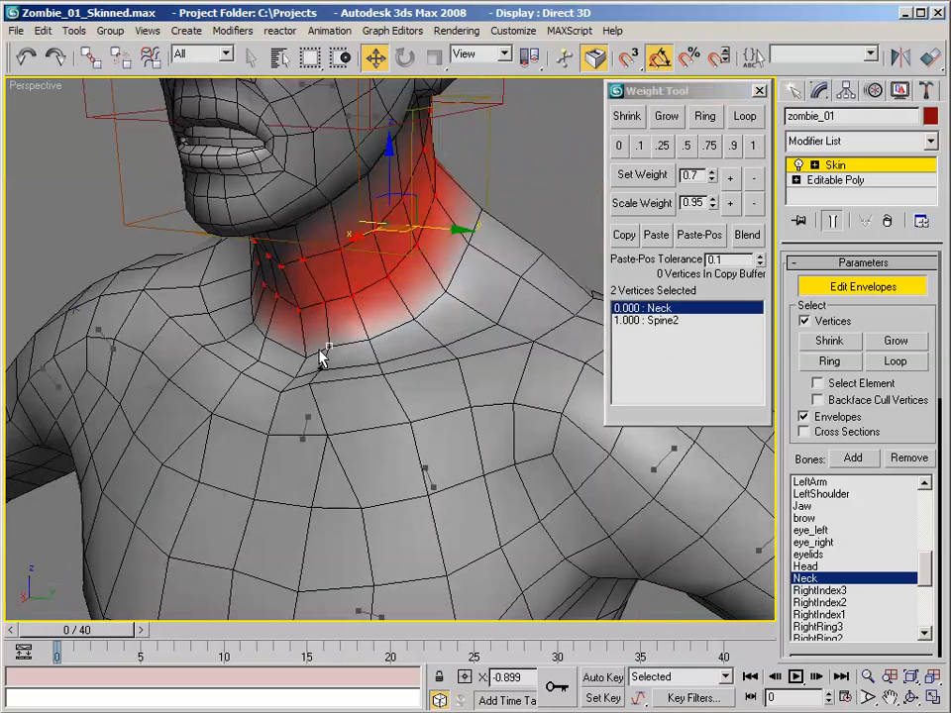
middle_click_drag(445, 301, 386, 335, "alt")
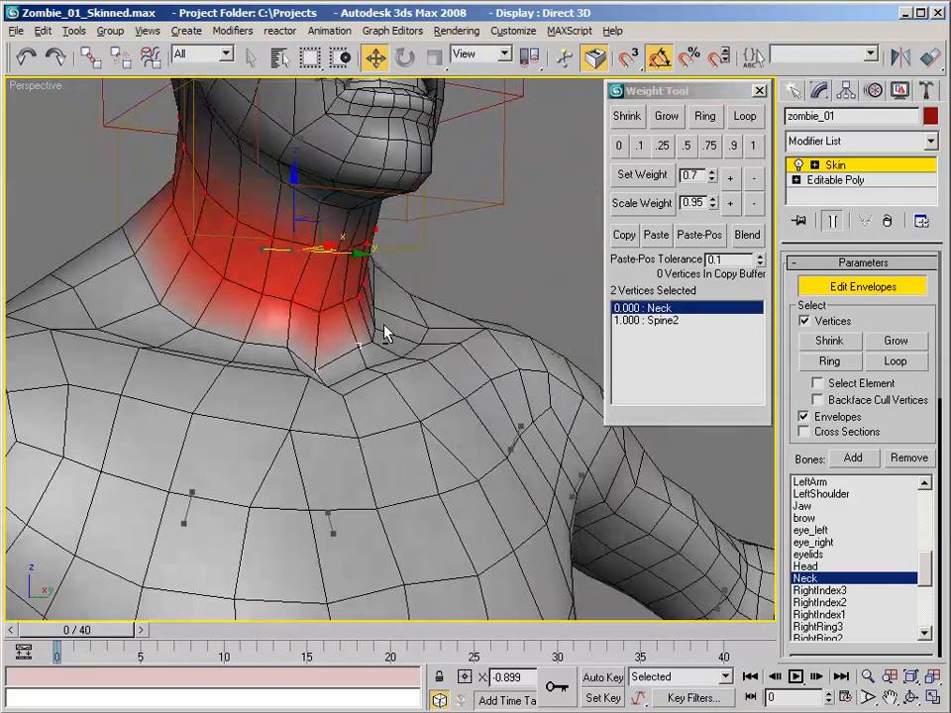
left_click(750, 124)
middle_click_drag(436, 223, 417, 230, "alt")
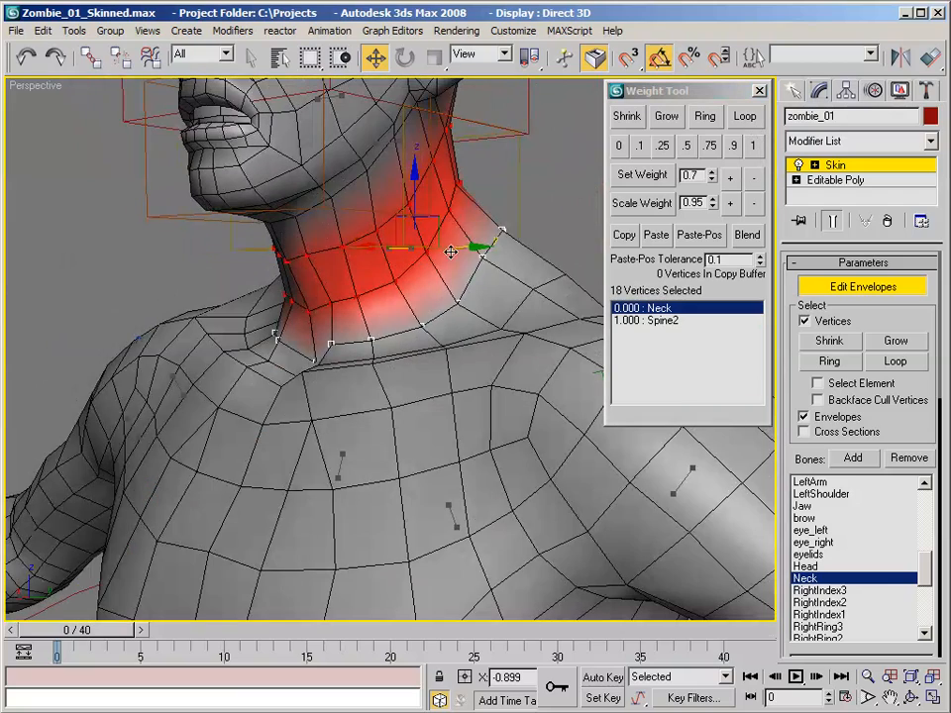
left_click(686, 146)
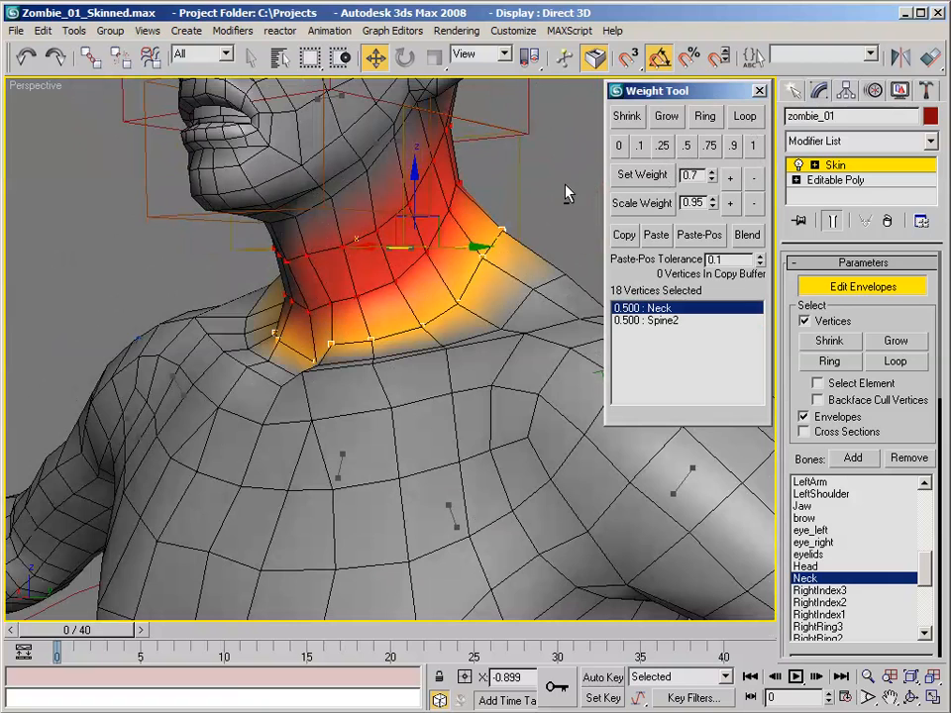
middle_click_drag(568, 195, 591, 234, "alt")
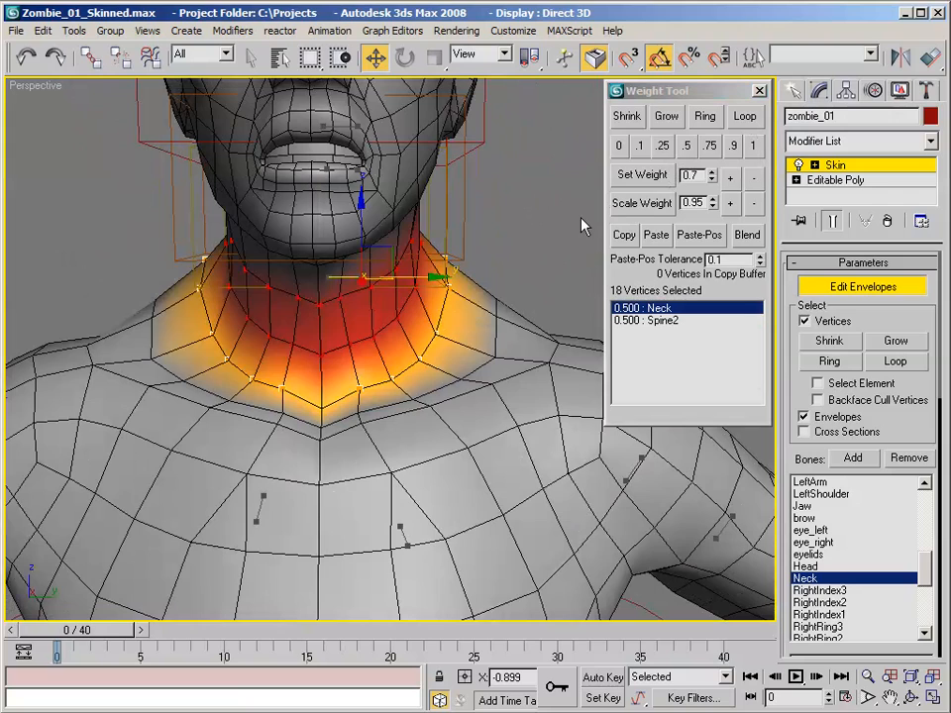
- Leave envelope editing, deselect the zombie mesh and turn on Auto Key
left_click(856, 290)
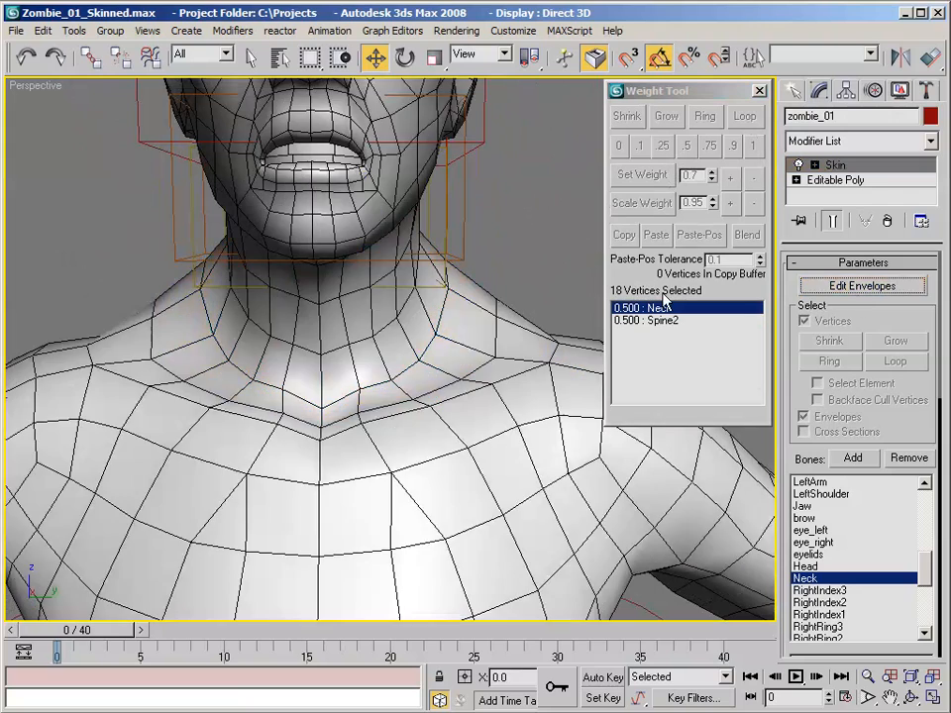
scroll(440, 271, "down", 4)
scroll(440, 271, "down", 4)
middle_click_drag(488, 271, 469, 264, "alt")
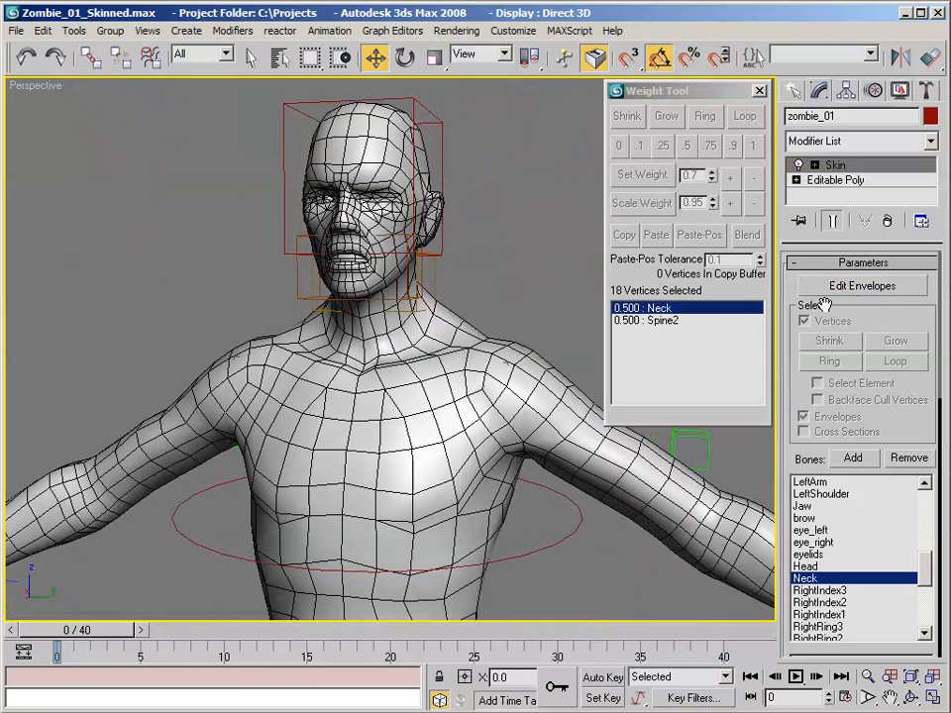
left_click(614, 680)
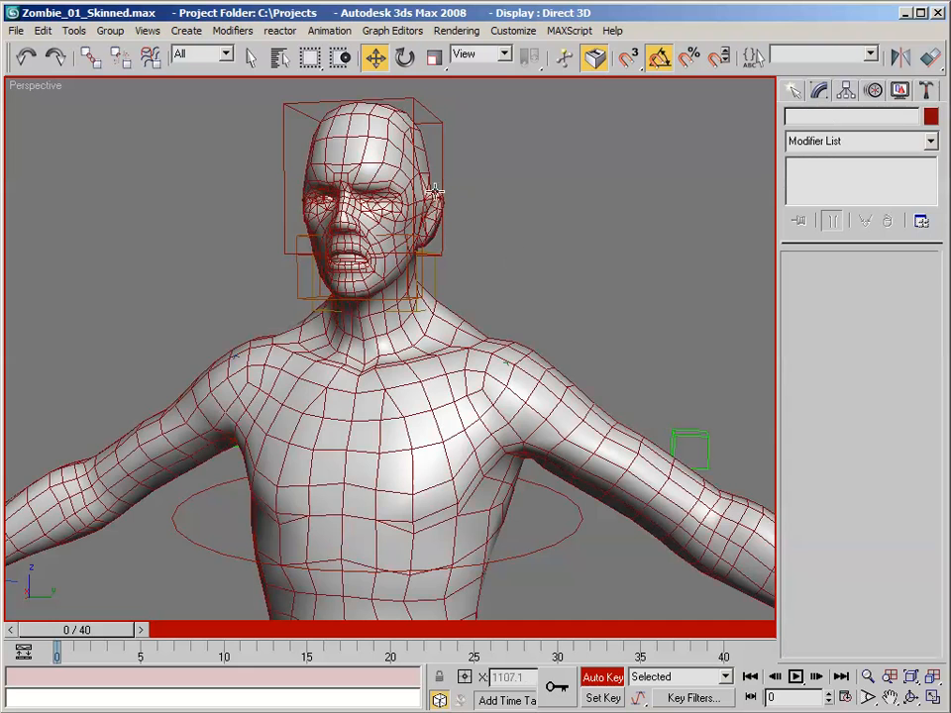
- Select the CTL_neck control and activate Rotate with the Local reference coordinate system
middle_click_drag(437, 271, 451, 294, "alt")
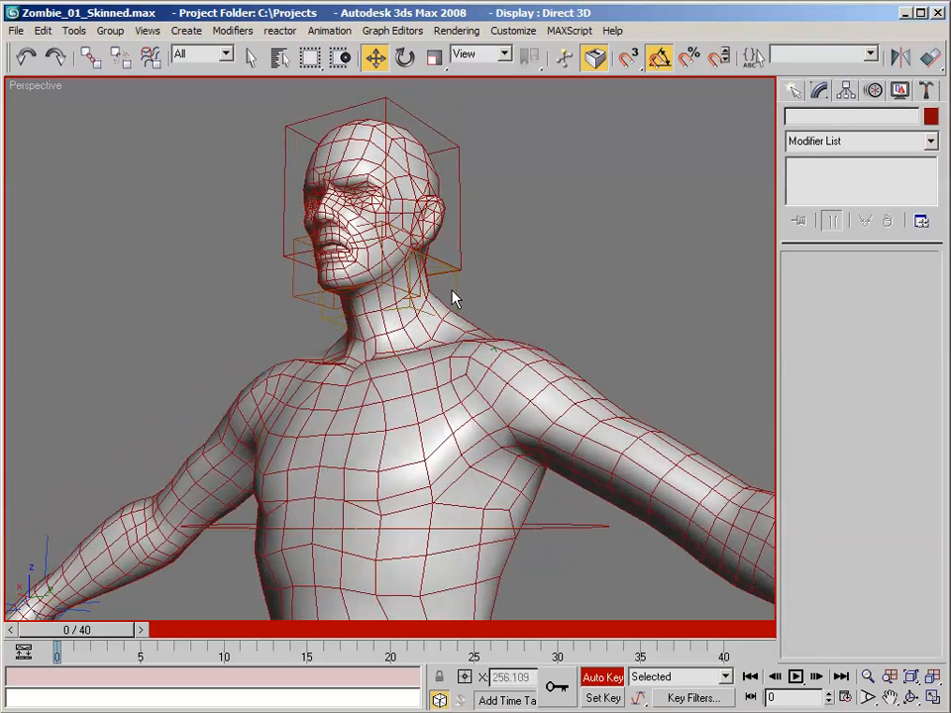
left_click(456, 297)
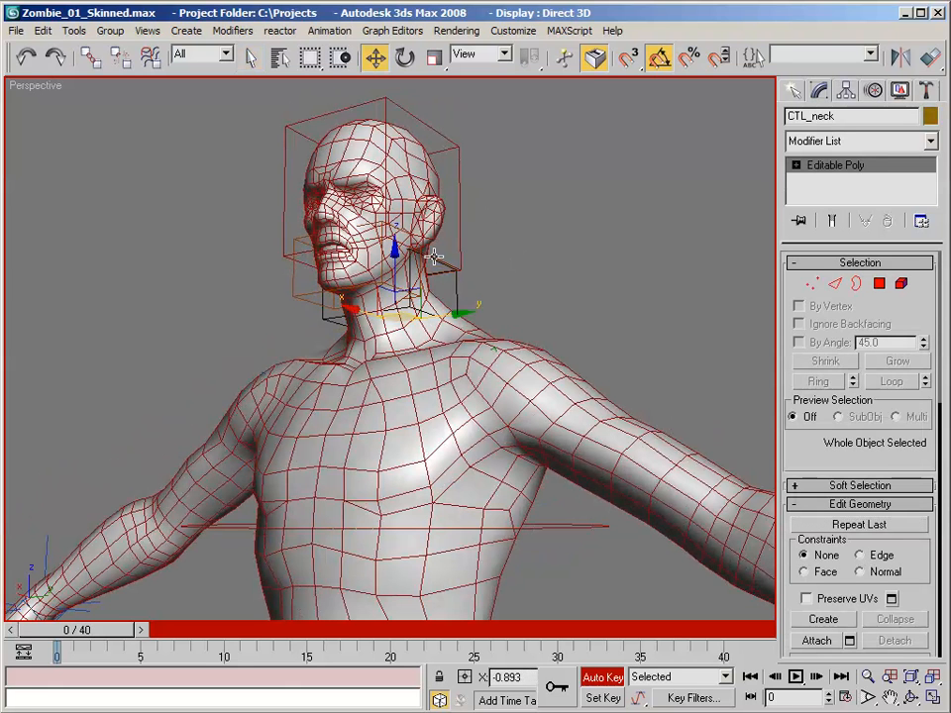
left_click(404, 58)
left_click(486, 56)
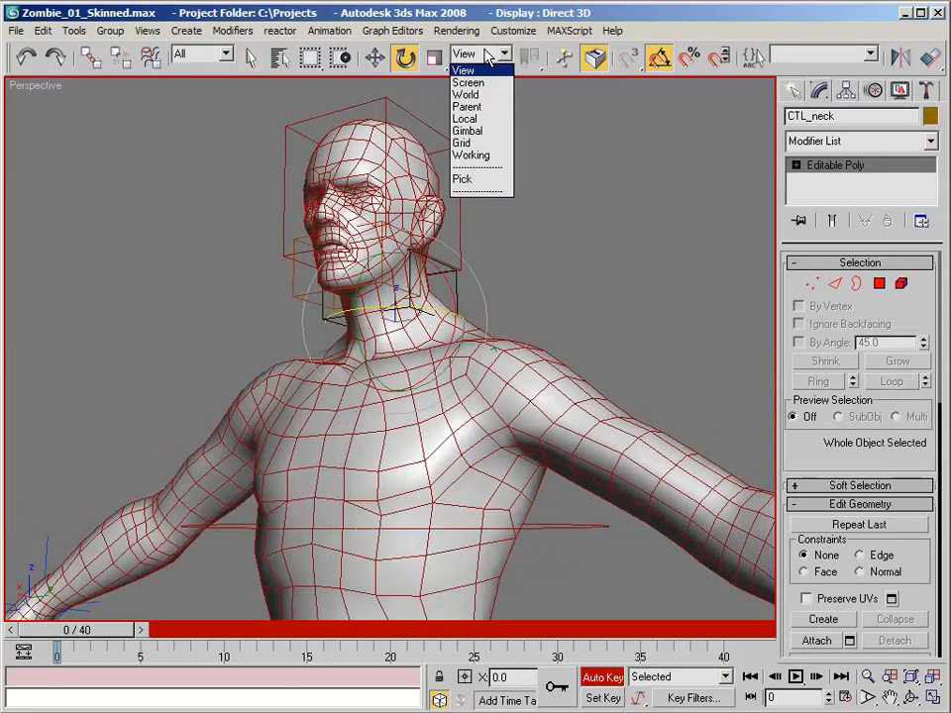
left_click(468, 119)
- At frame 10, rotate CTL_neck about its vertical axis to turn the head toward the character's left
middle_click_drag(475, 148, 456, 182, "alt")
scroll(396, 182, "up", 3)
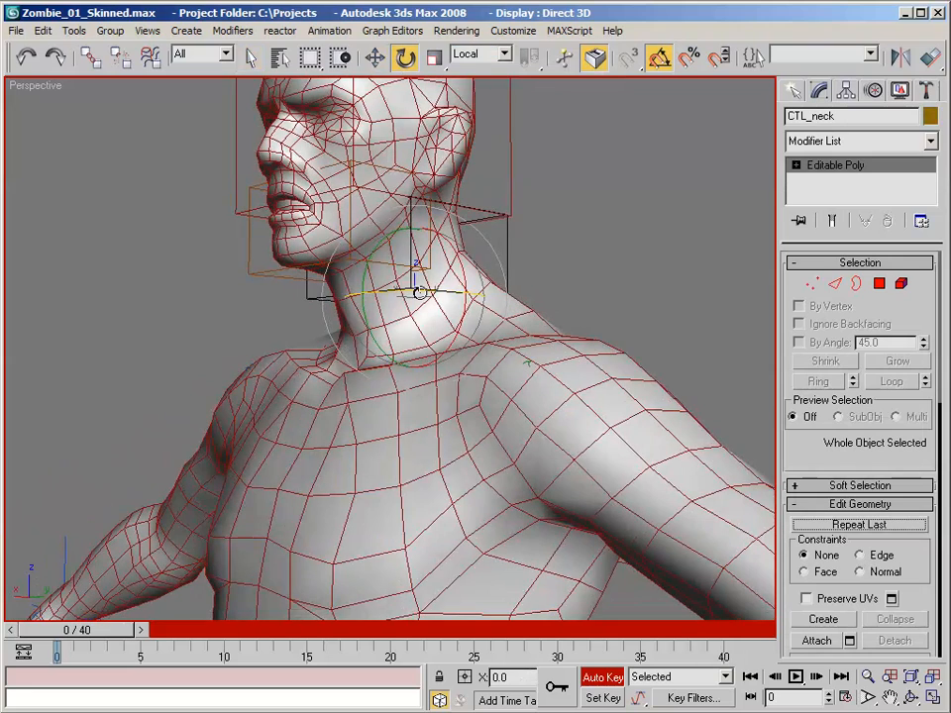
left_click_drag(117, 630, 265, 626)
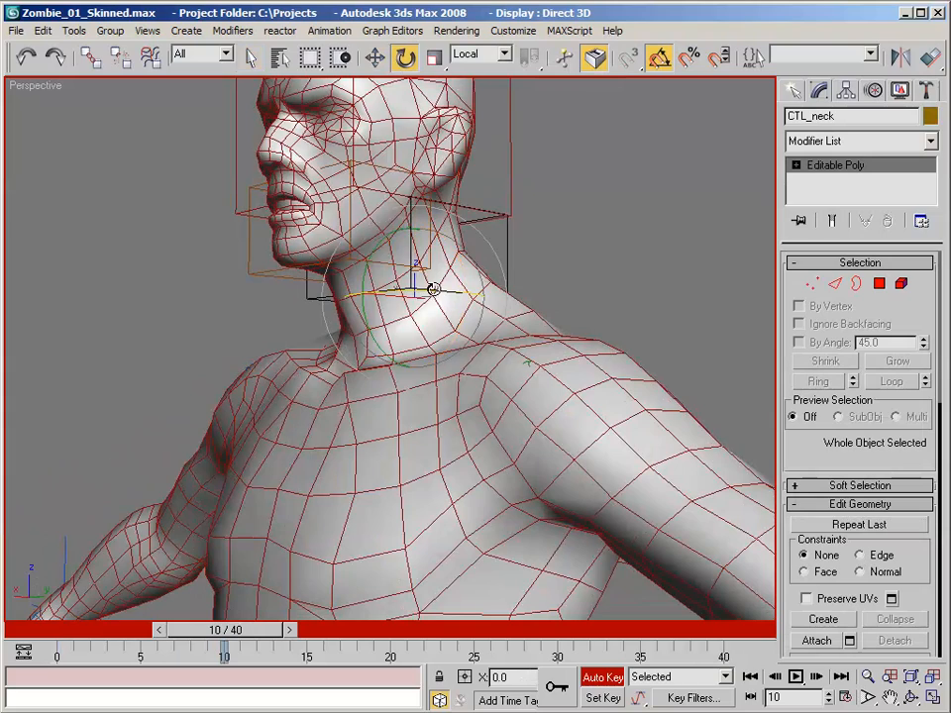
left_click_drag(433, 289, 486, 288)
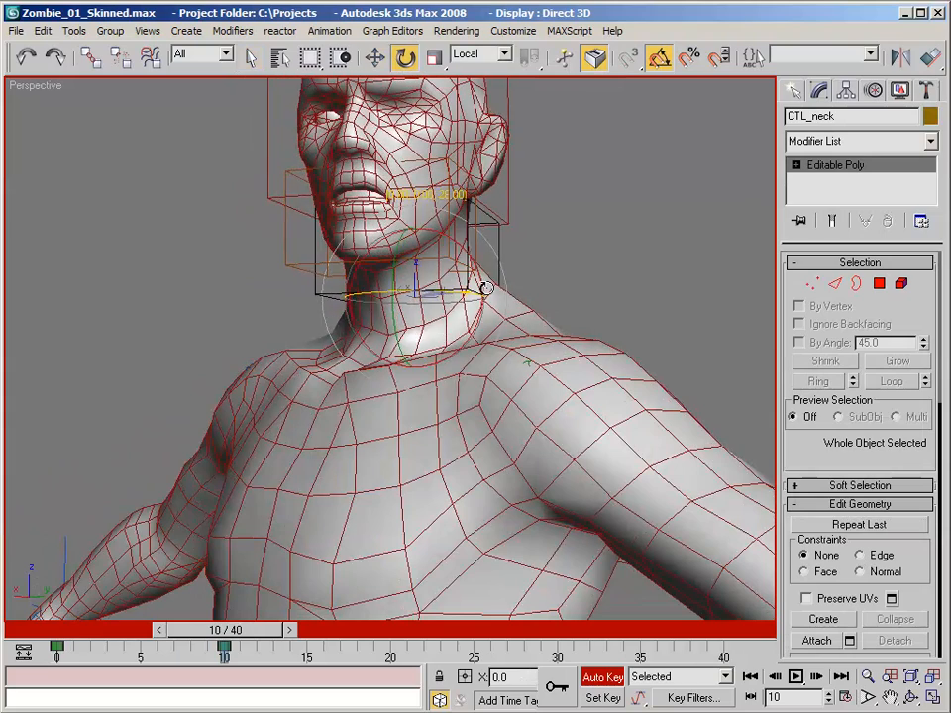
middle_click_drag(486, 287, 562, 294, "alt")
- At frame 20, turn CTL_neck toward the character's right and lean it sideways to that side
scroll(397, 422, "down", 2)
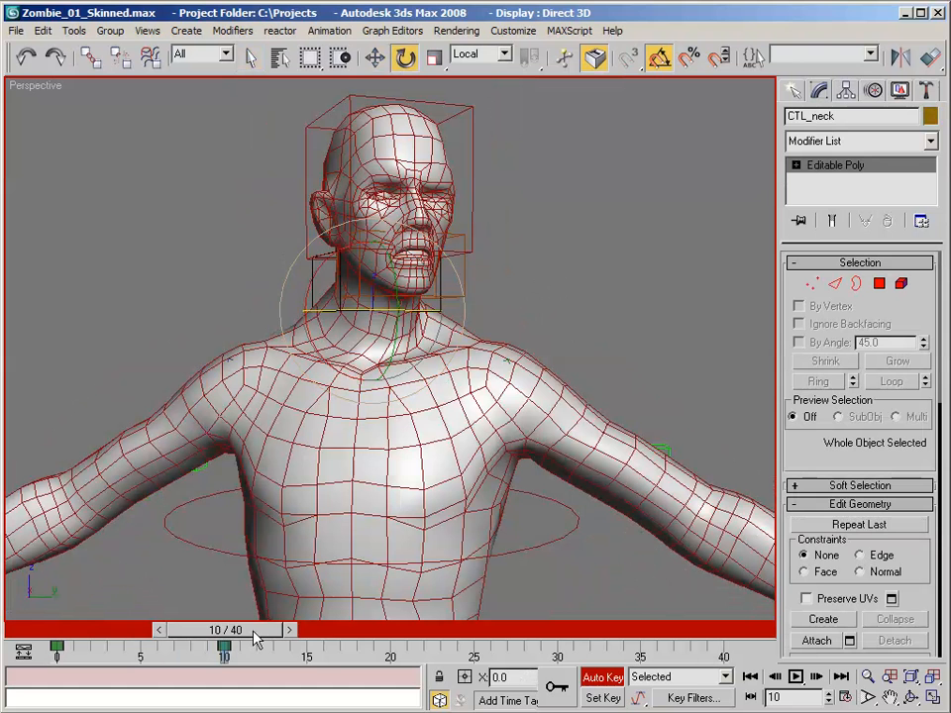
left_click_drag(255, 640, 415, 636)
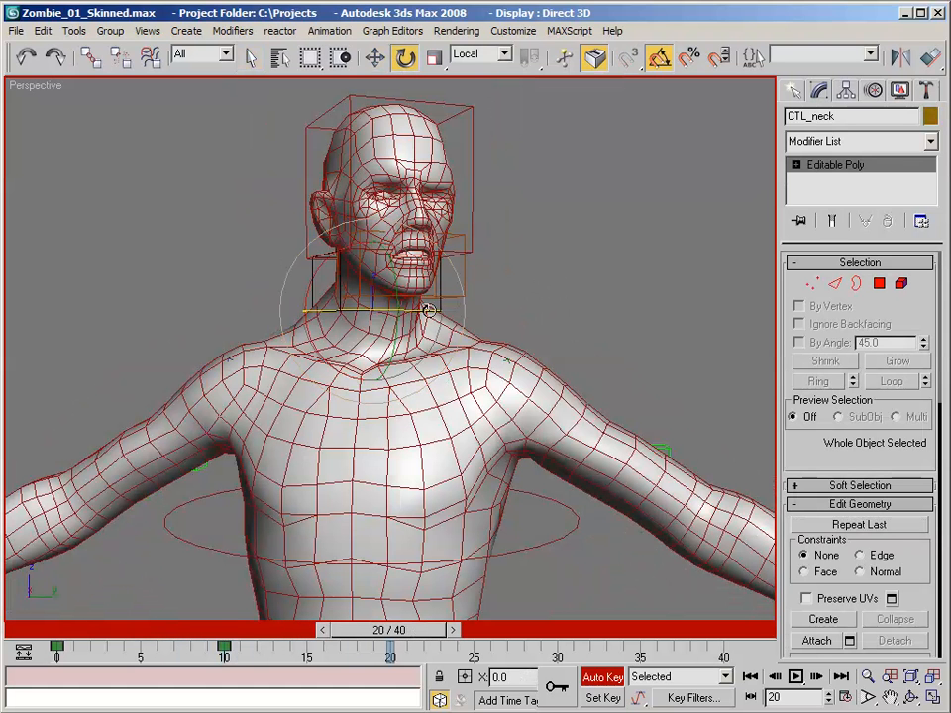
left_click_drag(420, 310, 330, 270)
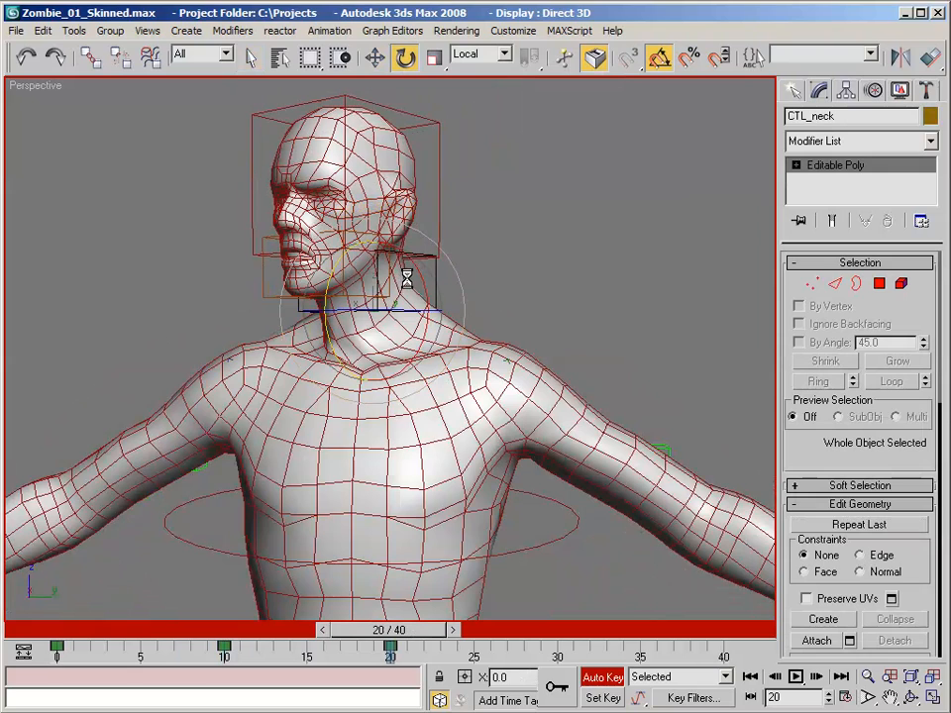
middle_click_drag(405, 276, 430, 279, "alt")
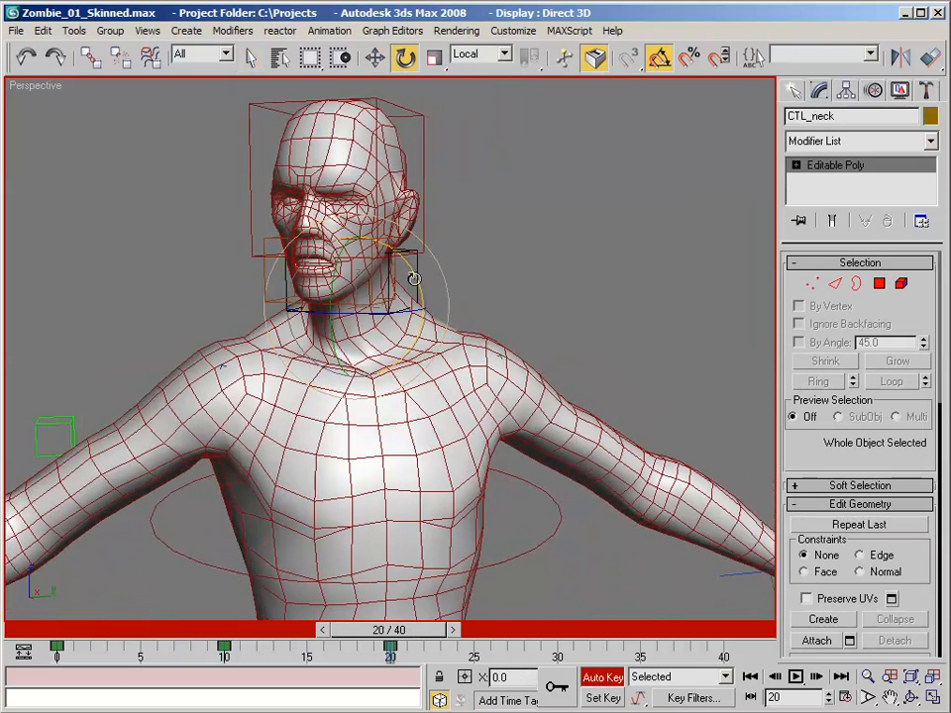
left_click_drag(412, 278, 409, 247)
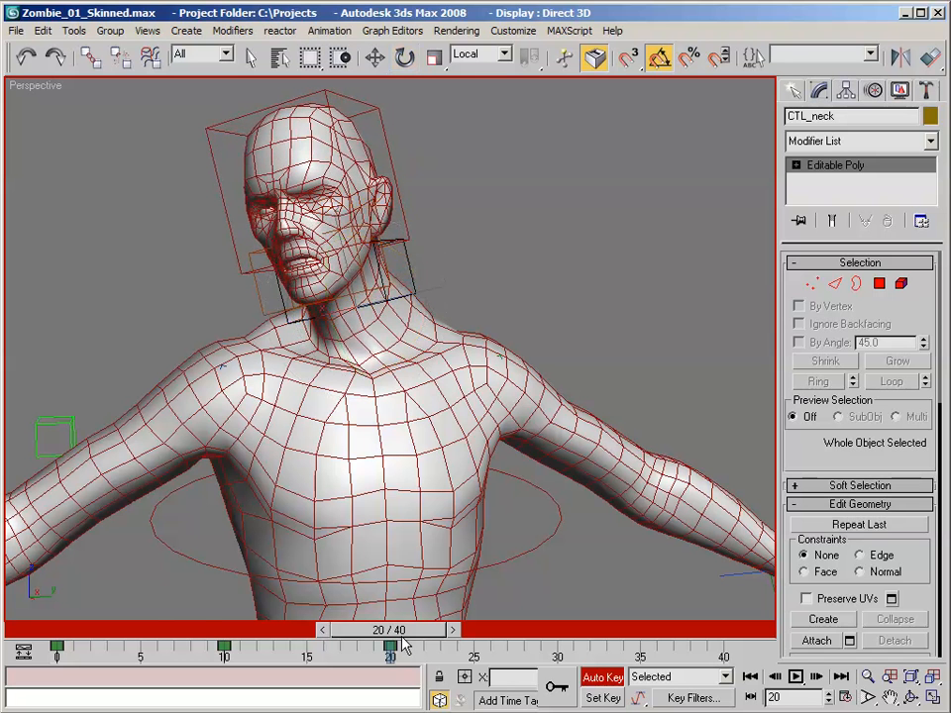
- Return to frame 0, select the CTL_head control and rotate it at frame 10 to tilt the head
left_click_drag(390, 630, 44, 622)
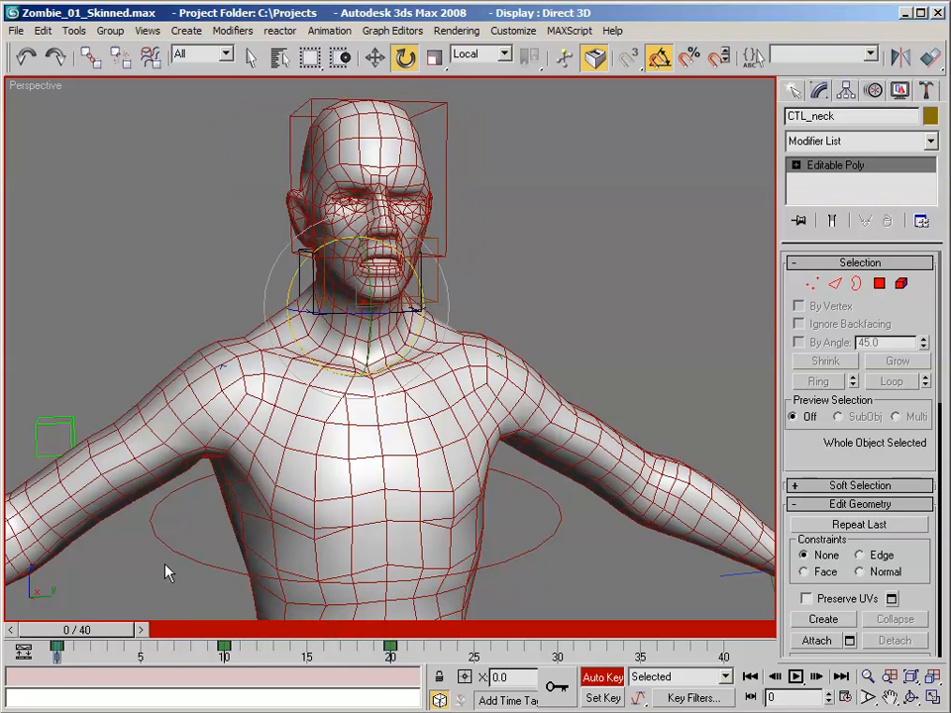
middle_click_drag(587, 233, 516, 212, "alt")
left_click(439, 122)
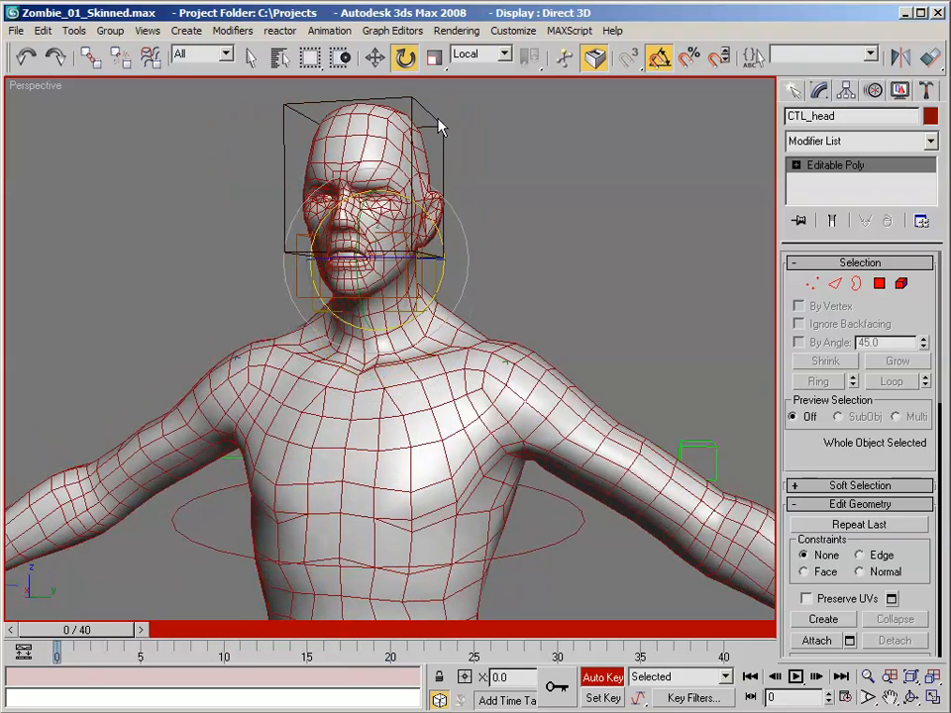
left_click_drag(127, 631, 278, 630)
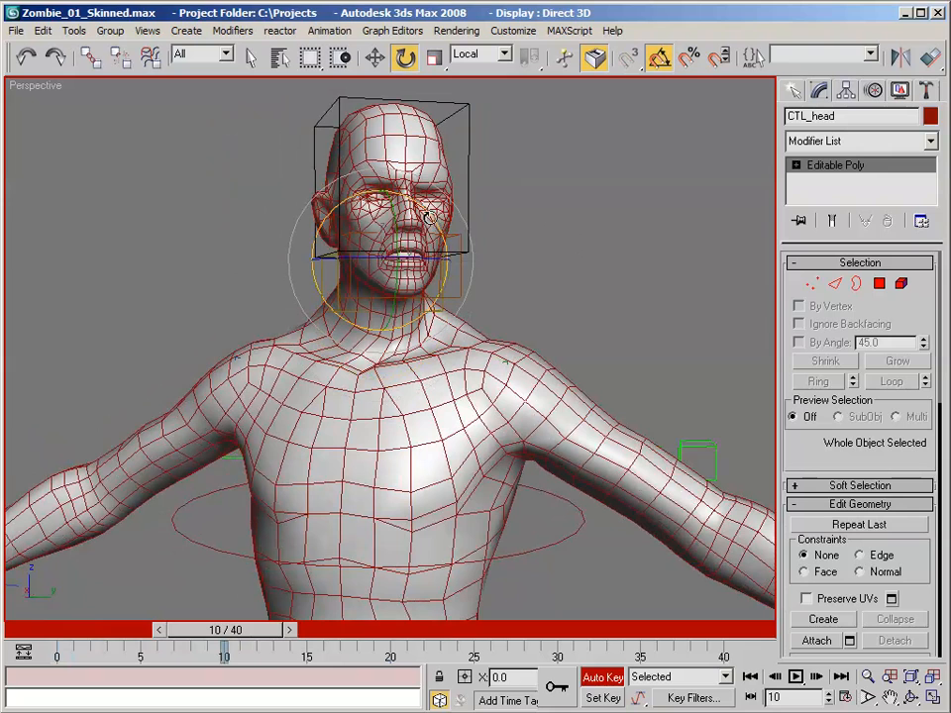
left_click_drag(429, 217, 451, 262)
scroll(452, 263, "up", 8)
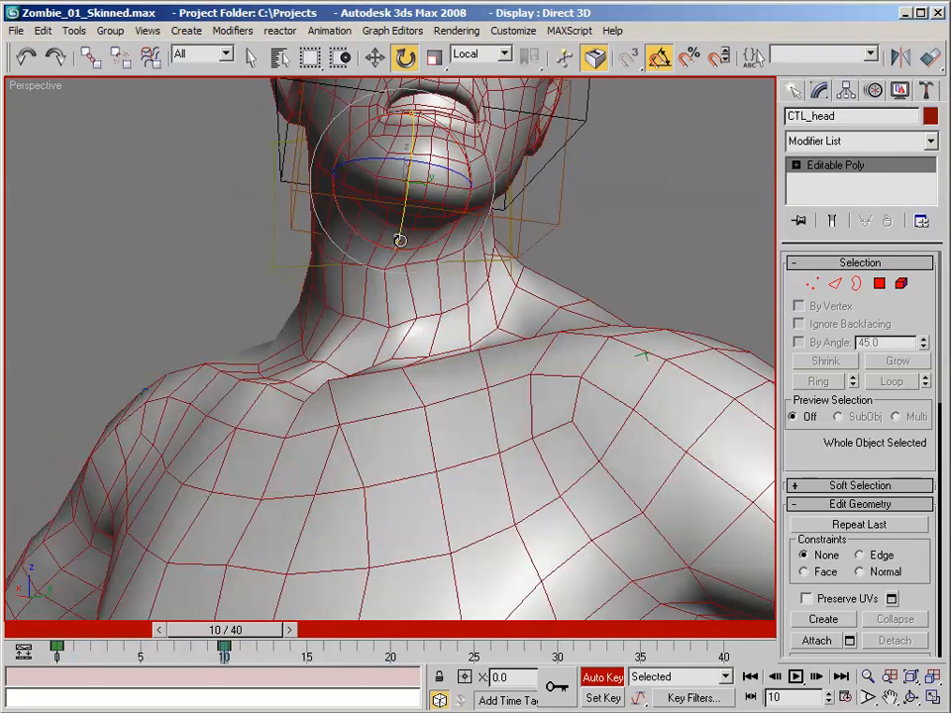
scroll(468, 257, "down", 6)
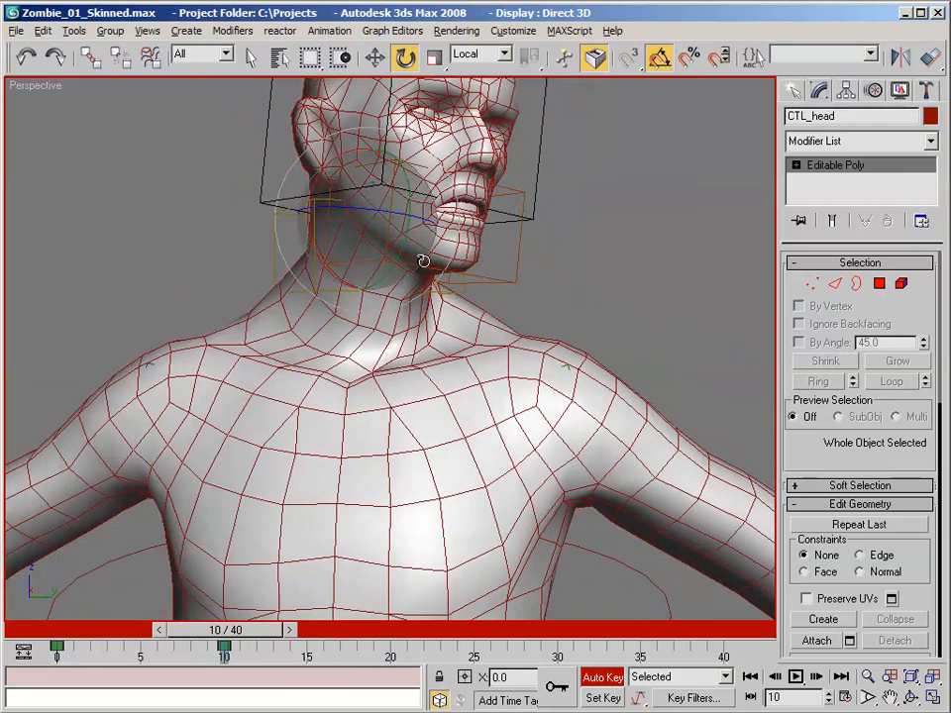
- At frame 20, rotate CTL_head so the head tilts toward the character's right with the chin raised
left_click_drag(268, 639, 448, 627)
middle_click_drag(385, 495, 445, 594, "alt")
left_click_drag(398, 629, 385, 637)
middle_click_drag(384, 218, 384, 262, "alt")
scroll(383, 261, "down", 4)
left_click_drag(367, 223, 339, 216)
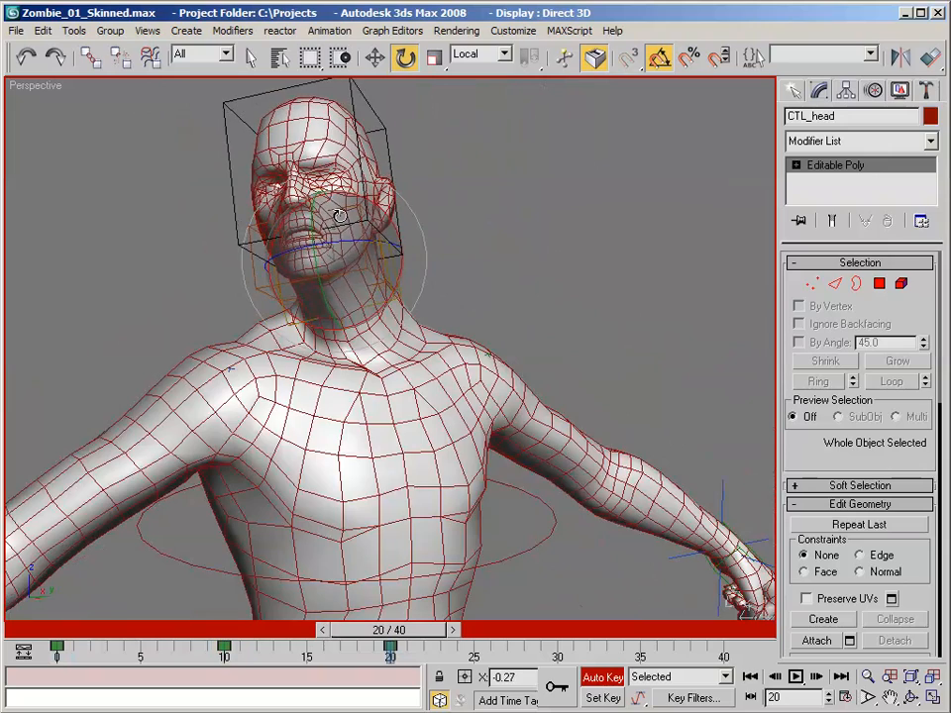
middle_click_drag(359, 196, 386, 210, "alt")
- Go back to frame 10 and adjust the rotation of CTL_head
left_click_drag(397, 639, 246, 575)
key("e")
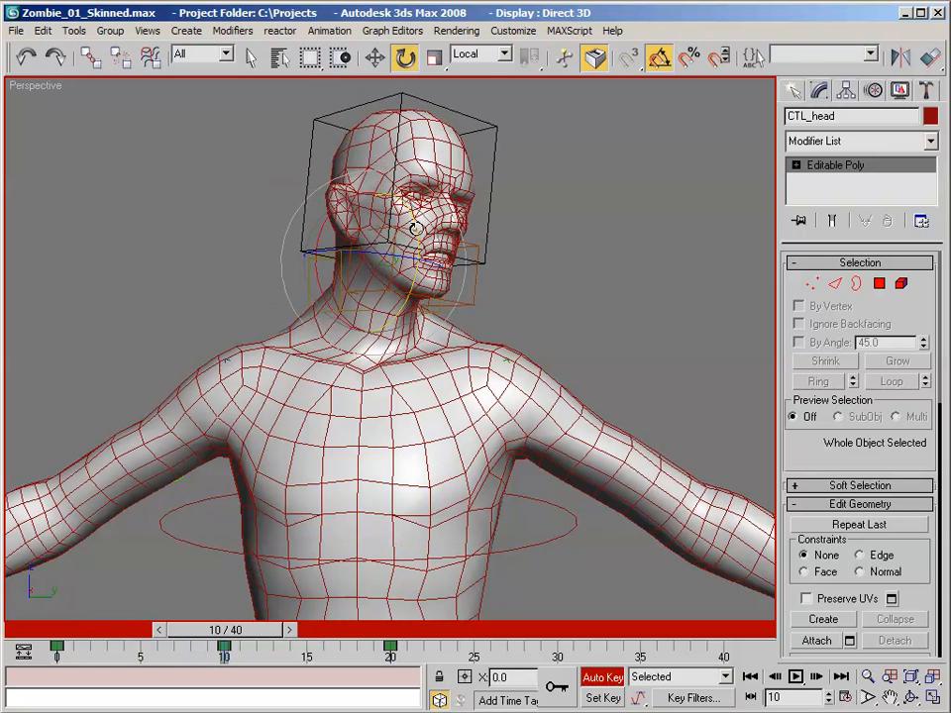
left_click_drag(417, 227, 417, 244)
- Select CTL_neck and rotate it at frame 10 to lean the neck toward the character's left
middle_click_drag(420, 242, 393, 282, "alt")
left_click(373, 284)
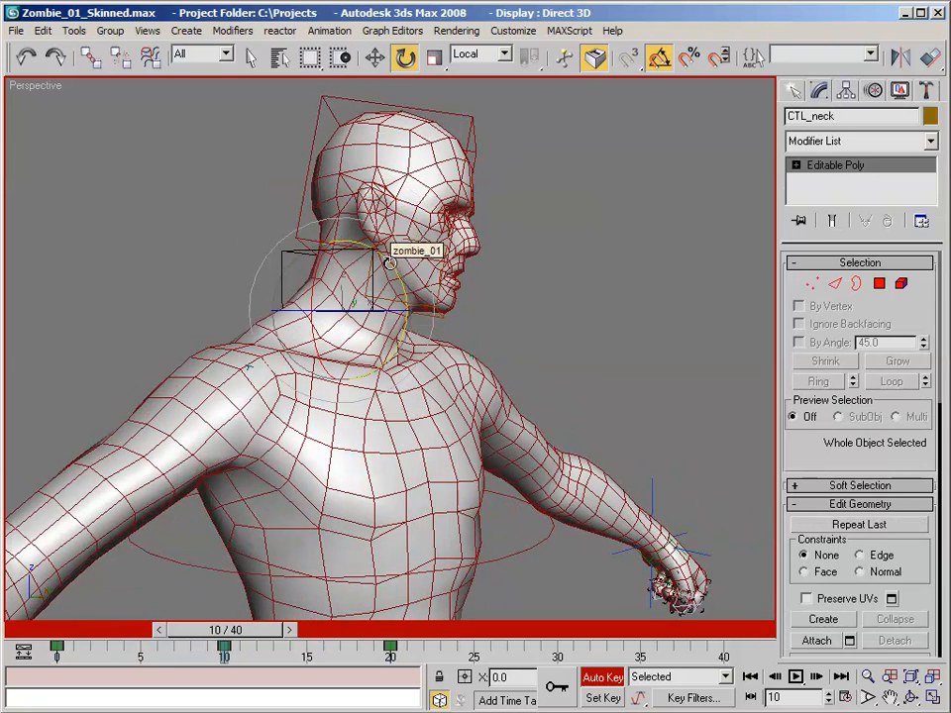
left_click_drag(389, 263, 400, 280)
middle_click_drag(399, 281, 308, 260, "alt")
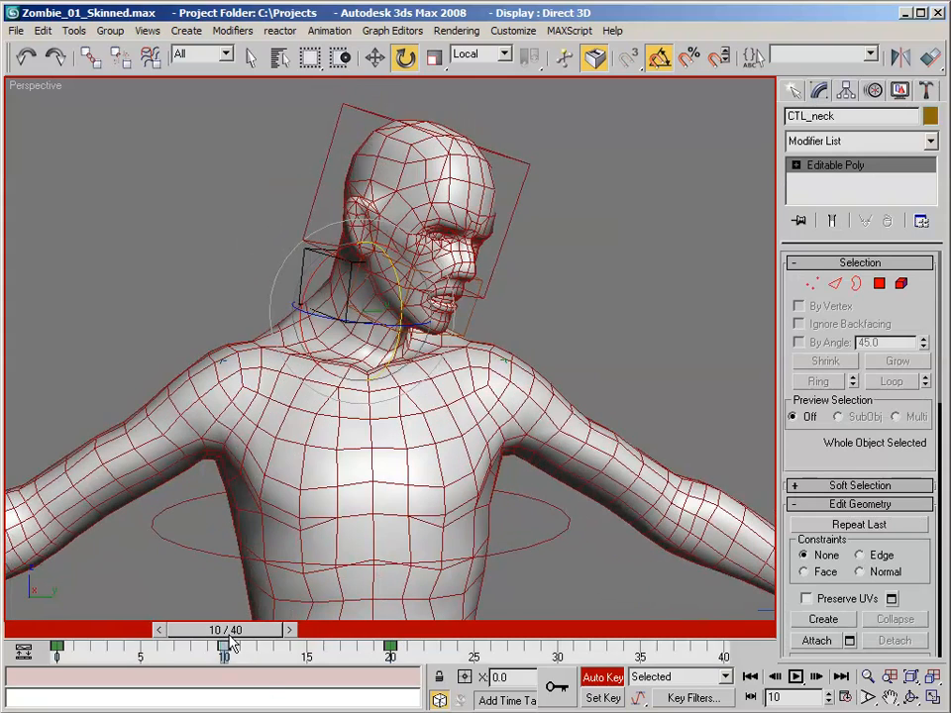
- Return to frame 0, turn off Auto Key and reopen envelope editing in the zombie_01 mesh's Skin modifier
left_click_drag(227, 640, 34, 630)
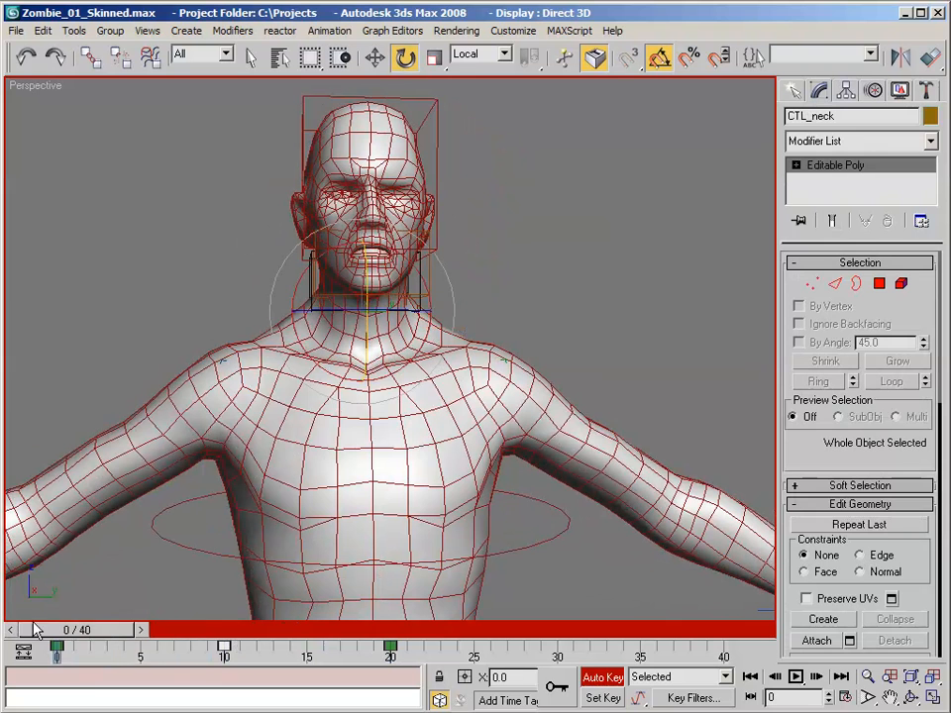
left_click(607, 679)
left_click(482, 408)
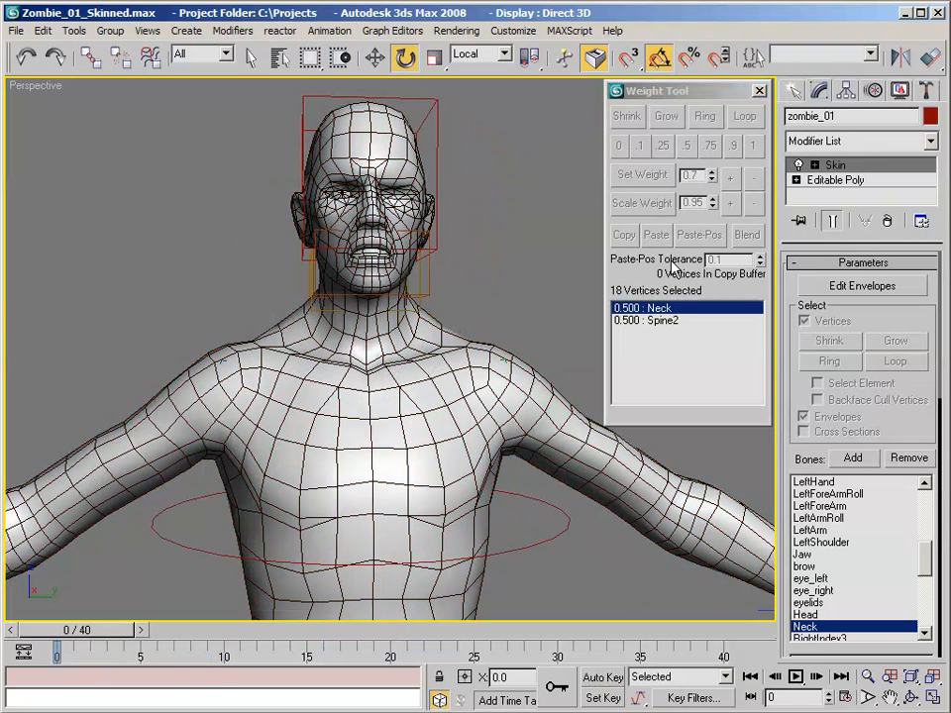
left_click(864, 286)
- At frame 11, set the Neck bone's weight to 0.25 on the selected vertex loop around the base of the neck
middle_click_drag(463, 234, 406, 230, "alt")
scroll(426, 228, "up", 2)
left_click_drag(100, 635, 266, 635)
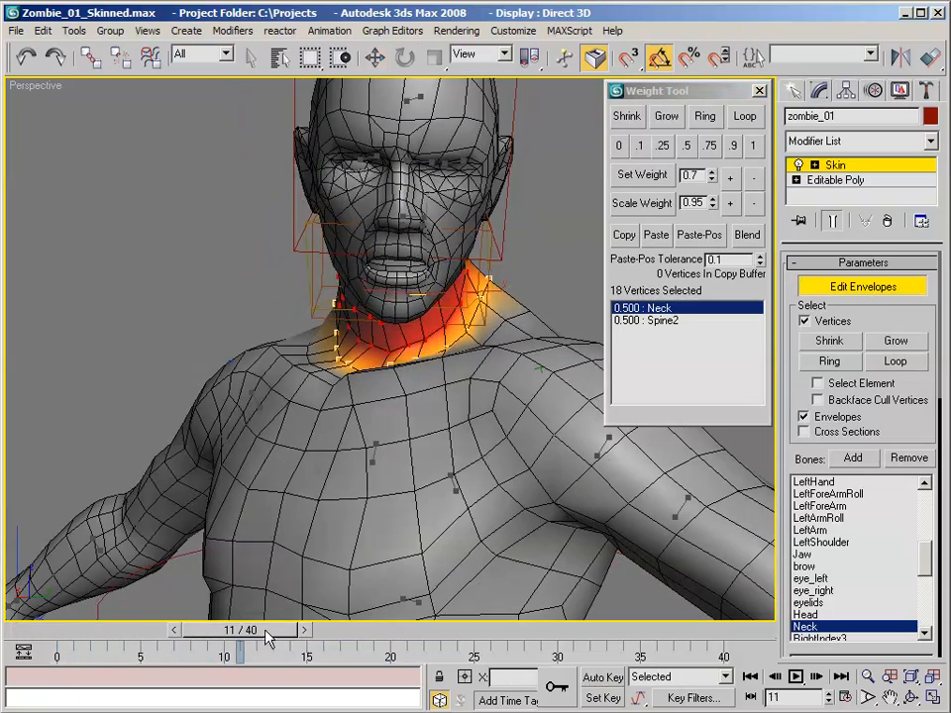
key("w")
middle_click_drag(290, 440, 355, 426, "alt")
scroll(355, 440, "up", 3)
middle_click_drag(349, 359, 361, 366, "alt")
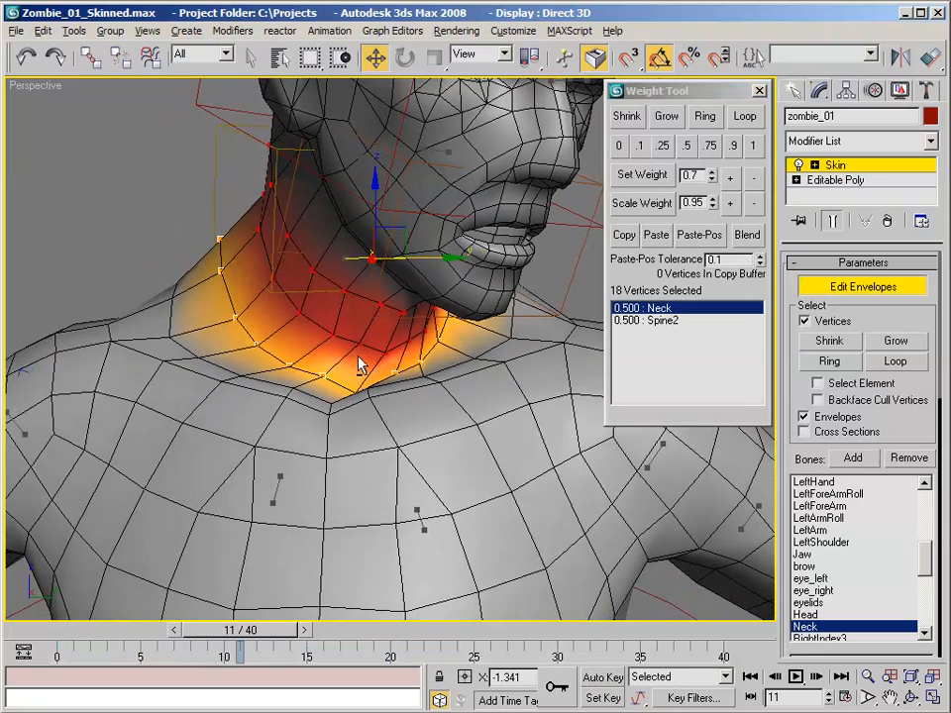
left_click(662, 146)
middle_click_drag(472, 202, 458, 275, "alt")
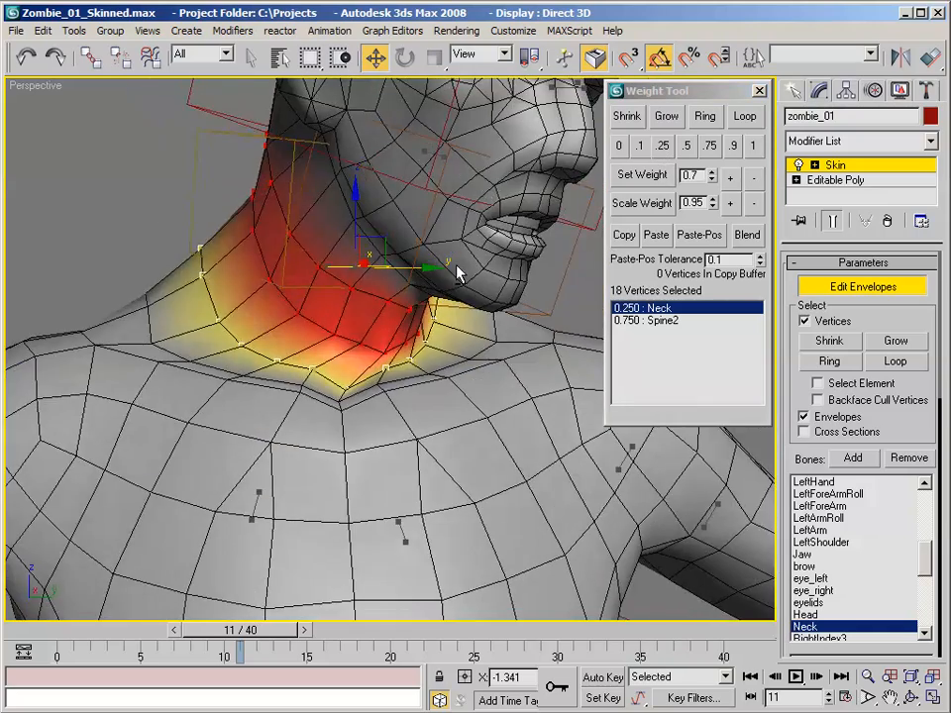
- Select the vertex loop just above the neck base and give it a weight of 0.25 to the Spine2 bone
left_click(384, 354)
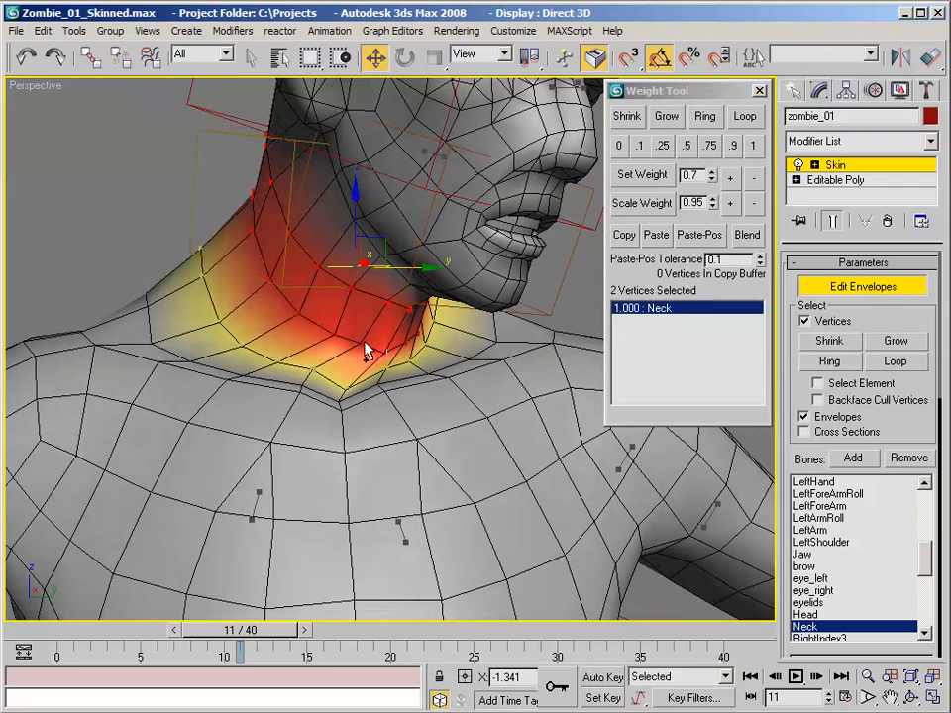
left_click(744, 116)
middle_click_drag(555, 190, 487, 192, "alt")
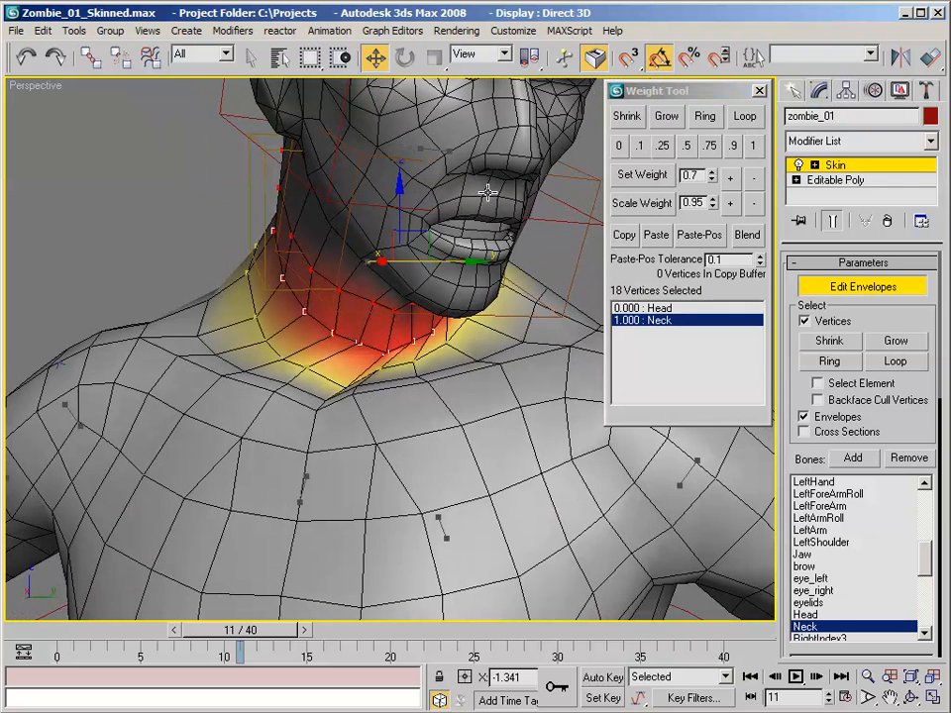
left_click_drag(928, 578, 928, 637)
left_click(837, 603)
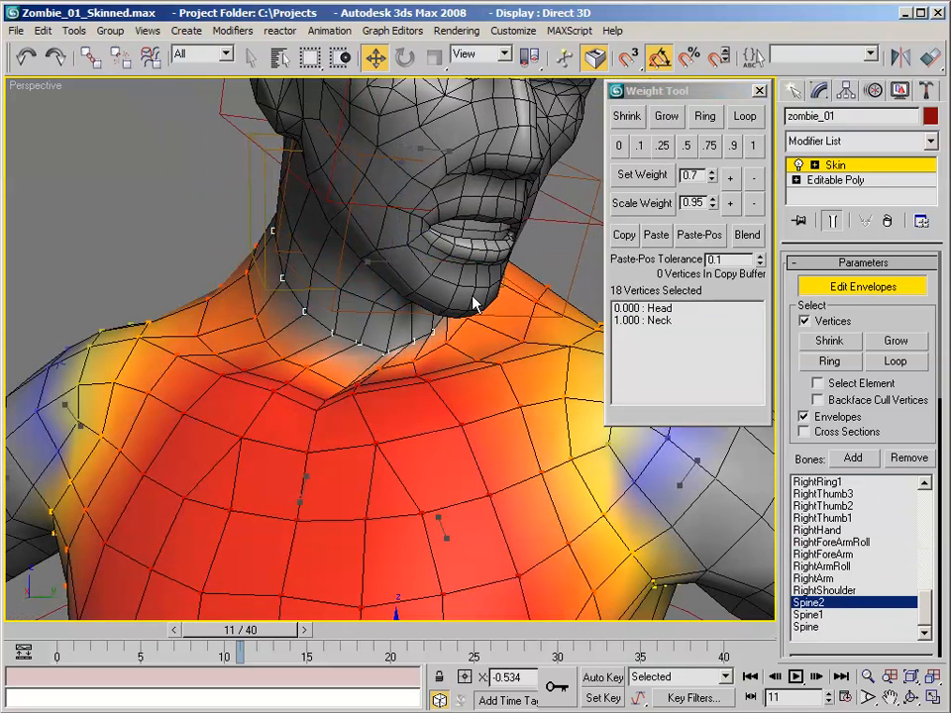
middle_click_drag(416, 303, 376, 228, "alt")
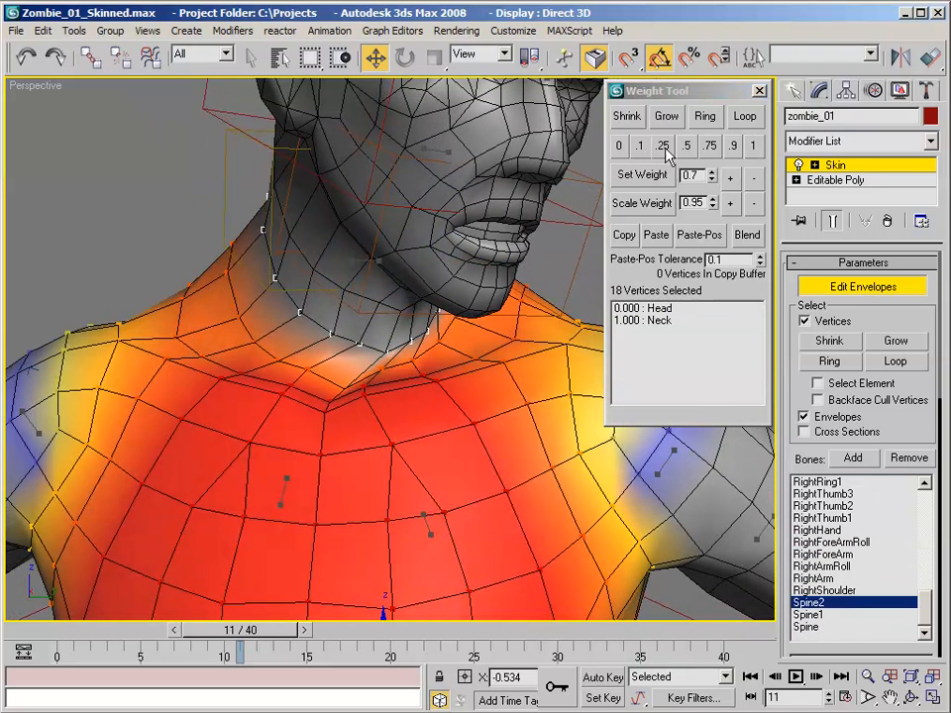
left_click(663, 146)
middle_click_drag(297, 109, 251, 164, "alt")
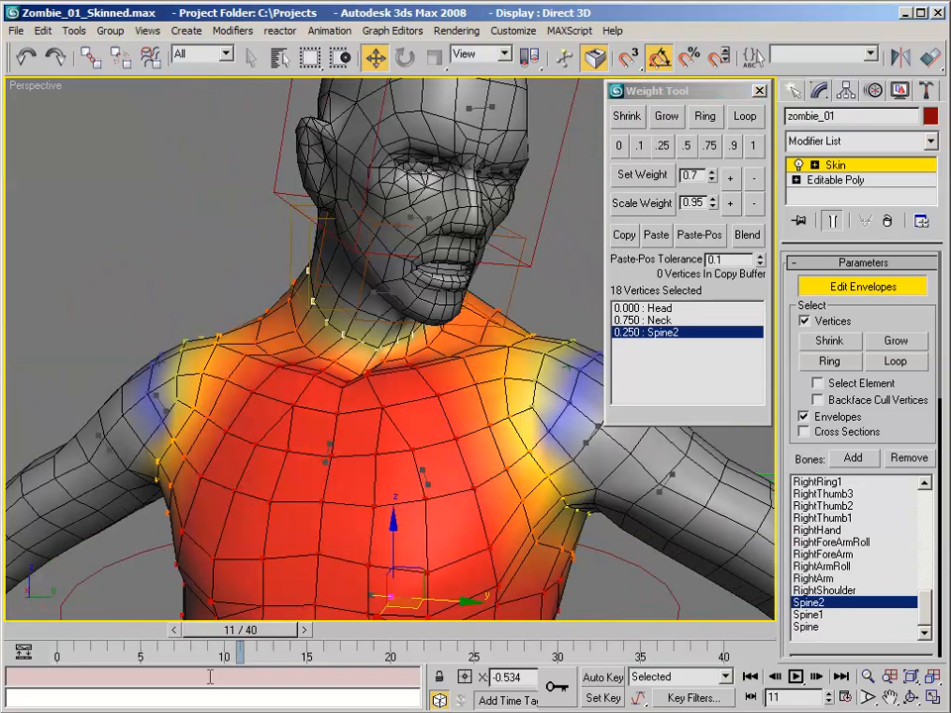
- At frame 20, leave envelope editing and rotate CTL_jaw downward with Auto Key on to keyframe an open jaw
left_click_drag(250, 639, 396, 597)
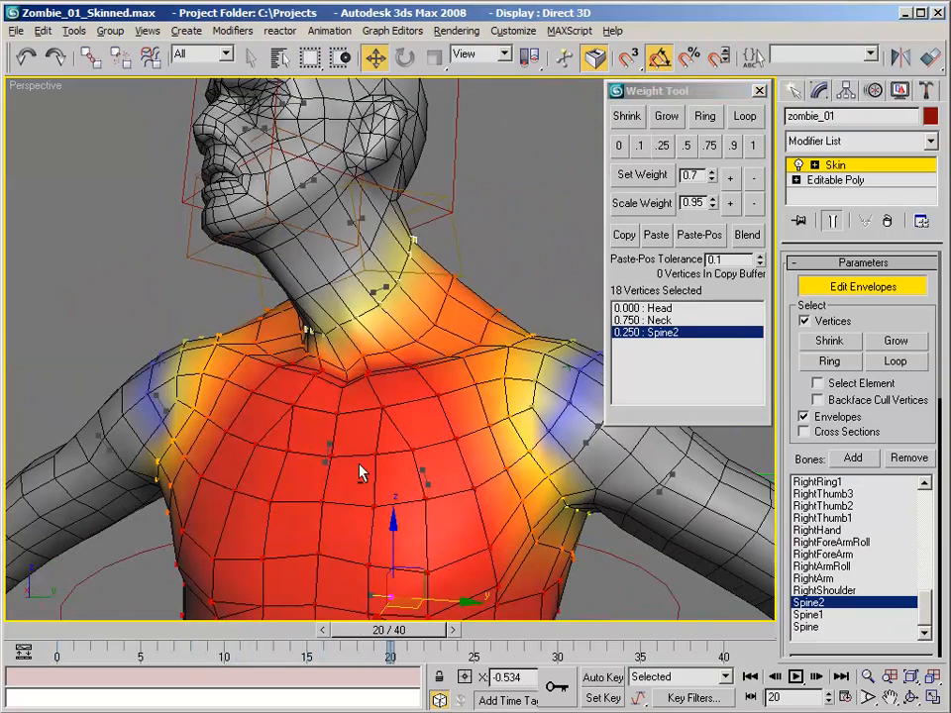
middle_click_drag(301, 281, 280, 295, "alt")
scroll(333, 282, "up", 3)
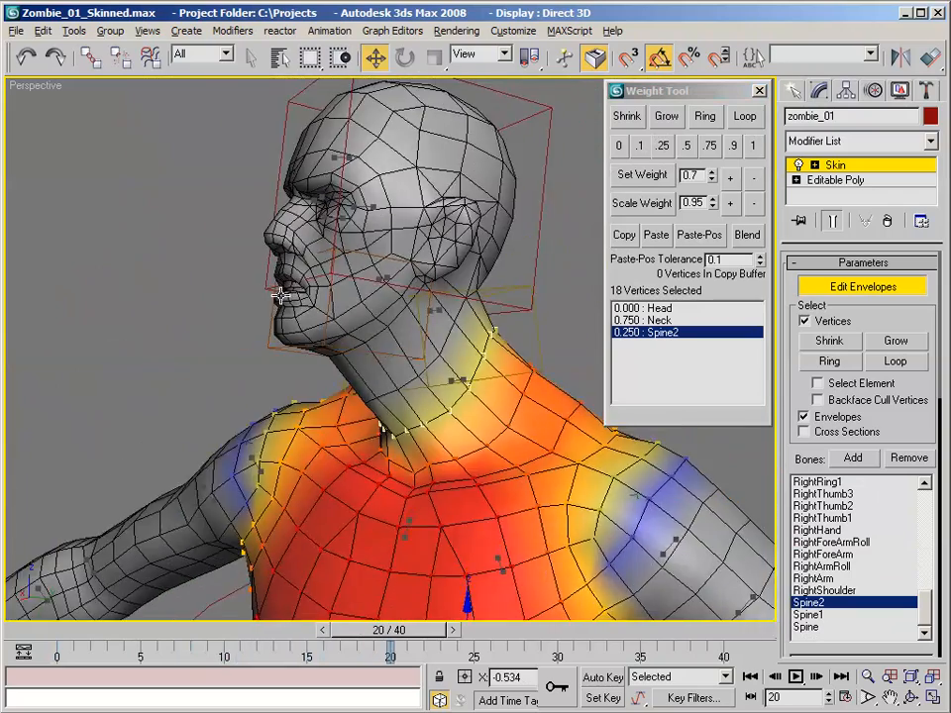
left_click(843, 288)
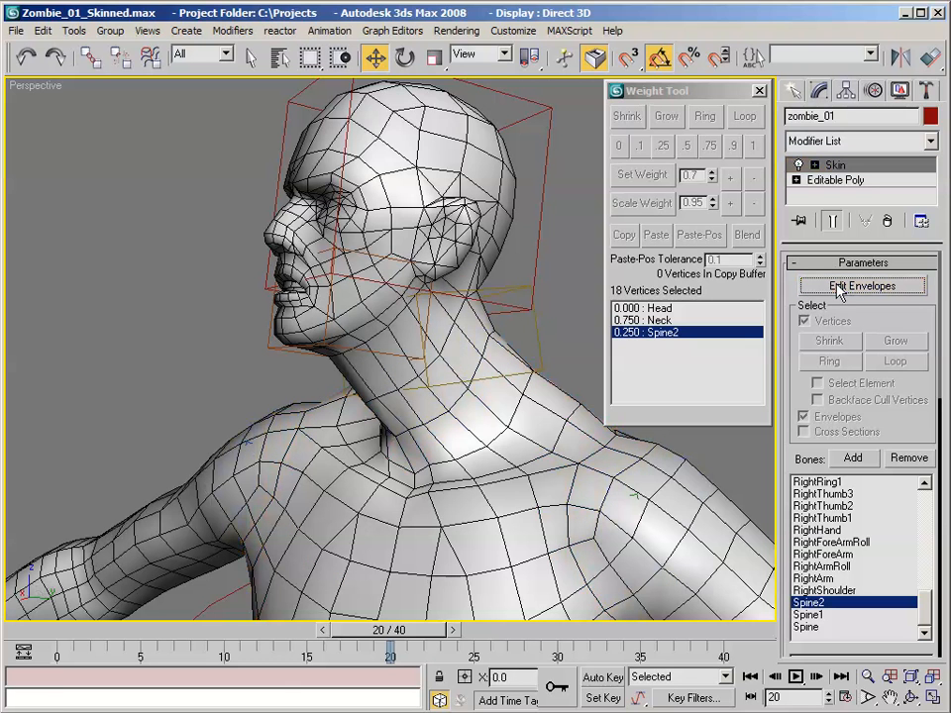
left_click(588, 293)
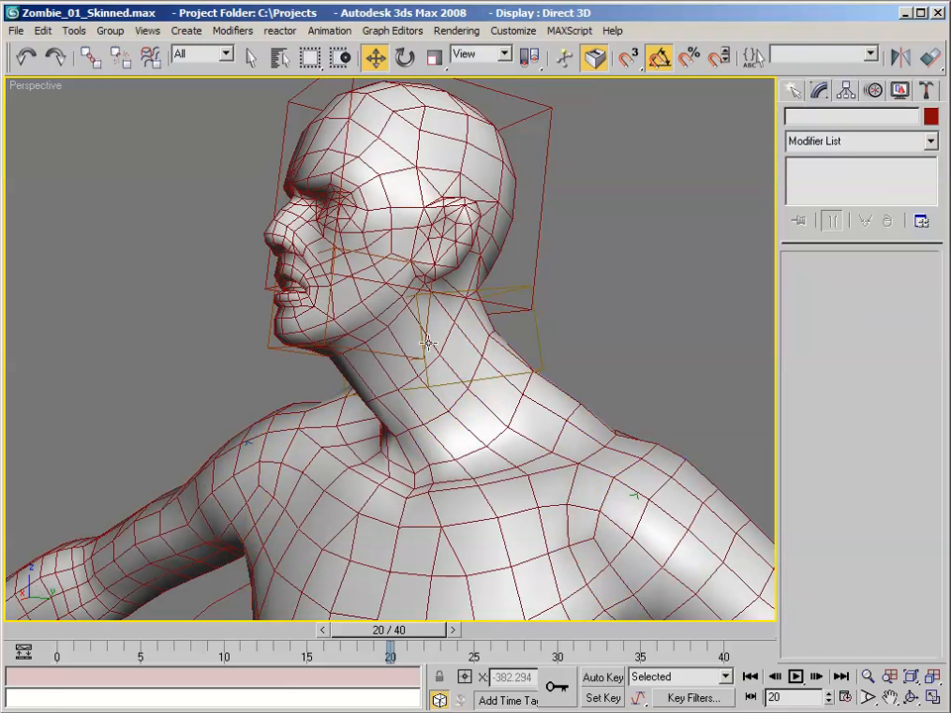
left_click(268, 346)
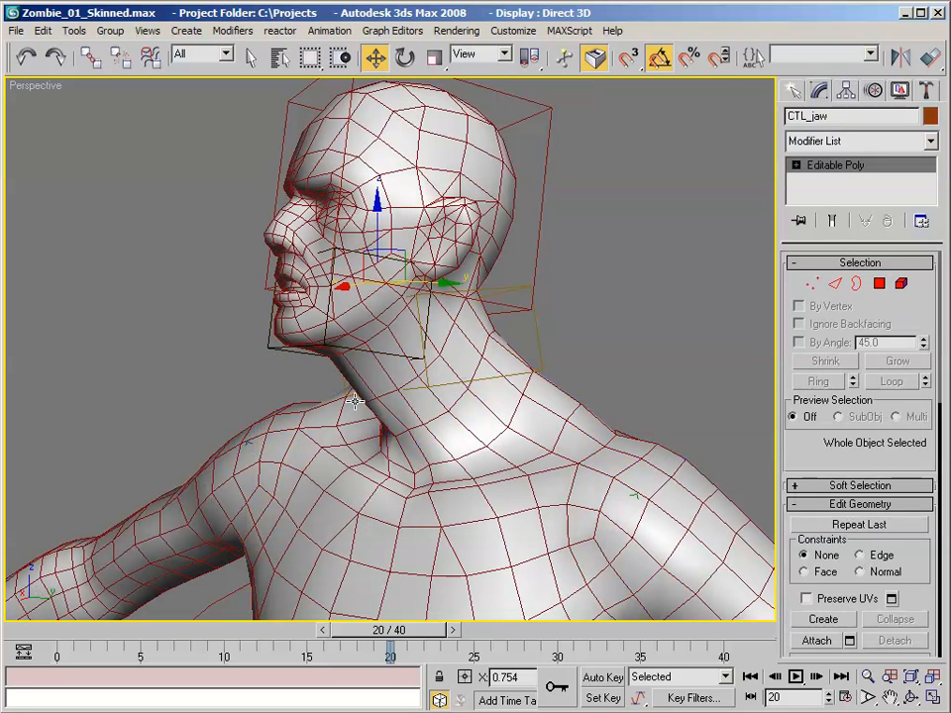
key("e")
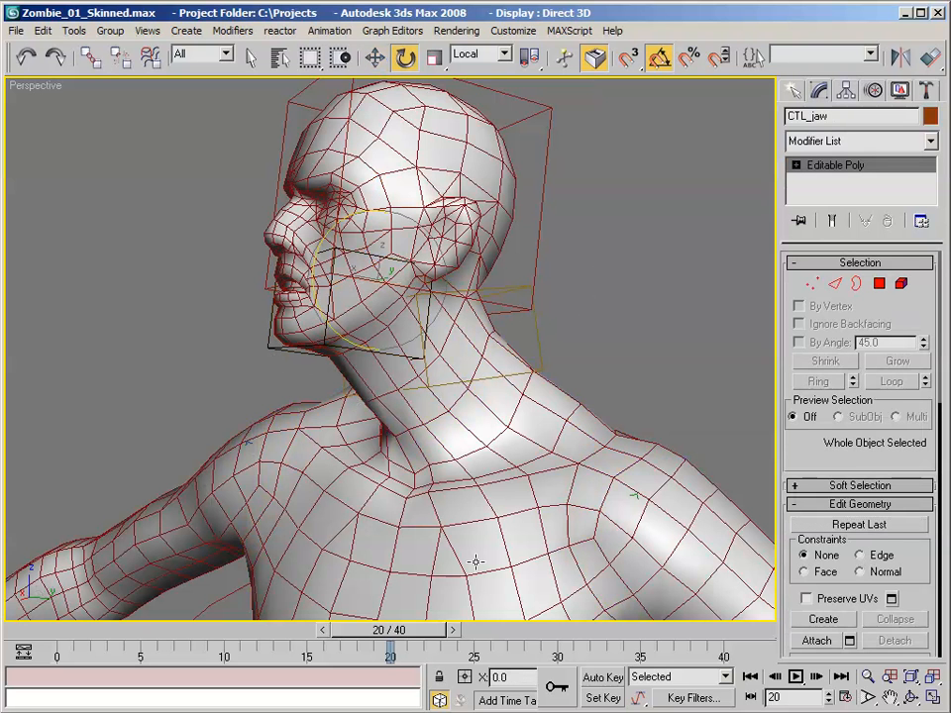
left_click(604, 681)
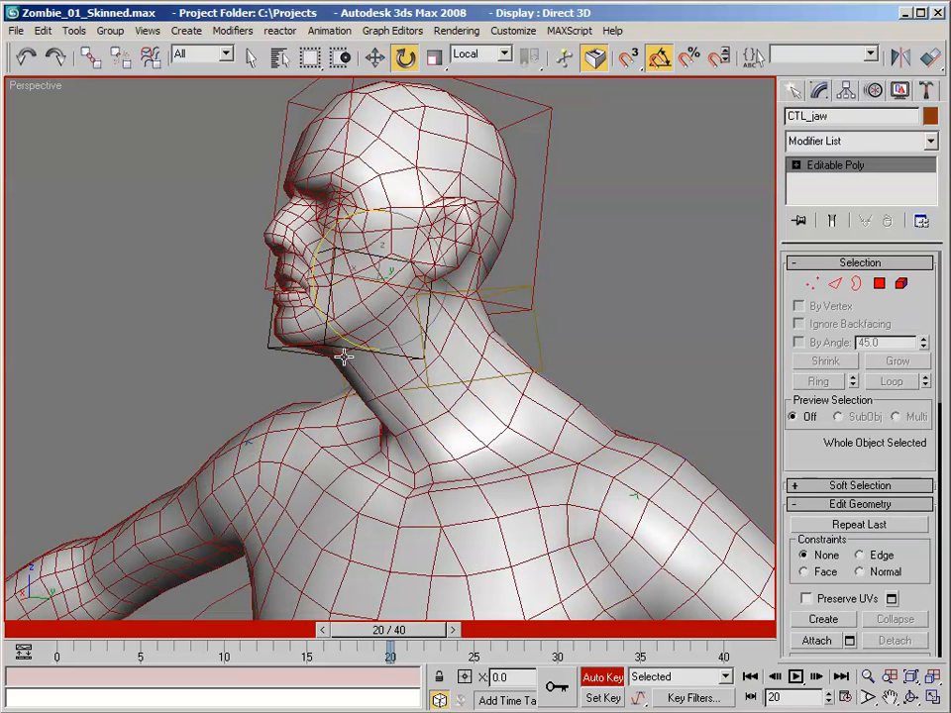
left_click_drag(312, 279, 345, 337)
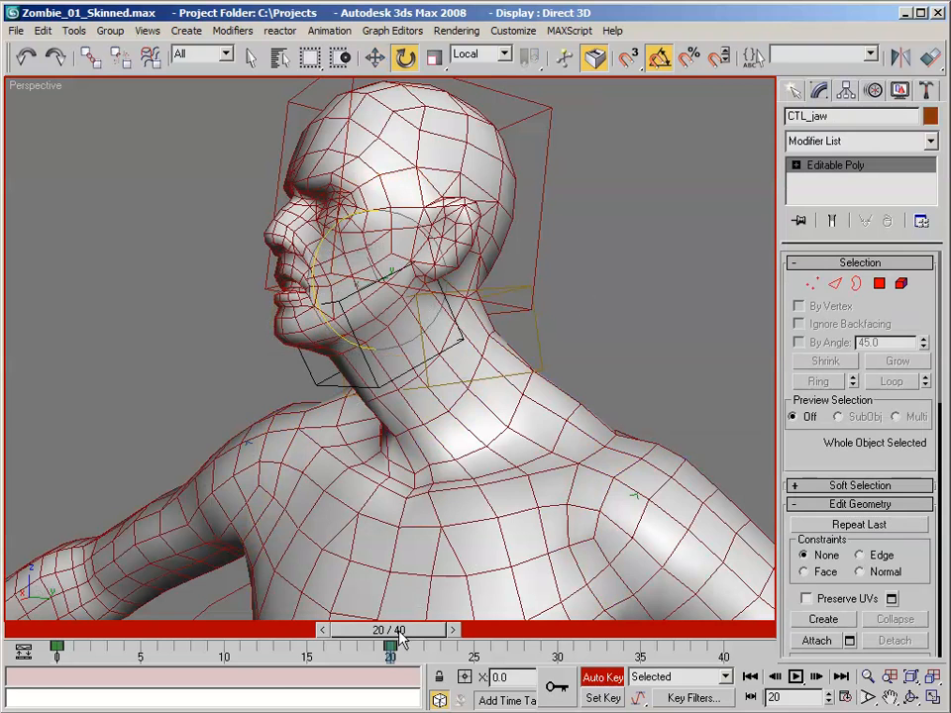
- Go back to frame 0, turn off Auto Key and deselect the jaw control
left_click_drag(399, 635, 89, 583)
middle_click_drag(441, 333, 367, 339, "alt")
left_click(603, 678)
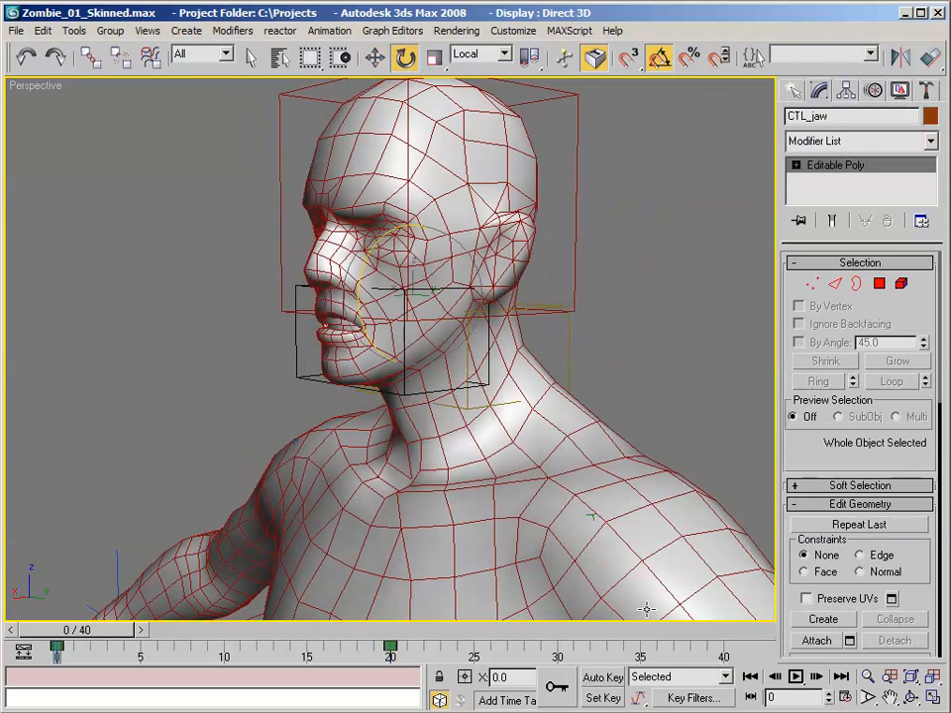
left_click(705, 352)
- Scrub to frame 14 while checking the mouth, and activate the Jaw bone for envelope editing on zombie_01
middle_click_drag(597, 350, 497, 340, "alt")
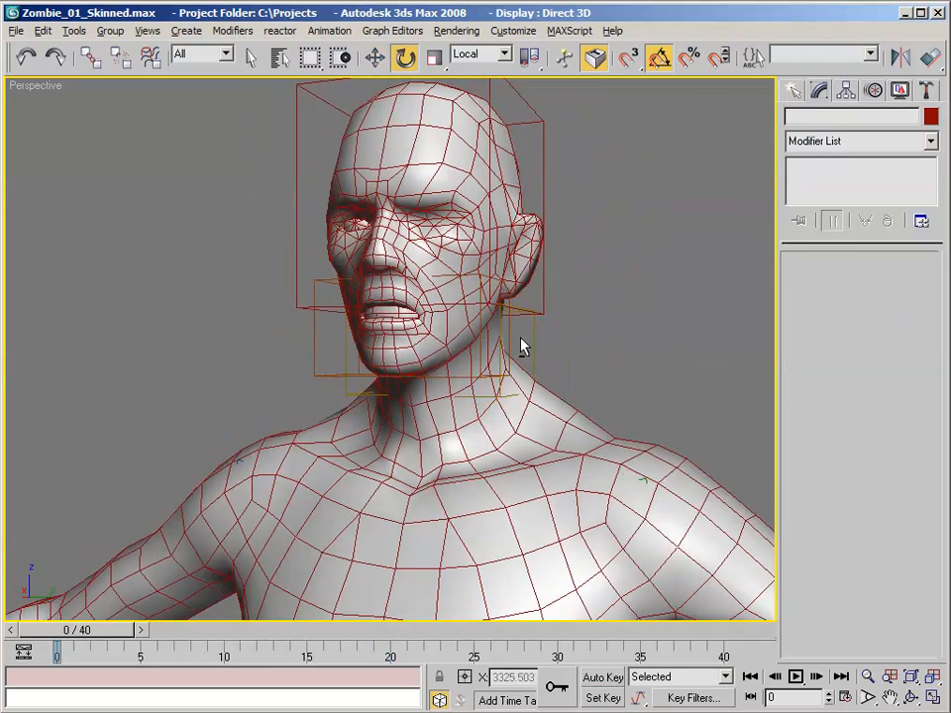
scroll(436, 307, "up", 3)
left_click_drag(96, 638, 192, 634)
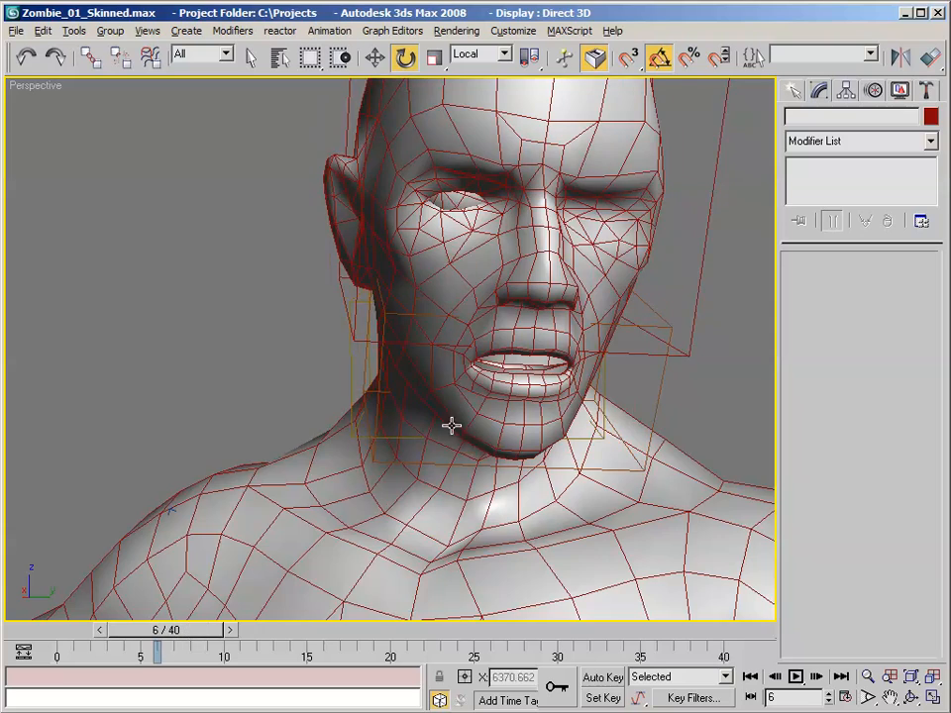
scroll(609, 248, "up", 6)
middle_click_drag(664, 307, 603, 298, "alt")
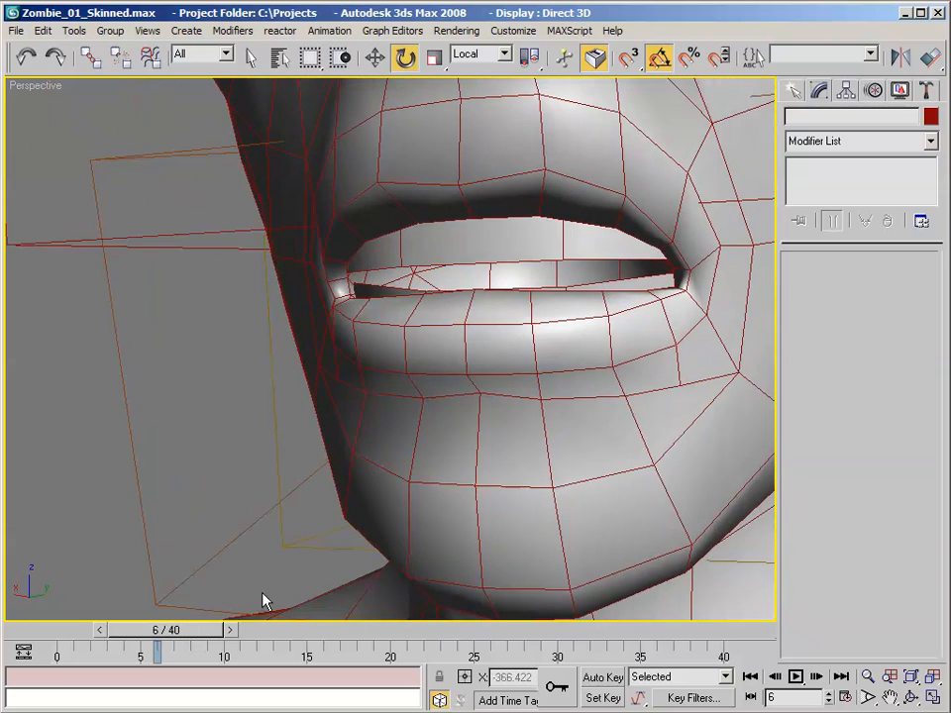
left_click_drag(174, 637, 291, 634)
scroll(392, 293, "down", 5)
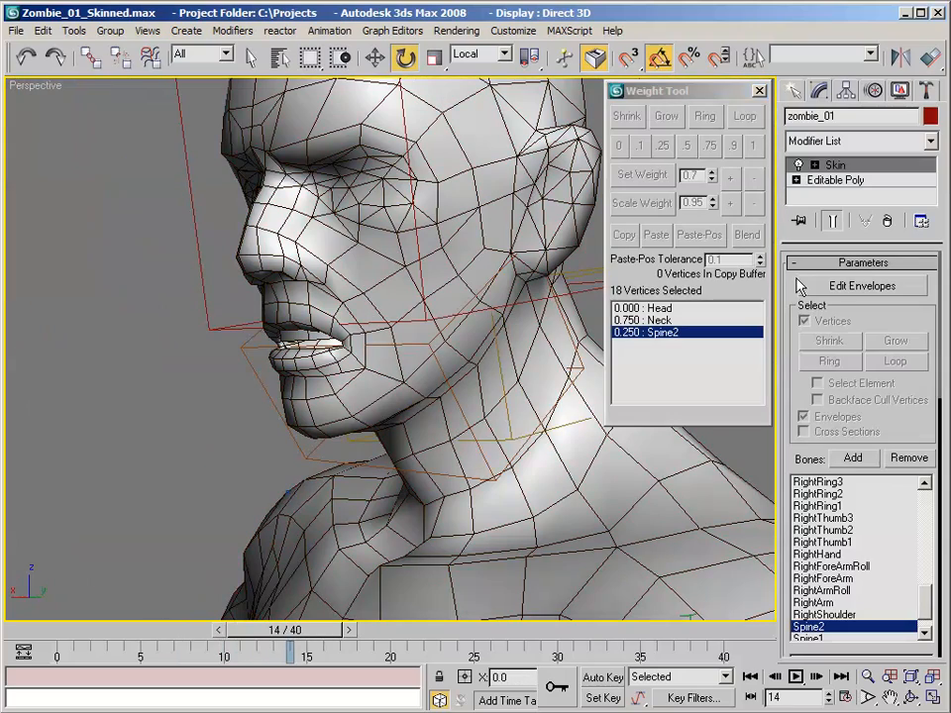
left_click(800, 285)
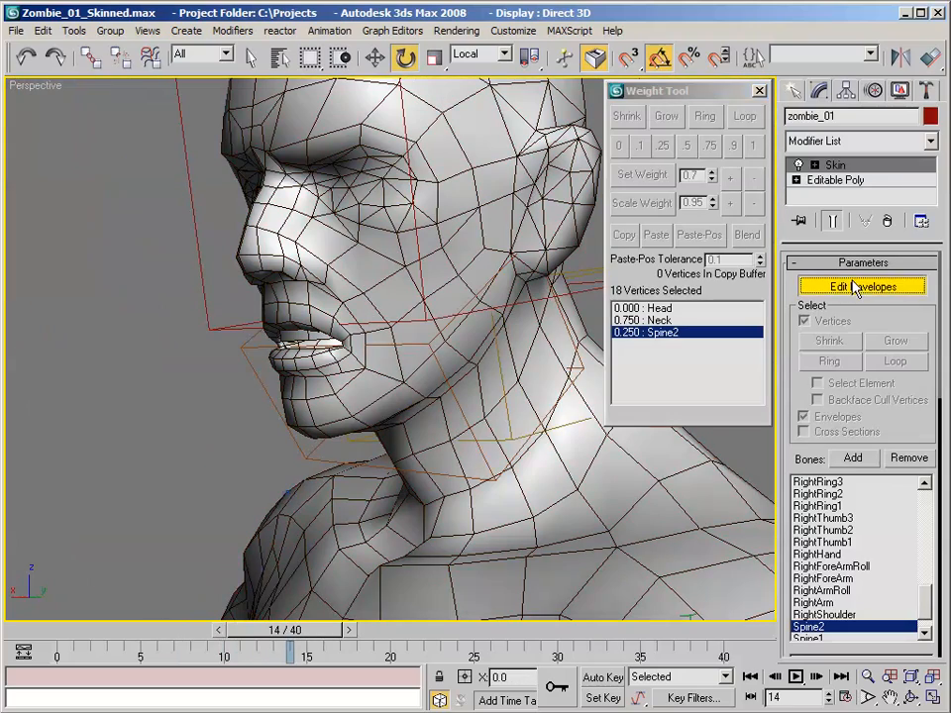
middle_click_drag(397, 312, 550, 286, "alt")
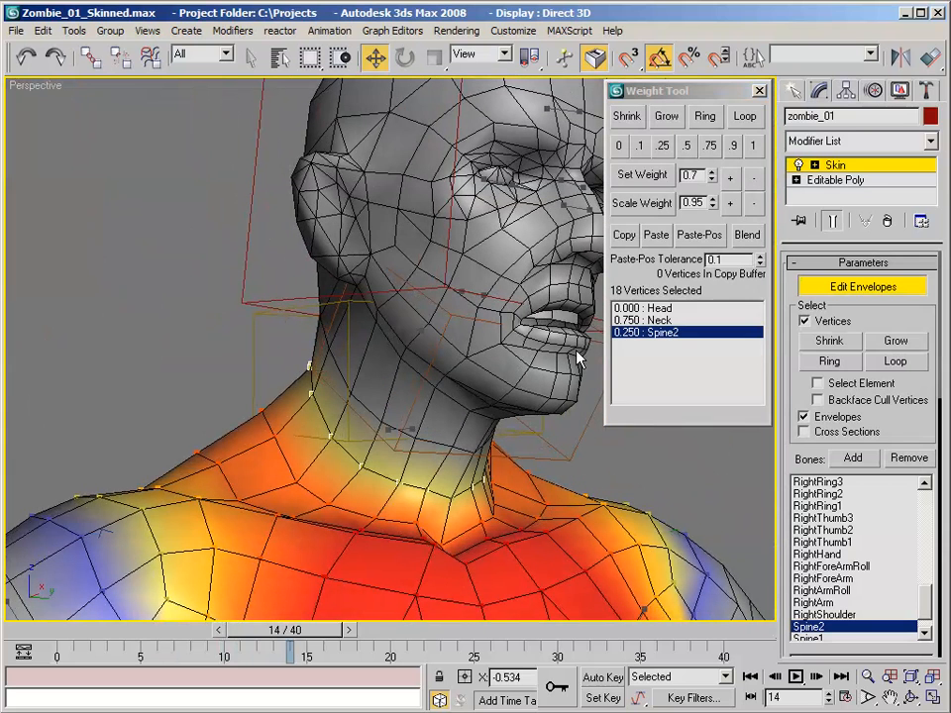
left_click_drag(933, 603, 930, 558)
left_click(827, 557)
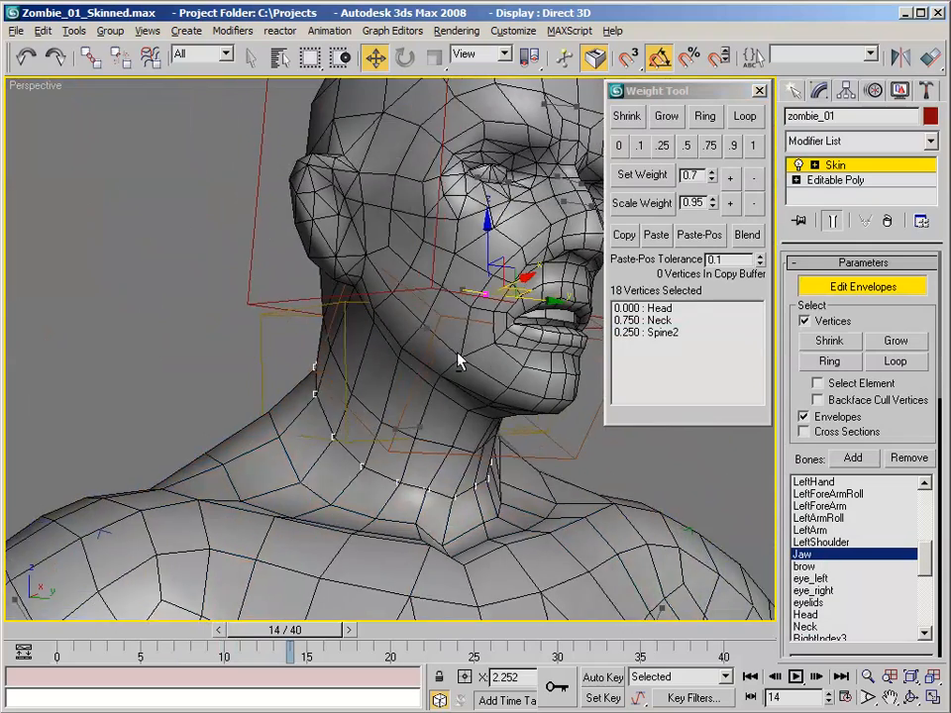
- Select a chin vertex, grow the selection over the chin, lower lip and jawline, and set its Jaw weight to 1
middle_click_drag(343, 264, 446, 380, "alt")
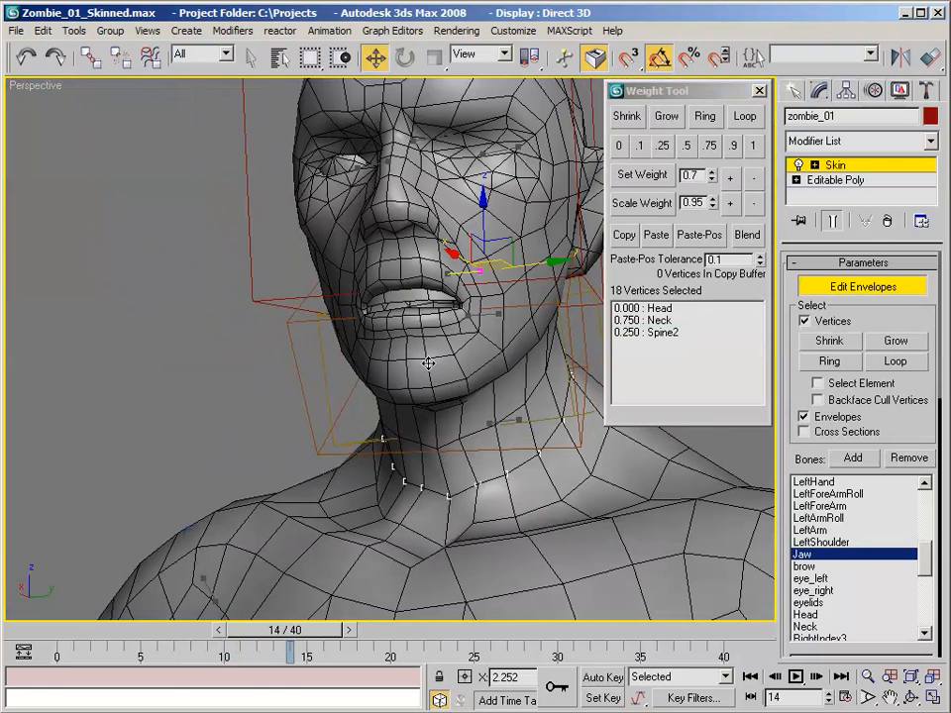
key("1")
key("1")
left_click(407, 359)
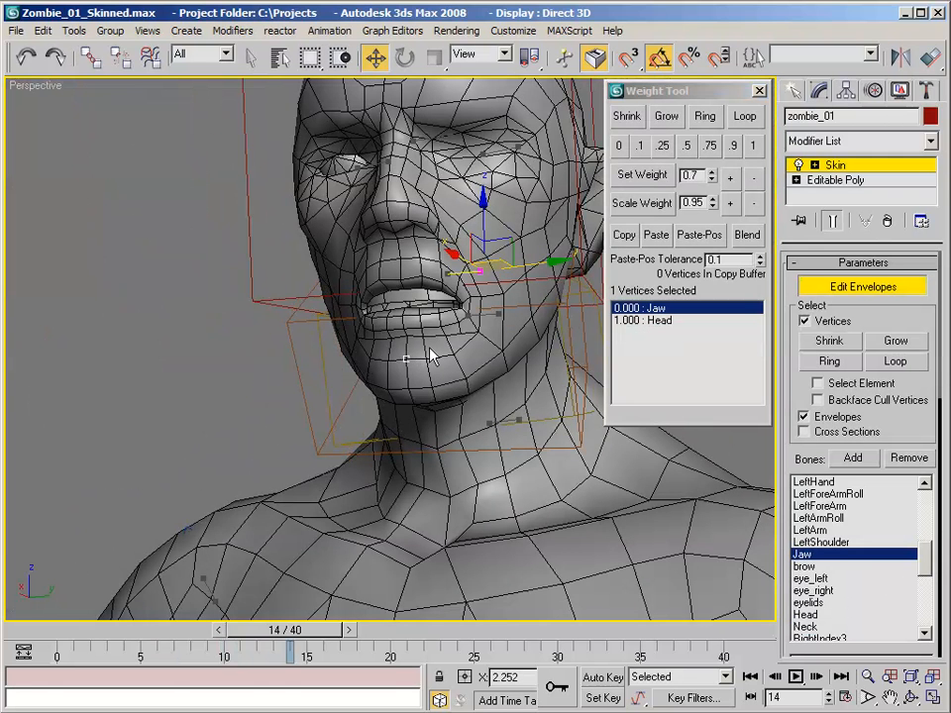
middle_click_drag(434, 340, 417, 337, "alt")
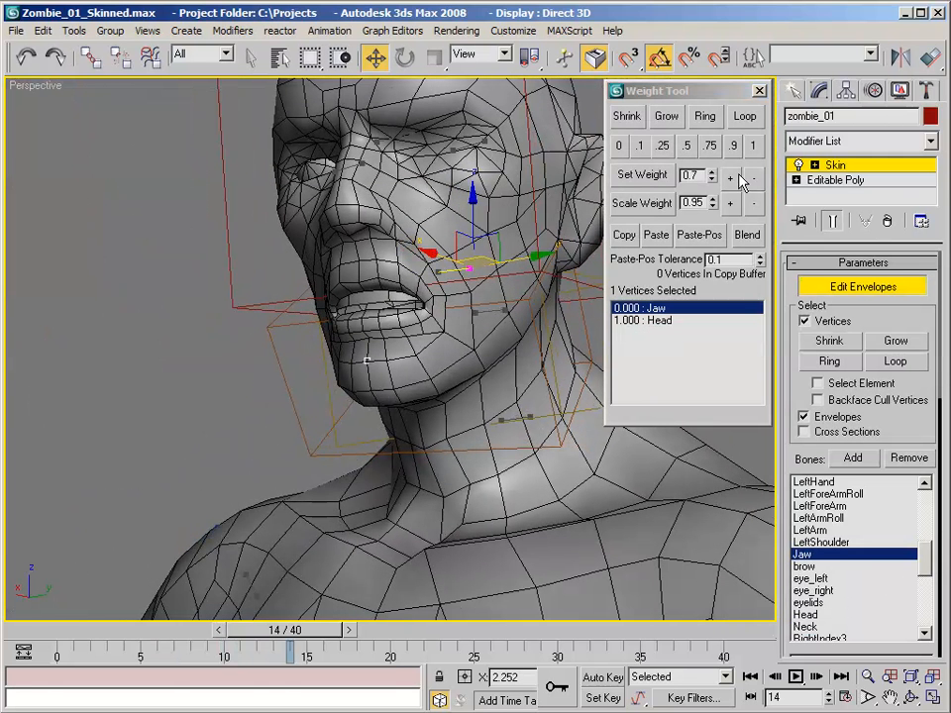
left_click(667, 119)
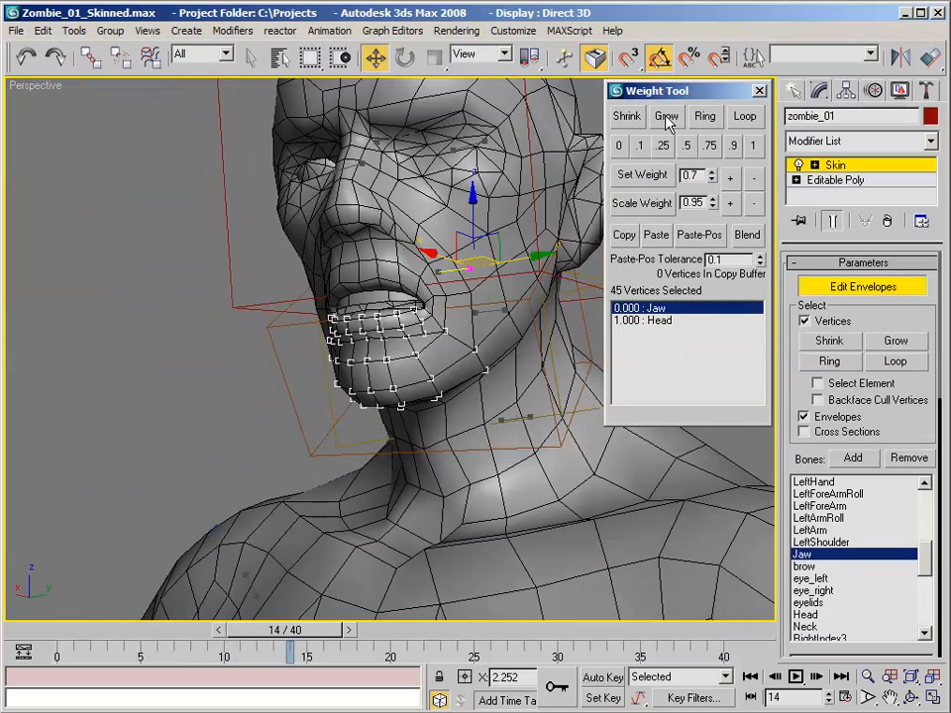
left_click(666, 118)
middle_click_drag(529, 153, 580, 144, "alt")
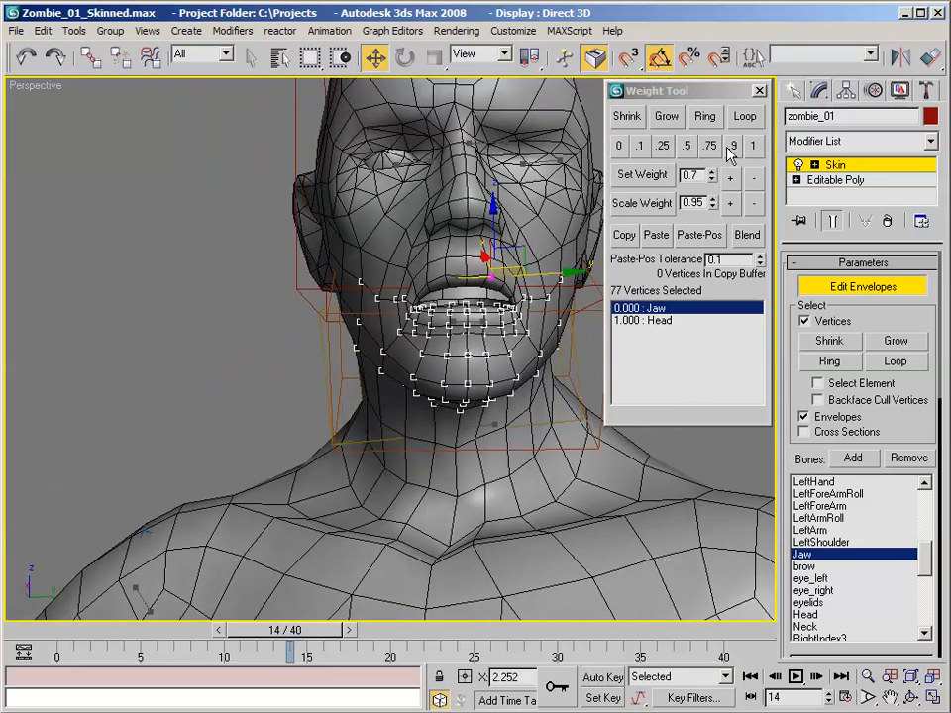
left_click(753, 147)
- Select three vertices across the inside of the mouth, grow the selection once and set its Jaw weight to 1
middle_click_drag(560, 151, 442, 232, "alt")
left_click(455, 260)
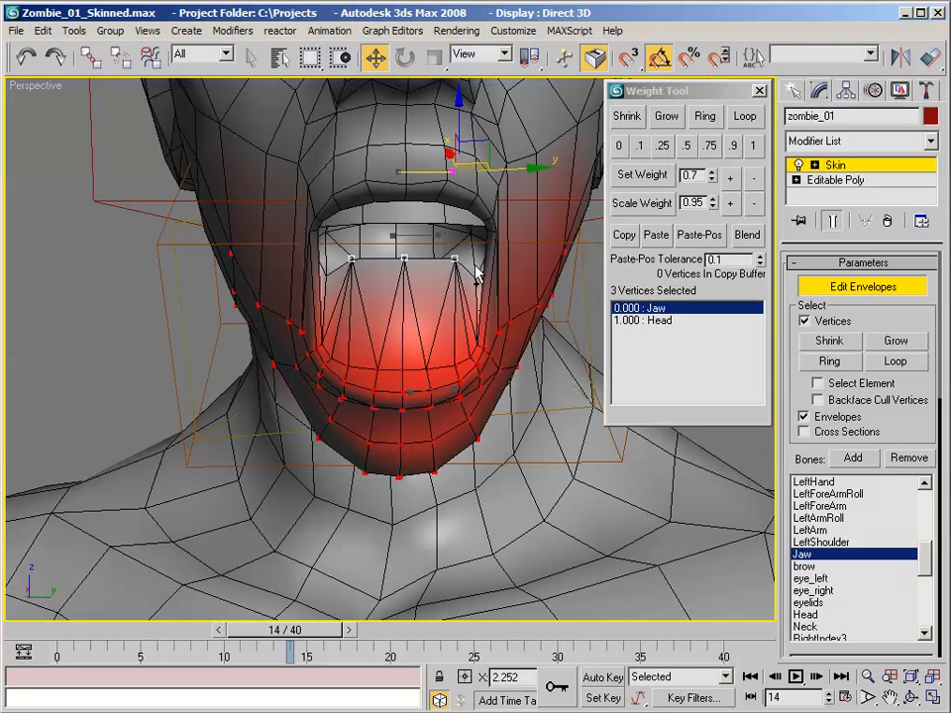
left_click(666, 117)
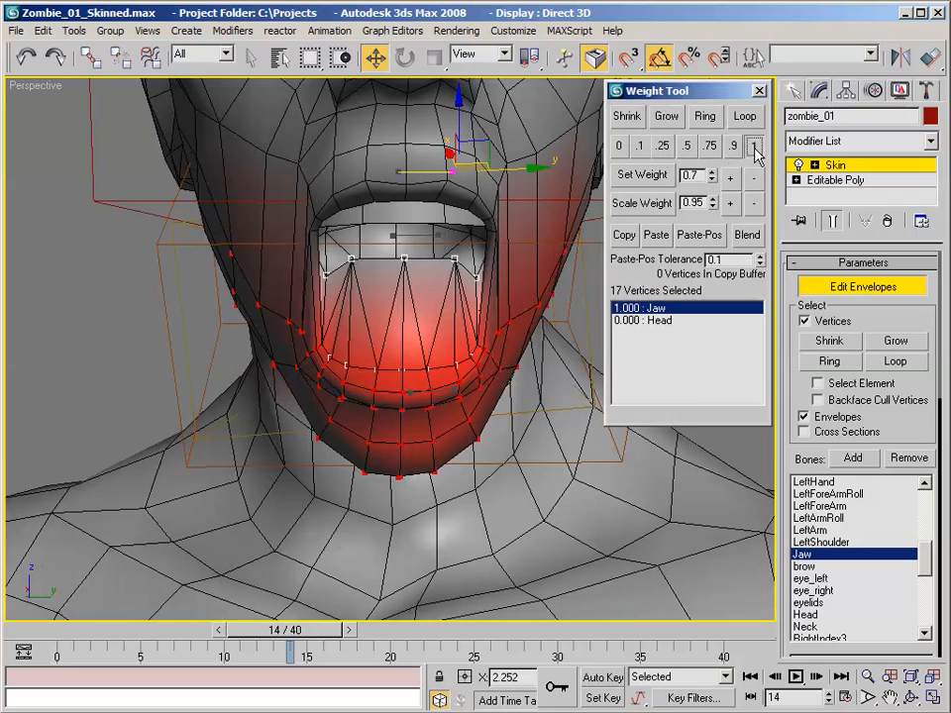
- Select three vertices inside the mouth just above the weighted lower lining and set their Jaw weight to 0.9
middle_click_drag(533, 165, 454, 389, "alt")
left_click(469, 326)
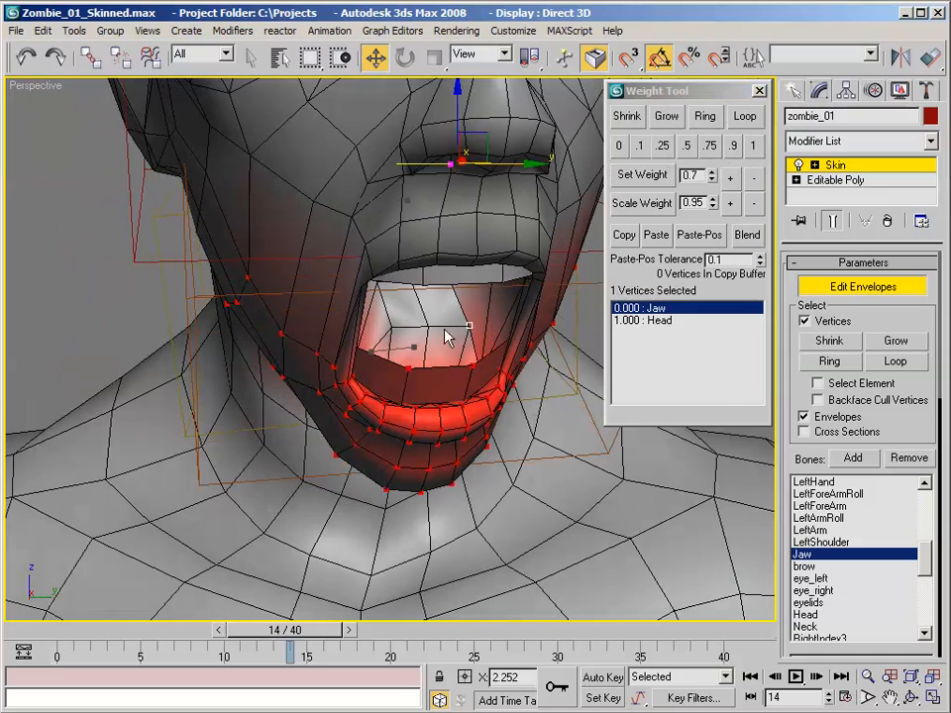
left_click(428, 327, "ctrl")
middle_click_drag(394, 328, 488, 272, "alt")
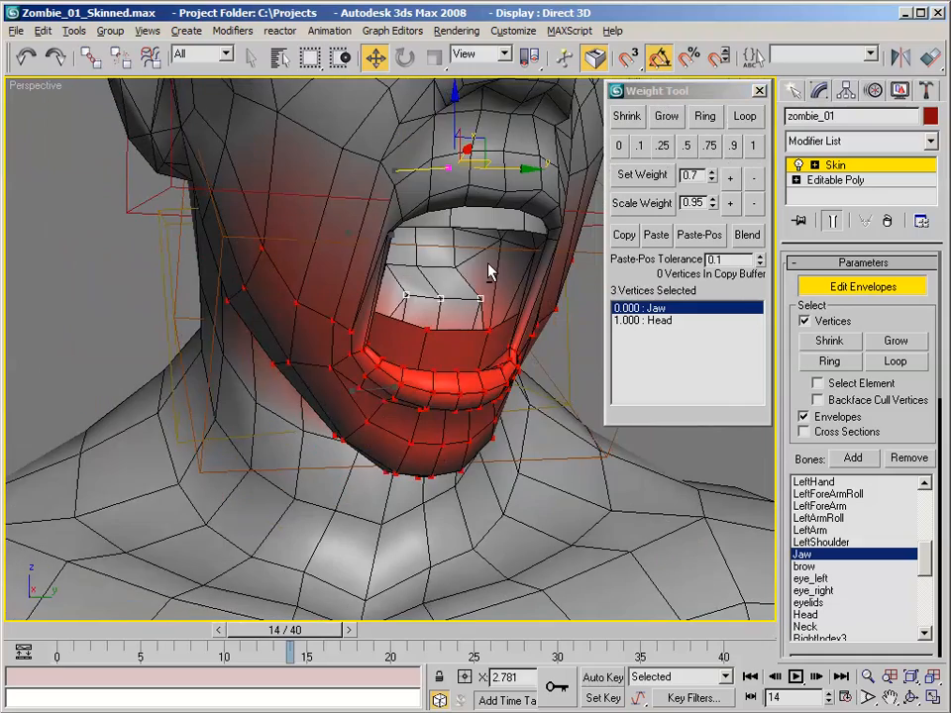
left_click(734, 147)
- Select the next row of vertices up inside the mouth and set its Jaw weight to 0.75
mouse_move(431, 254)
middle_mouse_down("alt")
mouse_move(452, 269)
mouse_move(445, 263)
middle_mouse_up("alt")
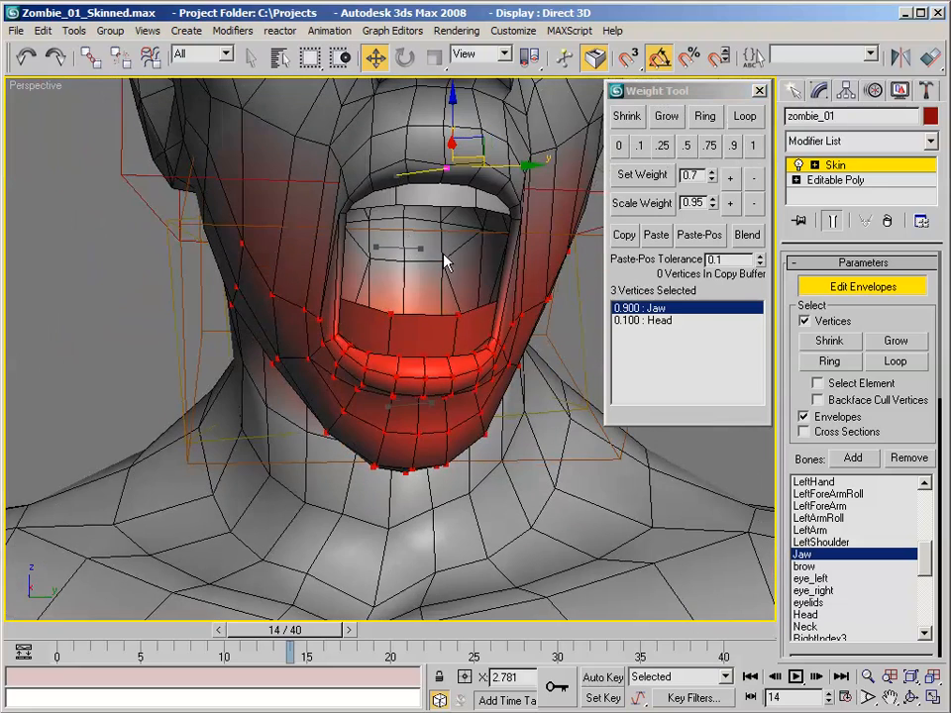
left_click(437, 265)
left_click(404, 267, "ctrl")
left_click(710, 145)
- Select six vertices across the following row inside the mouth, out to both side walls, and set their Jaw weight to 0.5
middle_click_drag(444, 180, 531, 189, "alt")
left_click(563, 256)
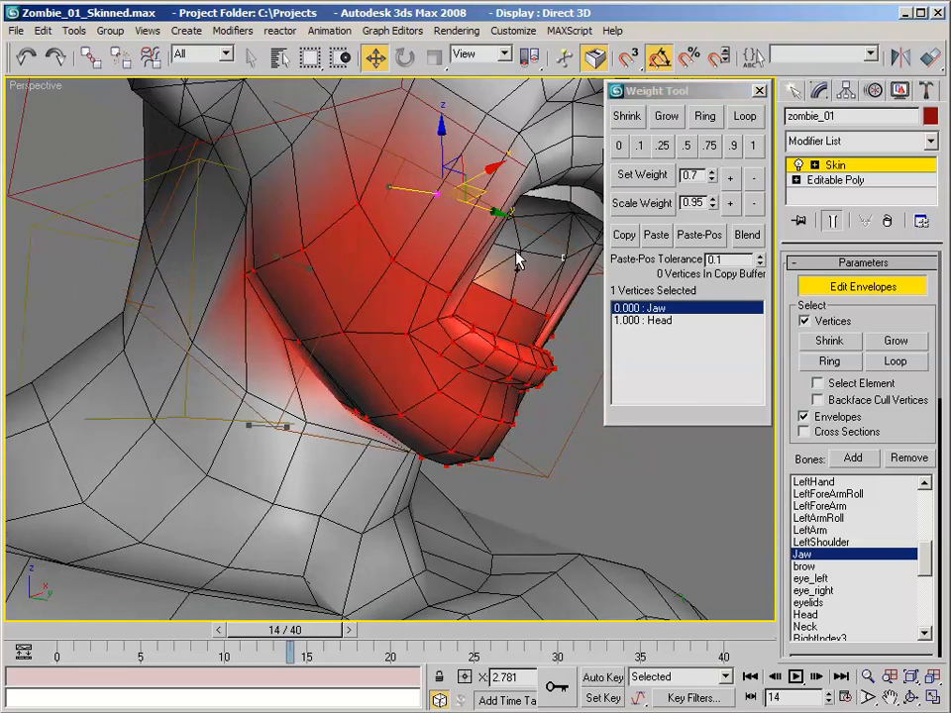
middle_click_drag(523, 259, 502, 221, "alt")
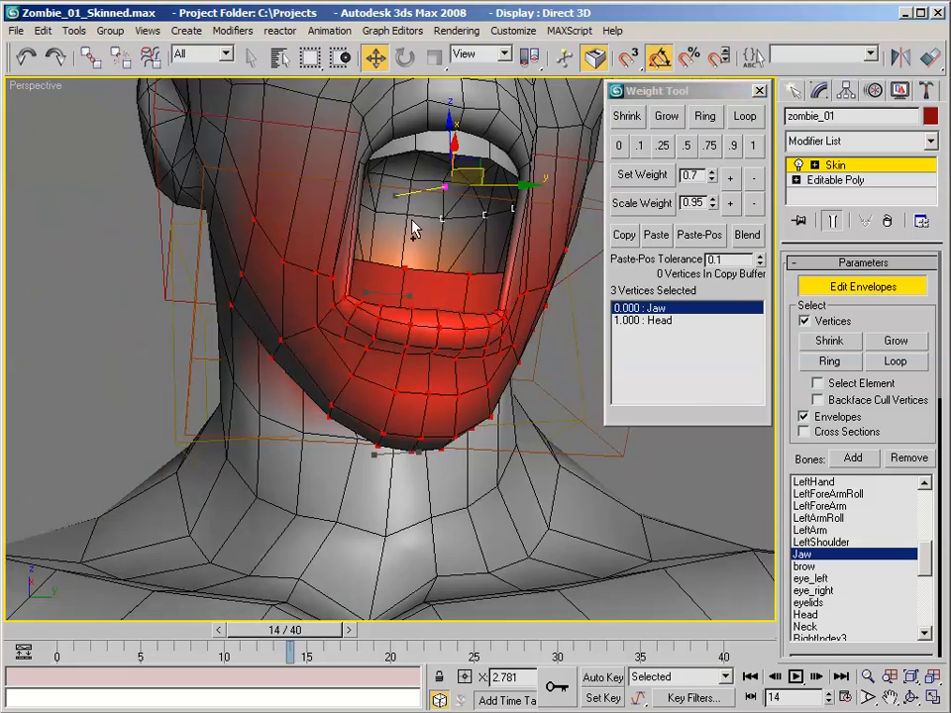
middle_click_drag(405, 216, 340, 217, "alt")
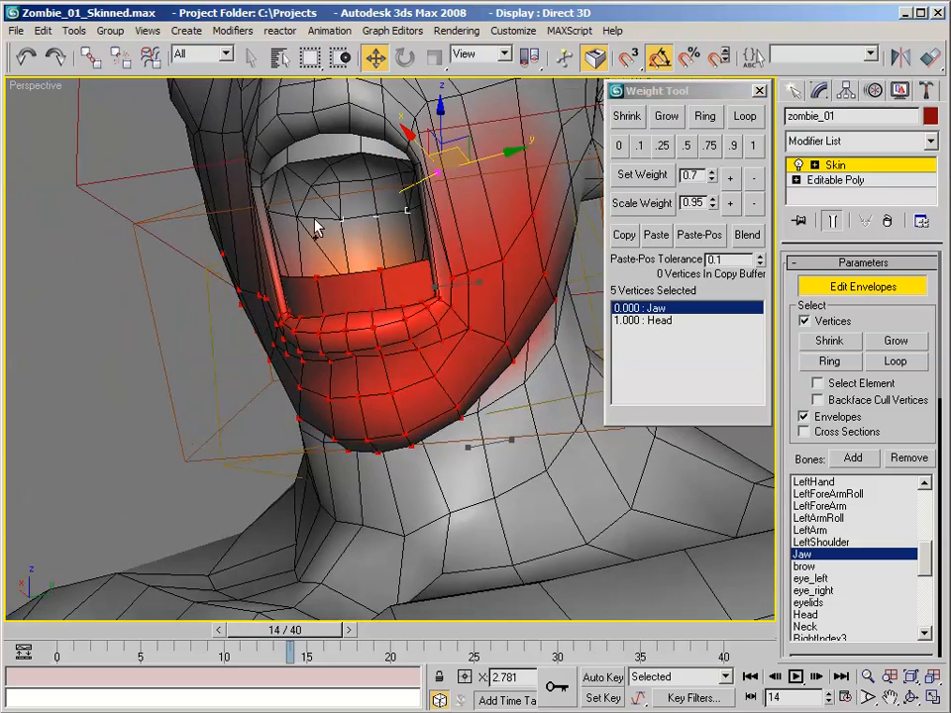
left_click(298, 216, "ctrl")
left_click(686, 146)
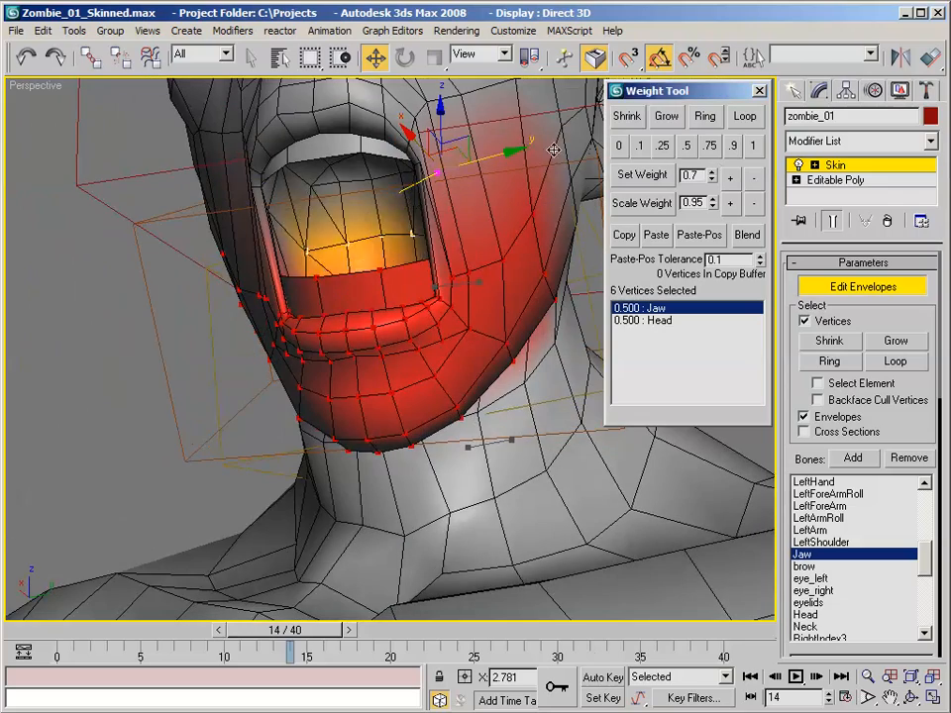
- Select five vertices across the uppermost inner mouth row and set their Jaw weight to 0.25
middle_click_drag(511, 117, 498, 203, "alt")
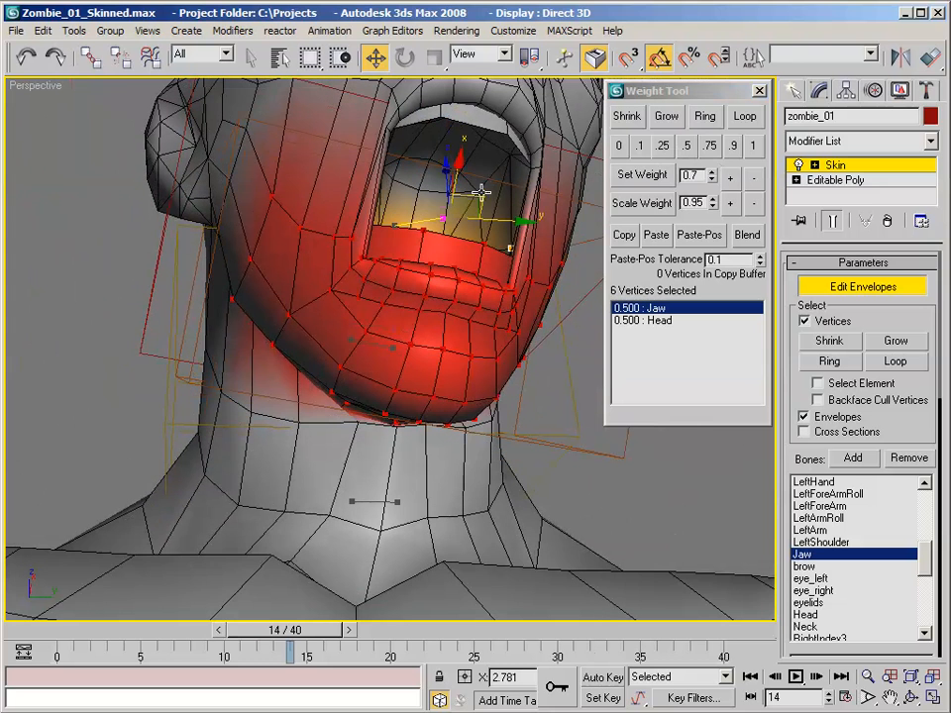
left_click(499, 206)
middle_click_drag(426, 177, 400, 159, "alt")
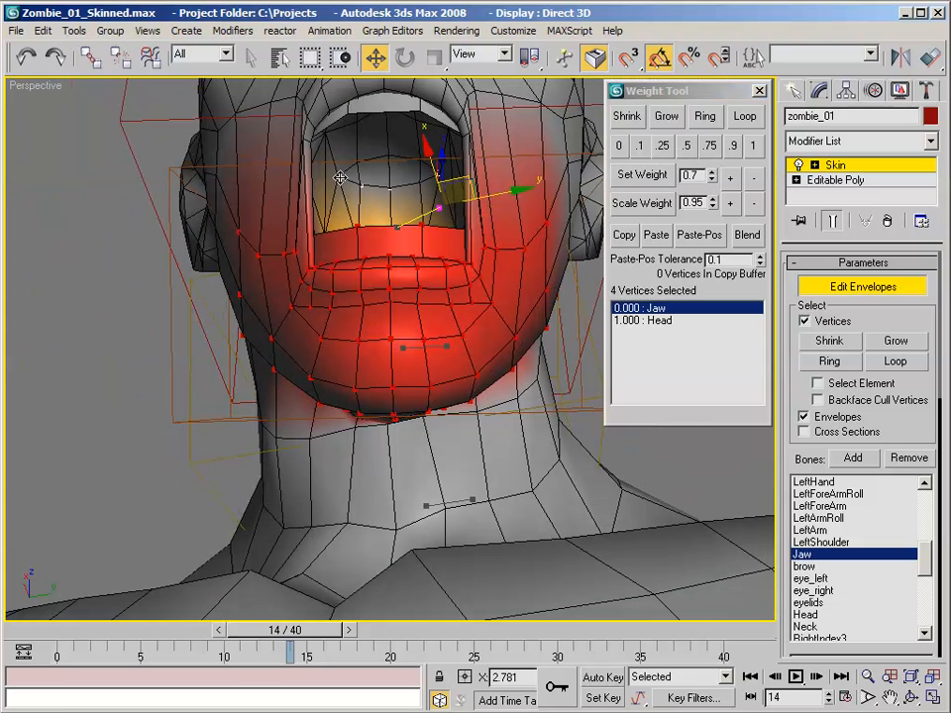
left_click(662, 146)
- Scrub to frame 16 and examine the open mouth and jaw deformation from the front and side
middle_click_drag(436, 139, 416, 205, "alt")
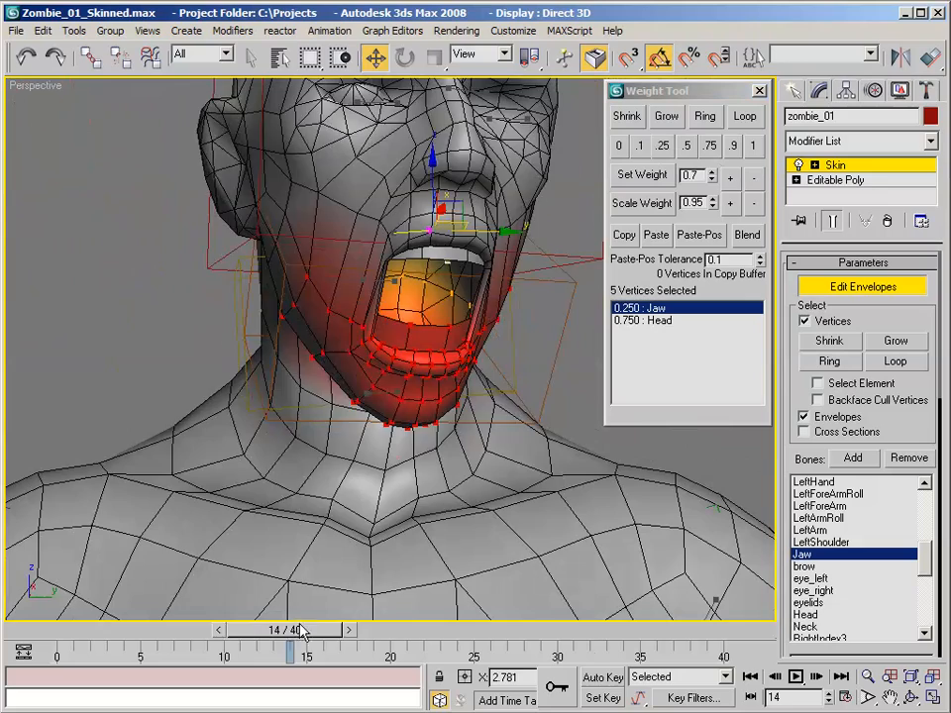
left_click_drag(302, 631, 346, 635)
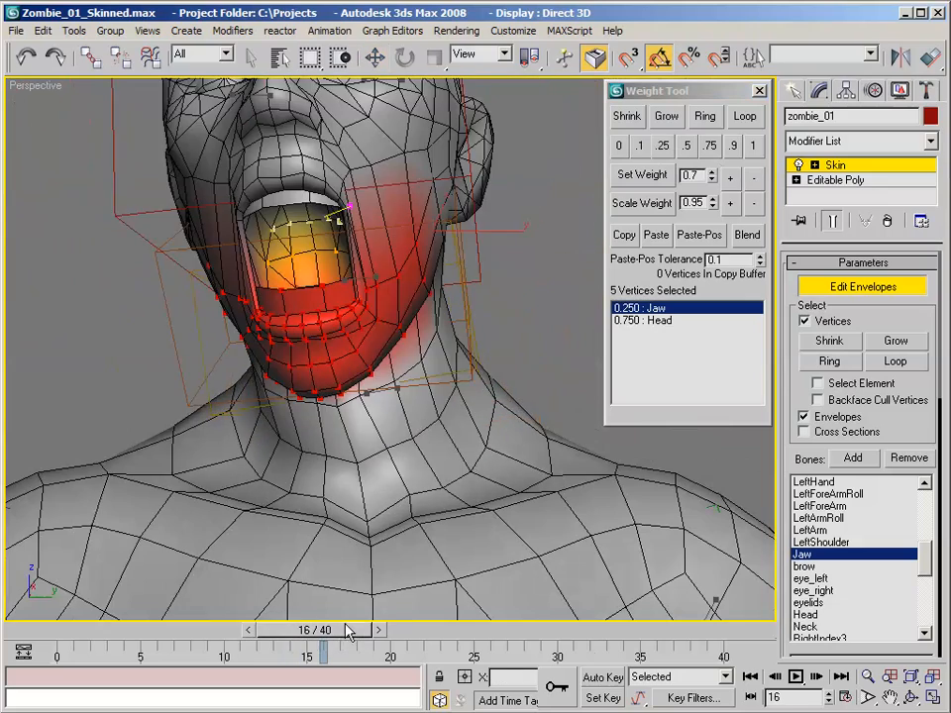
middle_click_drag(342, 492, 230, 473, "alt")
middle_click_drag(281, 344, 400, 410)
scroll(362, 389, "up", 1)
middle_click_drag(400, 410, 384, 320)
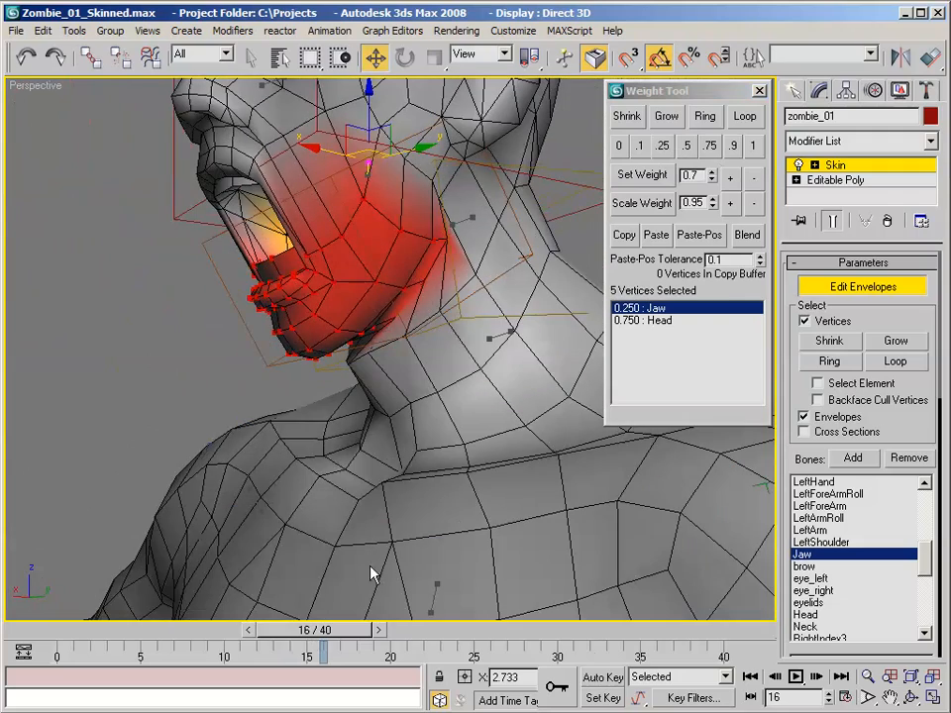
- Select the jaw hinge vertices below both ears, six in total, and set their Jaw weight to 1
middle_click_drag(426, 265, 397, 269, "alt")
left_click(433, 203)
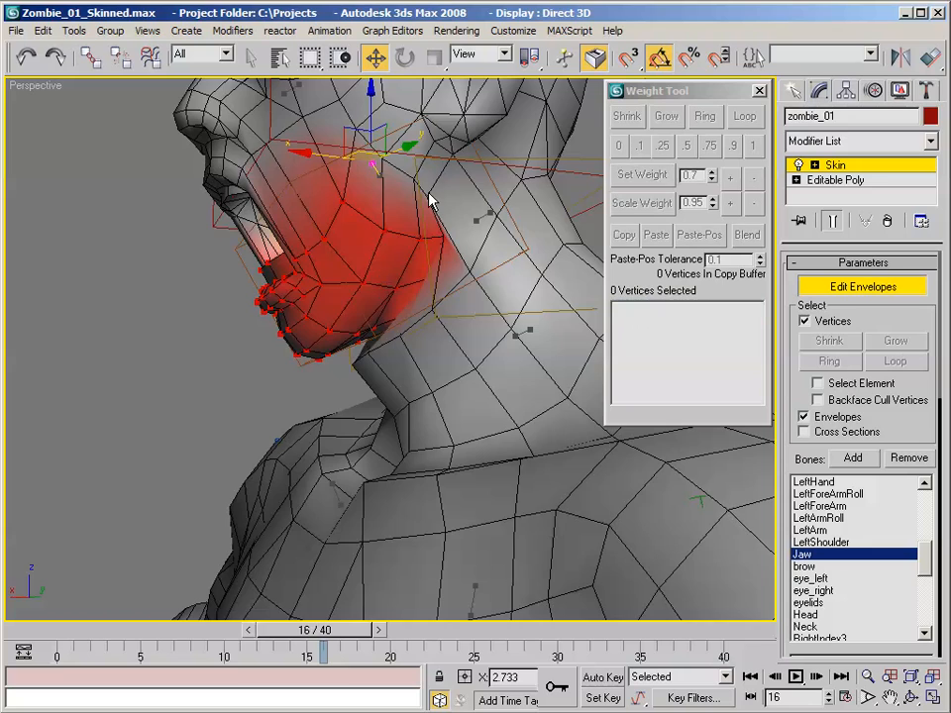
left_click(435, 198)
middle_click_drag(435, 198, 407, 309, "alt")
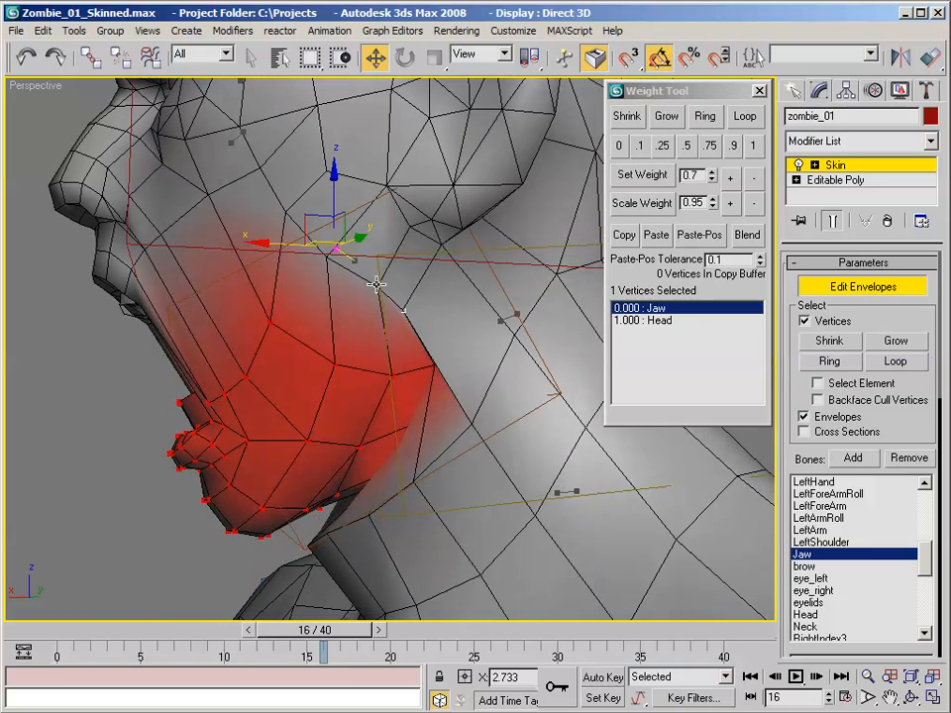
middle_click_drag(326, 258, 549, 315, "alt")
left_click(294, 226, "ctrl")
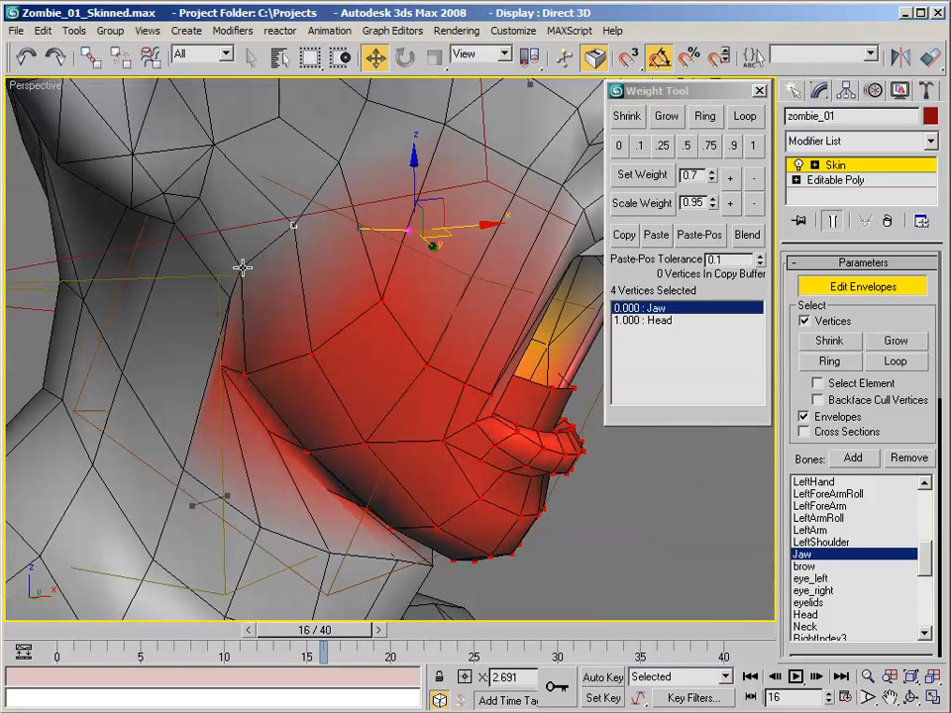
left_click(228, 297, "ctrl")
left_click(755, 148)
- Select a line of vertices across one cheek down to the mouth corner, and scrub to frame 15
scroll(557, 200, "down", 5)
middle_click_drag(558, 200, 400, 264, "alt")
scroll(393, 208, "up", 4)
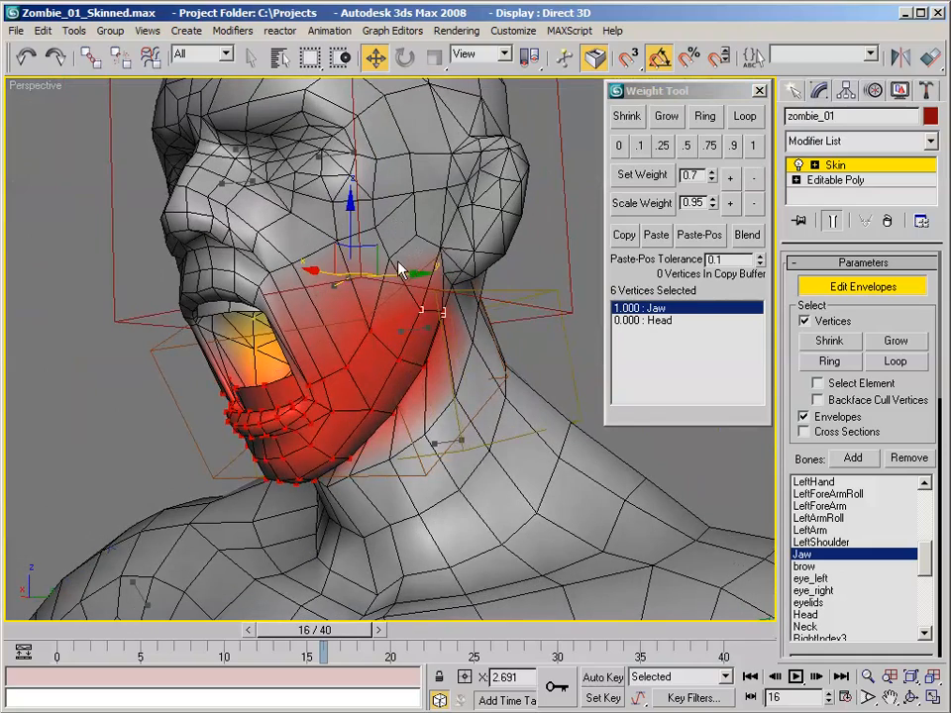
left_click(391, 258)
left_click(312, 383, "ctrl")
middle_click_drag(312, 381, 428, 329, "alt")
left_click_drag(346, 635, 346, 558)
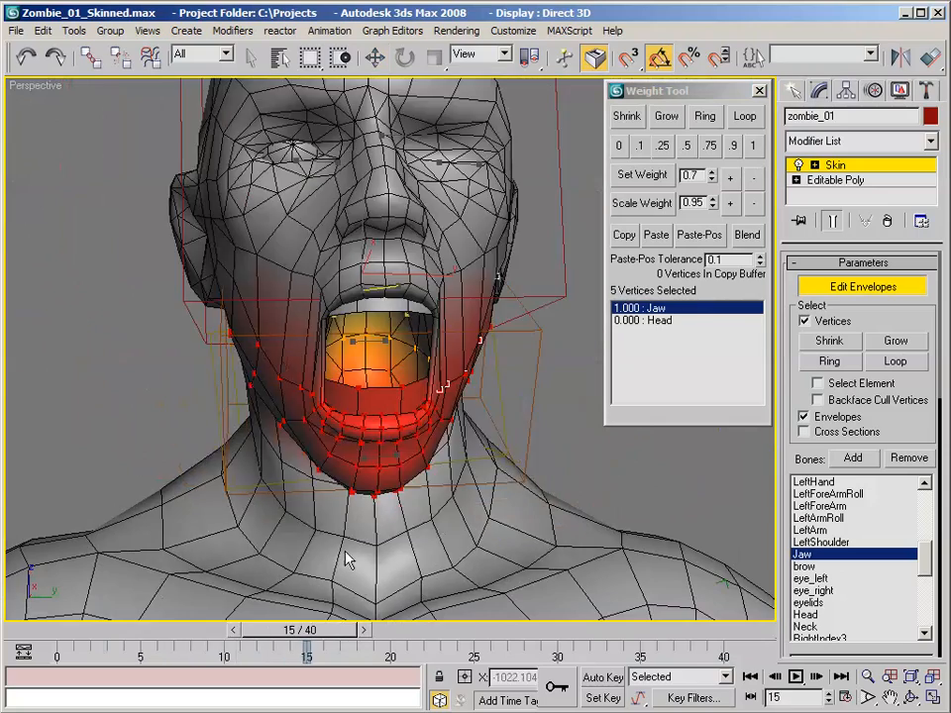
- Add the matching line of vertices on the other cheek to the selection and set the Jaw weight to 1
key("w")
middle_click_drag(388, 443, 347, 383, "alt")
scroll(316, 344, "up", 3)
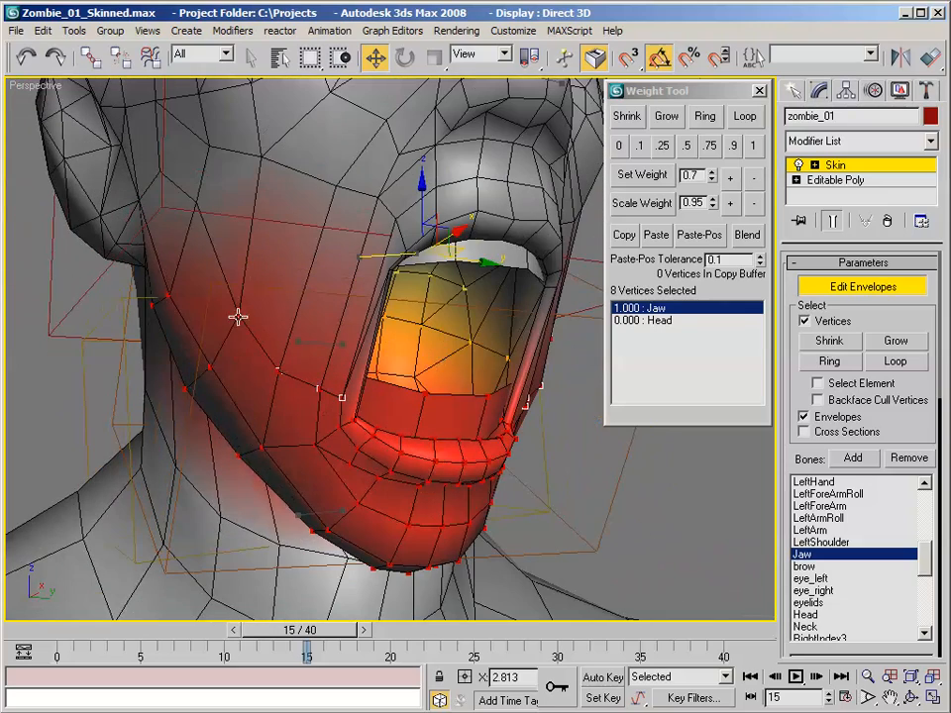
middle_click_drag(327, 284, 283, 238, "alt")
left_click(250, 238, "ctrl")
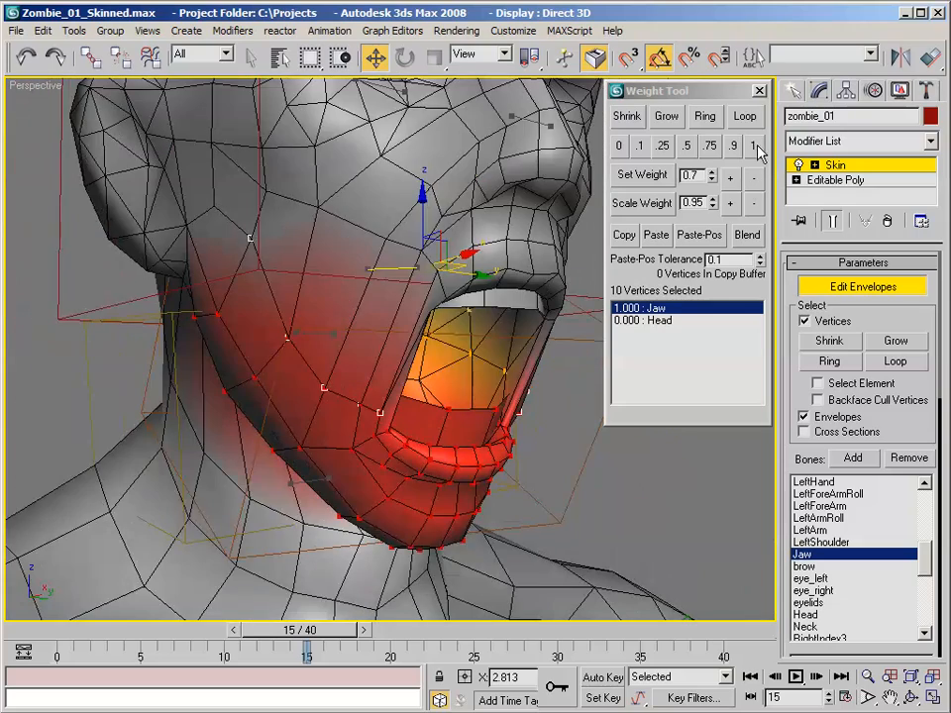
left_click(758, 150)
- Switch the ten selected cheek vertices to the Head bone and set their Head weight to 0.5
middle_click_drag(508, 195, 571, 198, "alt")
left_click(667, 322)
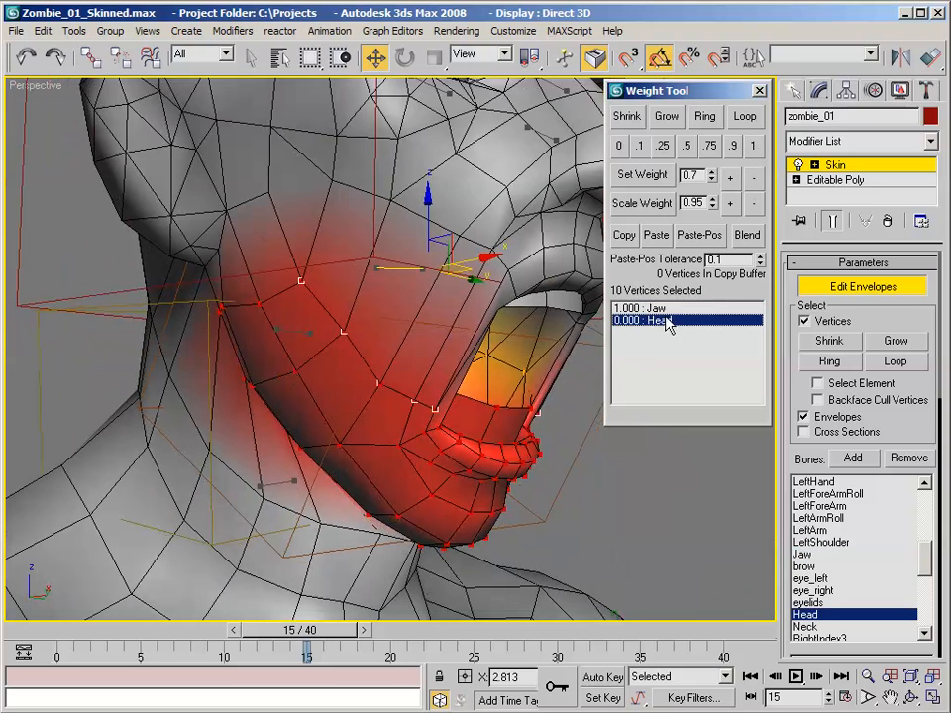
left_click(687, 146)
- Select four vertices along the lower cheek on each side of the face and set their Head weight to 0.25
middle_click_drag(424, 219, 380, 250, "alt")
left_click(437, 291)
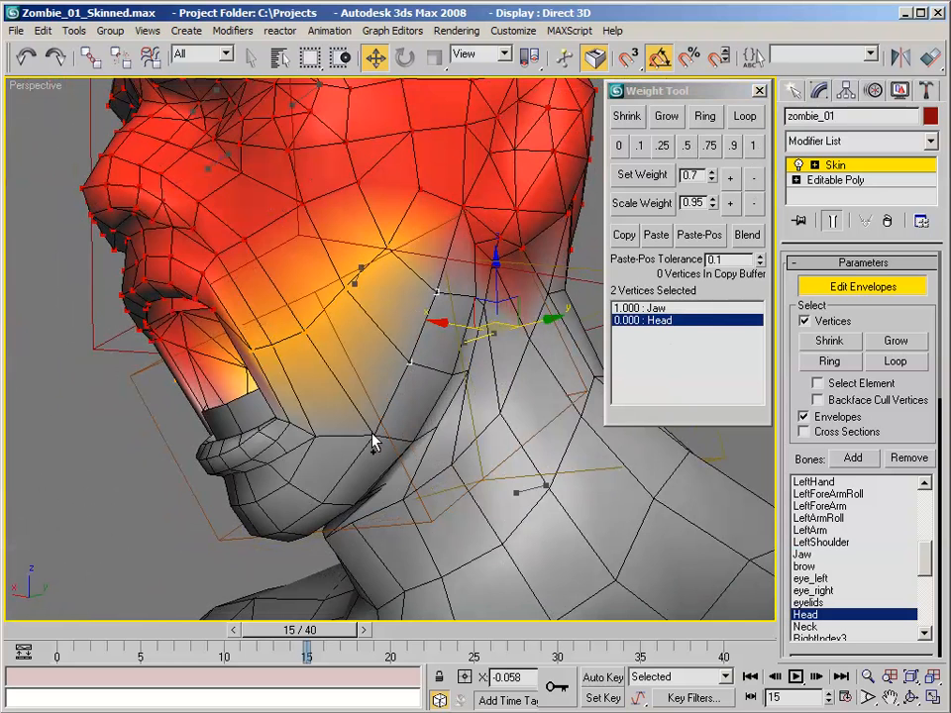
left_click(319, 442, "ctrl")
middle_click_drag(318, 431, 359, 251, "alt")
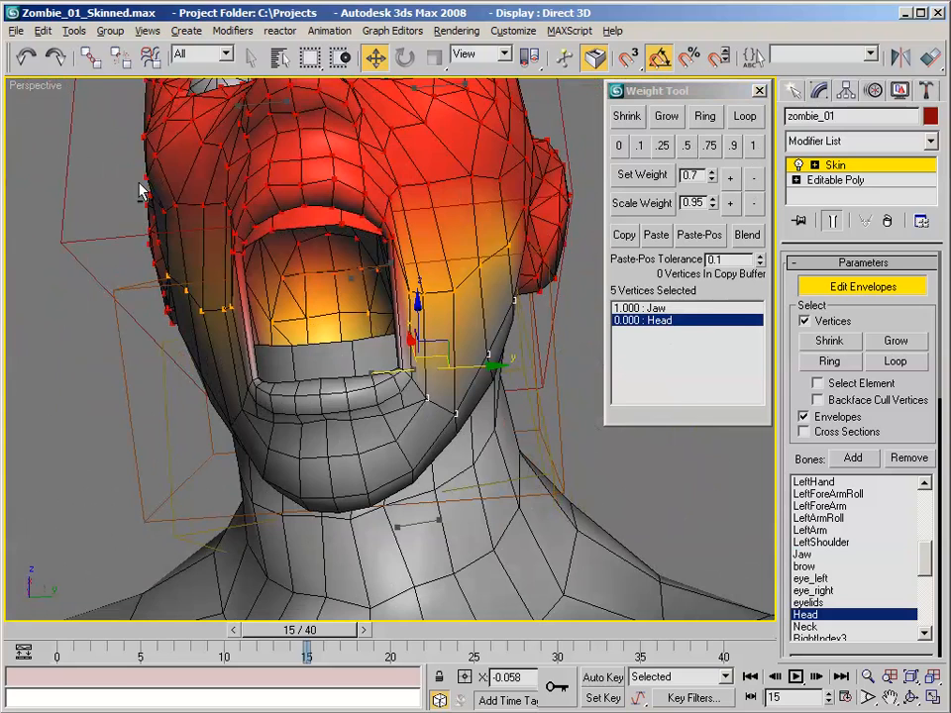
left_click_drag(145, 162, 417, 610, "alt")
middle_click_drag(372, 524, 345, 393, "alt")
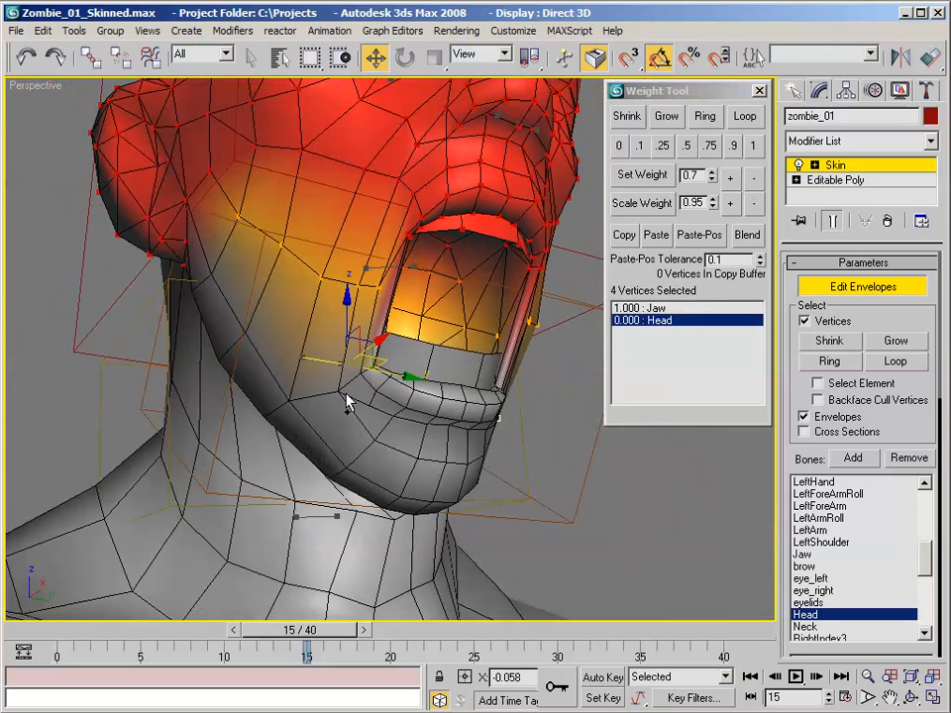
left_click(288, 399, "ctrl")
middle_click_drag(367, 306, 382, 325, "alt")
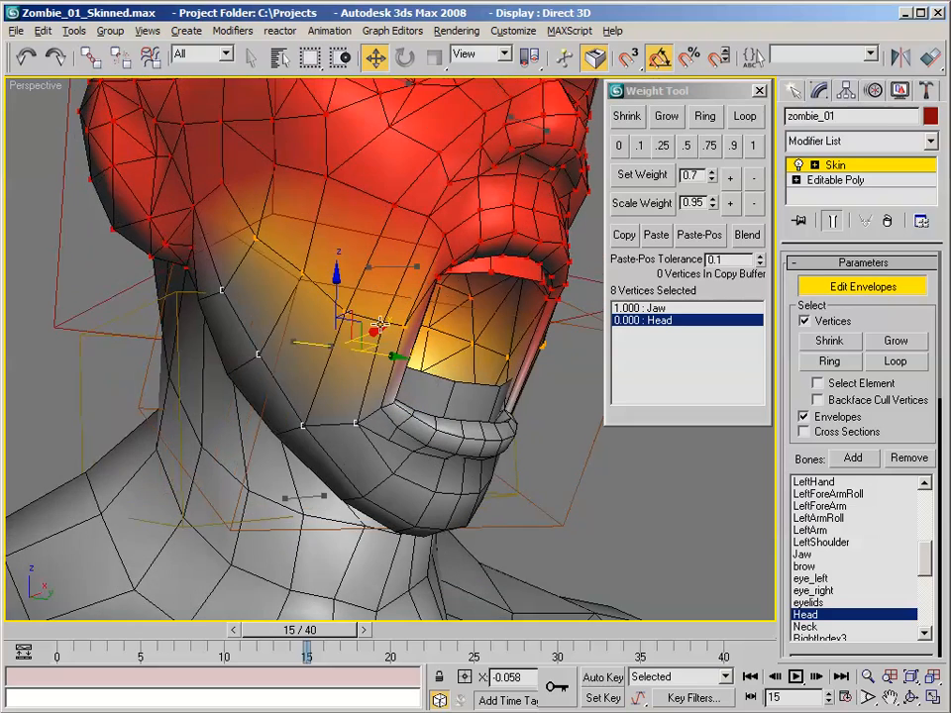
left_click(658, 149)
- Scrub to frame 14 while checking the cheek and jawline deformation from the side
middle_click_drag(526, 211, 316, 249, "alt")
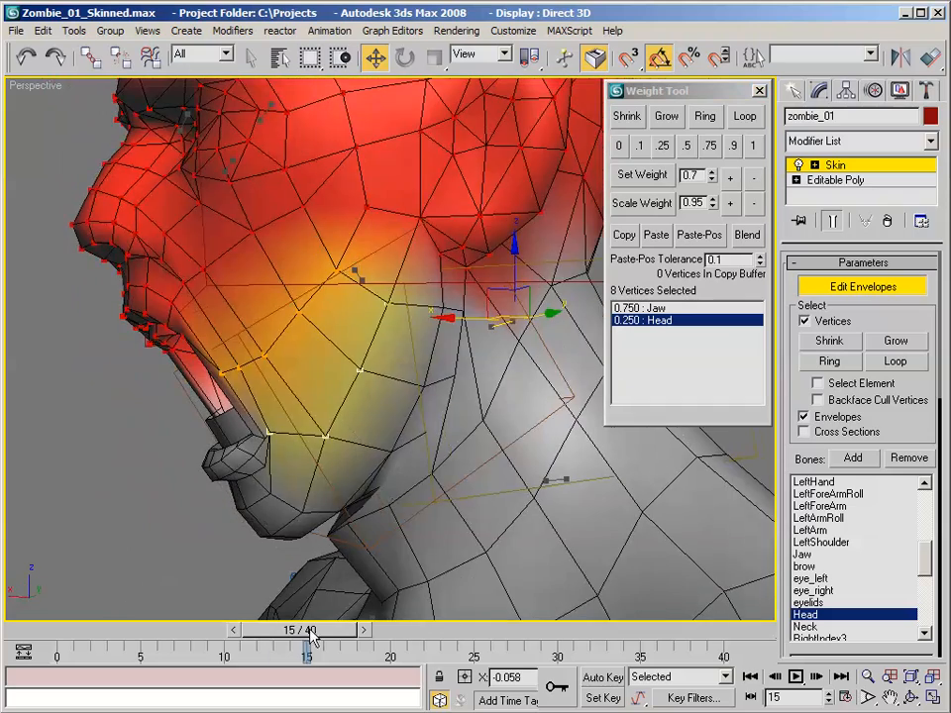
left_click_drag(308, 631, 304, 606)
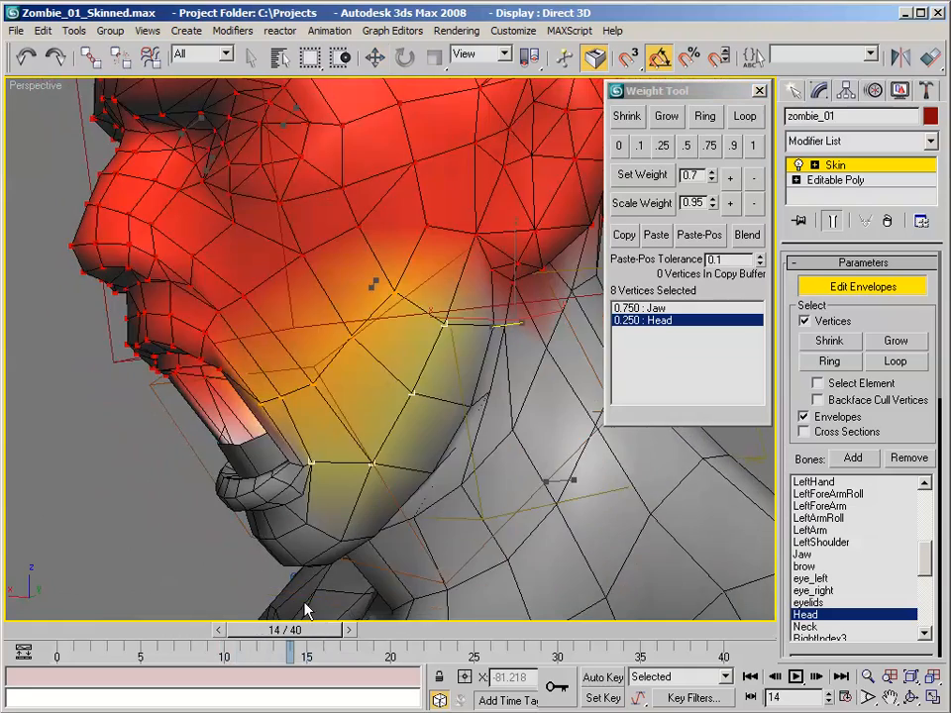
key("w")
middle_click_drag(313, 434, 384, 371, "alt")
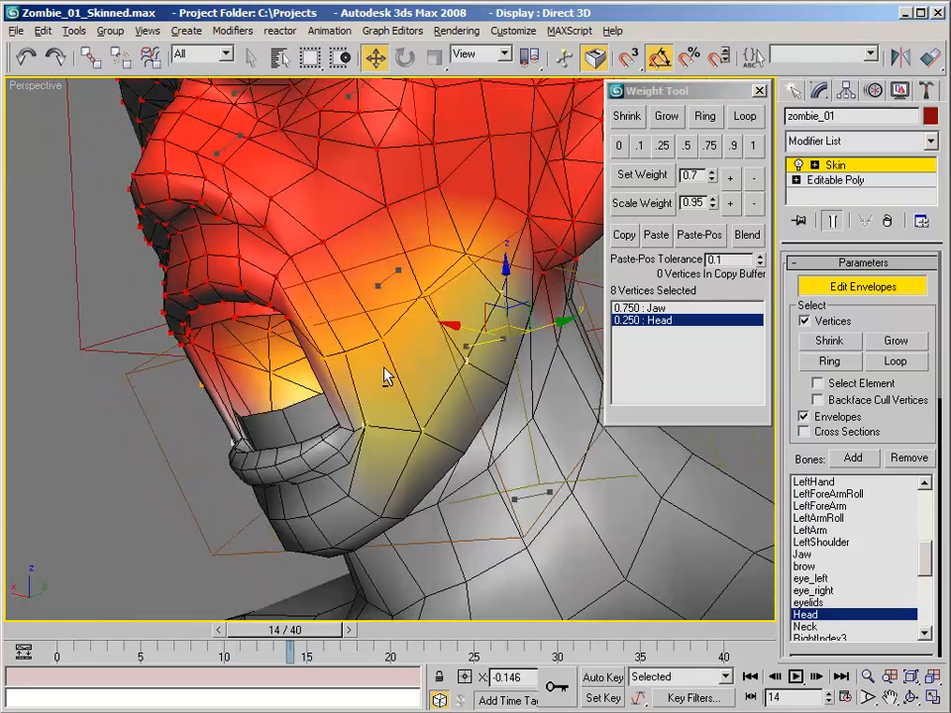
- Select two vertices on each side of the mouth opening just below the upper lip and set their Jaw weight to 0.5
left_click(287, 318)
middle_click_drag(286, 318, 312, 317, "alt")
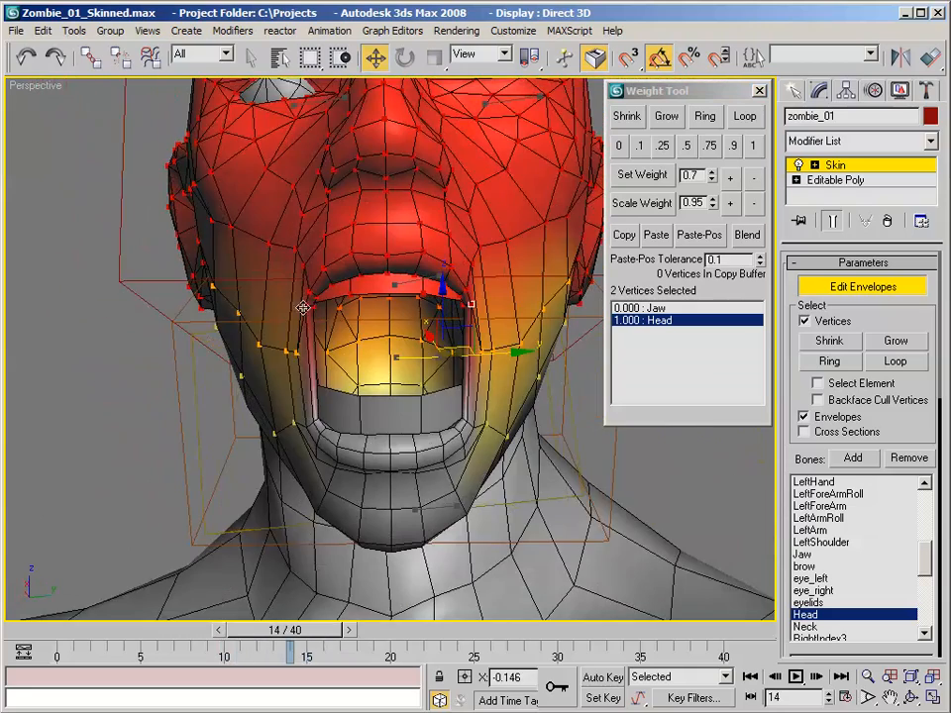
scroll(510, 314, "up", 4)
mouse_move(558, 308)
middle_mouse_down()
mouse_move(528, 295)
mouse_move(551, 319)
middle_mouse_up()
left_click(548, 314, "ctrl")
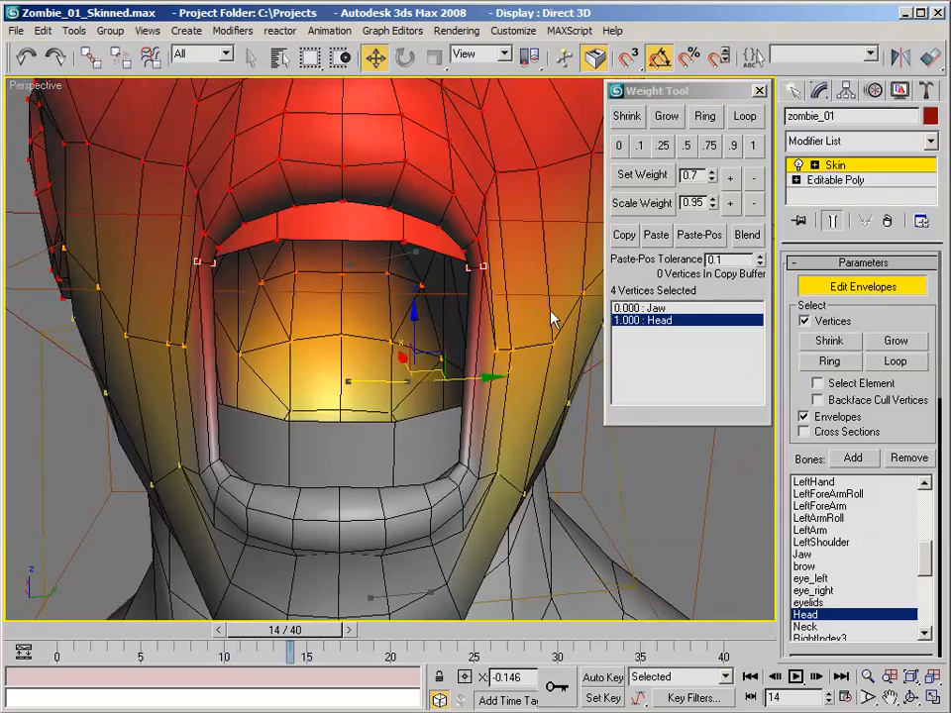
left_click(657, 309)
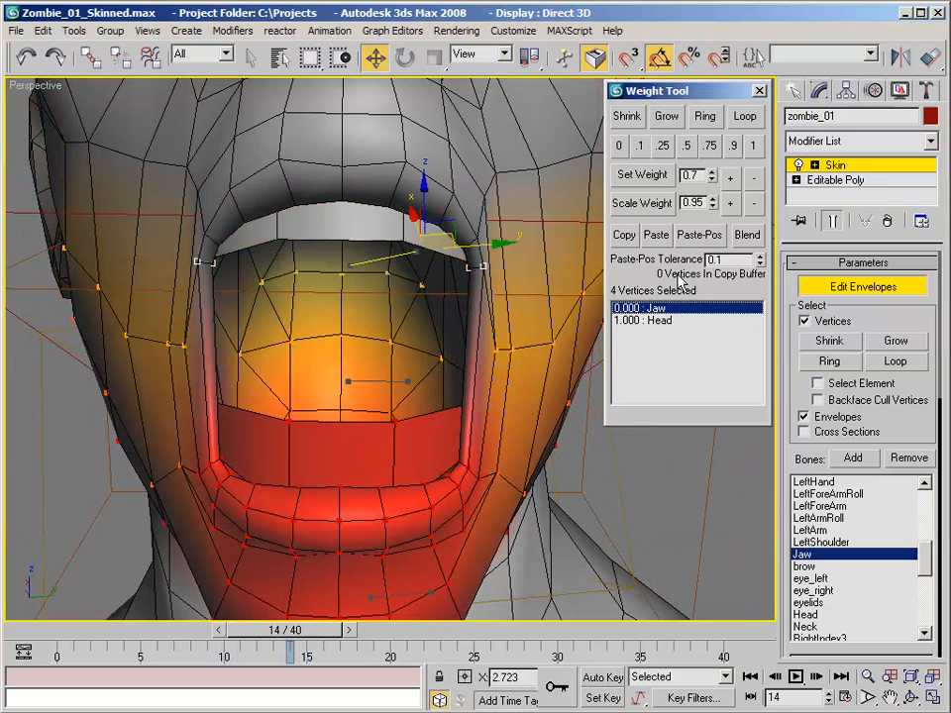
left_click(686, 146)
- Select three vertices at each lower corner of the mouth and set their Head weight to 0.25
middle_click_drag(522, 214, 485, 208, "alt")
scroll(484, 208, "up", 4)
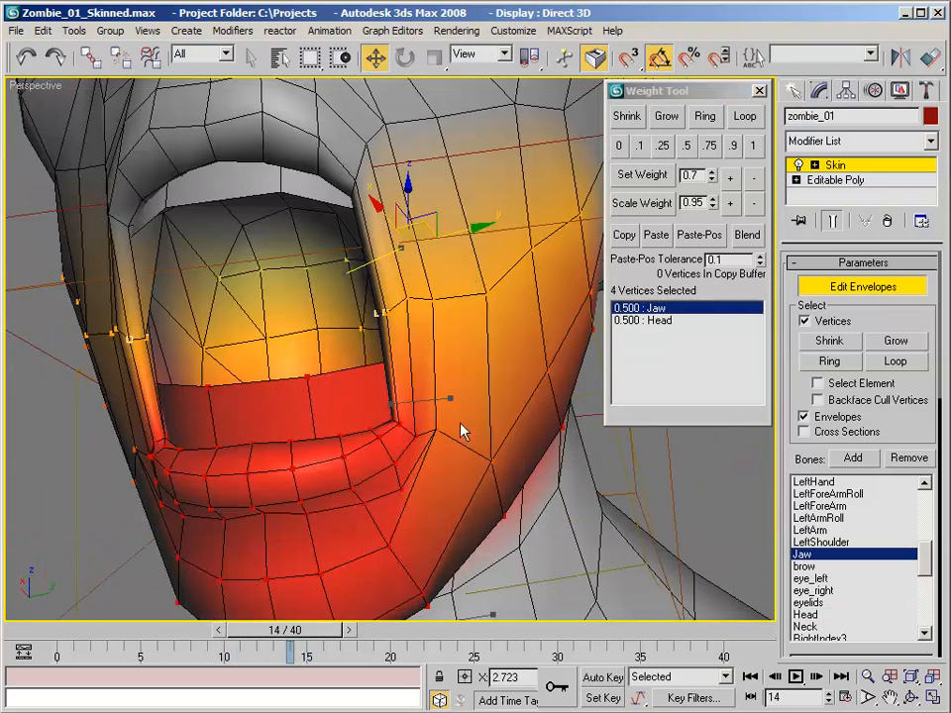
left_click(416, 438)
left_click(401, 426, "ctrl")
middle_click_drag(445, 444, 513, 465, "alt")
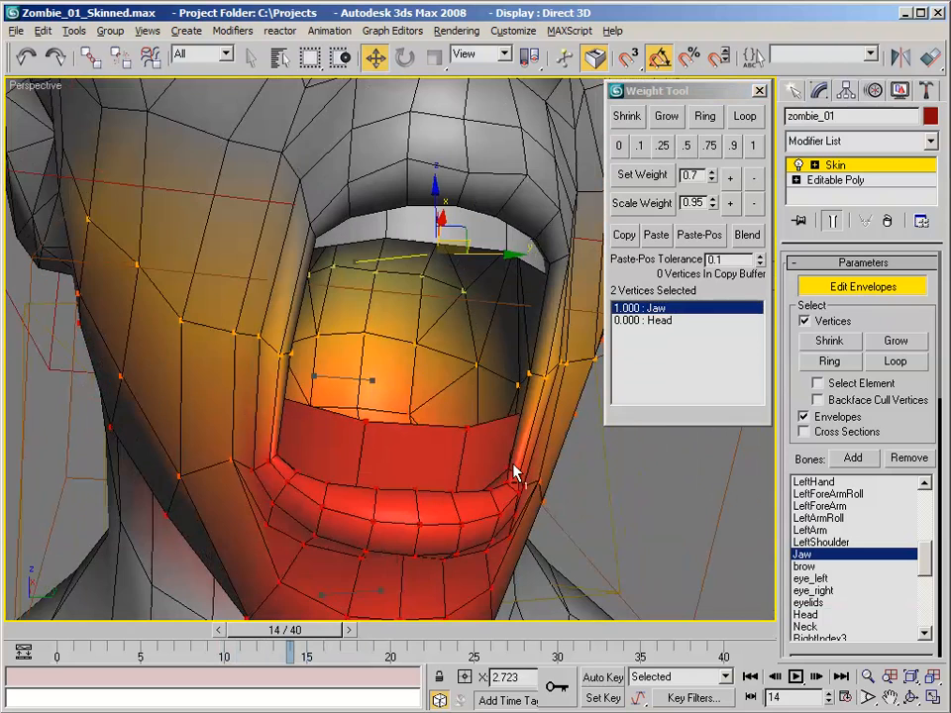
left_click(278, 457, "ctrl")
mouse_move(277, 457)
middle_mouse_down("alt")
mouse_move(258, 450)
mouse_move(174, 494)
mouse_move(291, 464)
middle_mouse_up("alt")
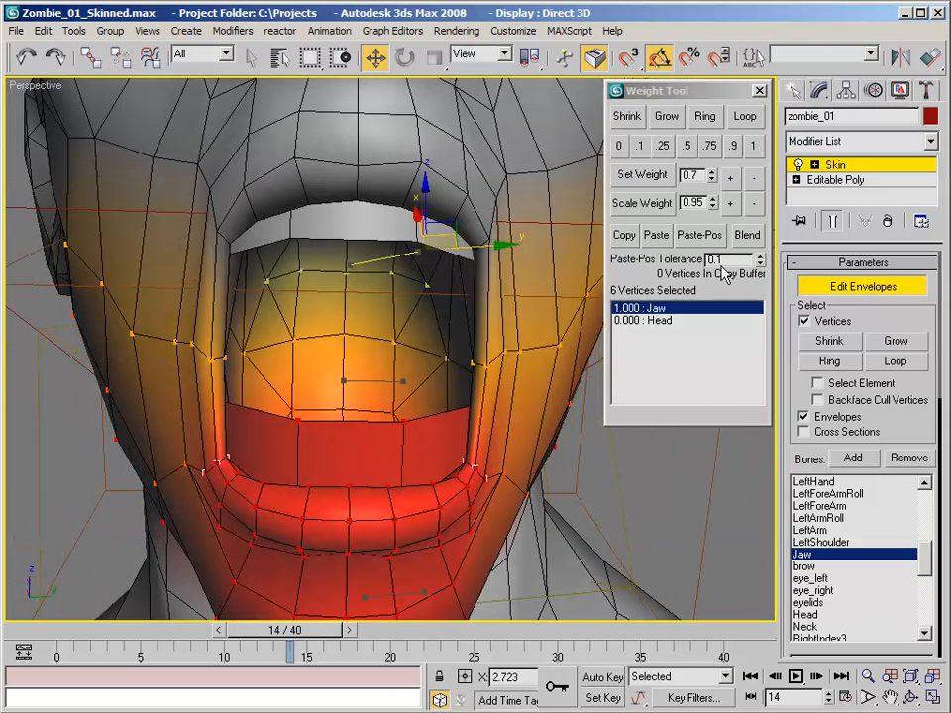
left_click(662, 321)
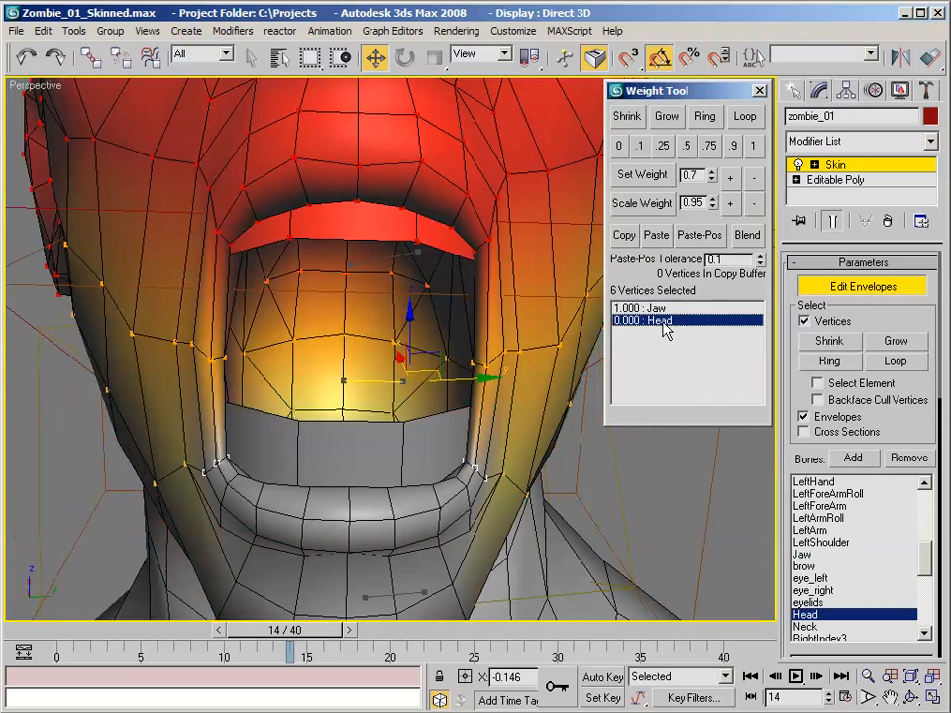
left_click(669, 149)
- Select the vertices at both corners of the lower lip and set their Head weight to 0.1
middle_click_drag(535, 208, 524, 382, "alt")
left_click(551, 459)
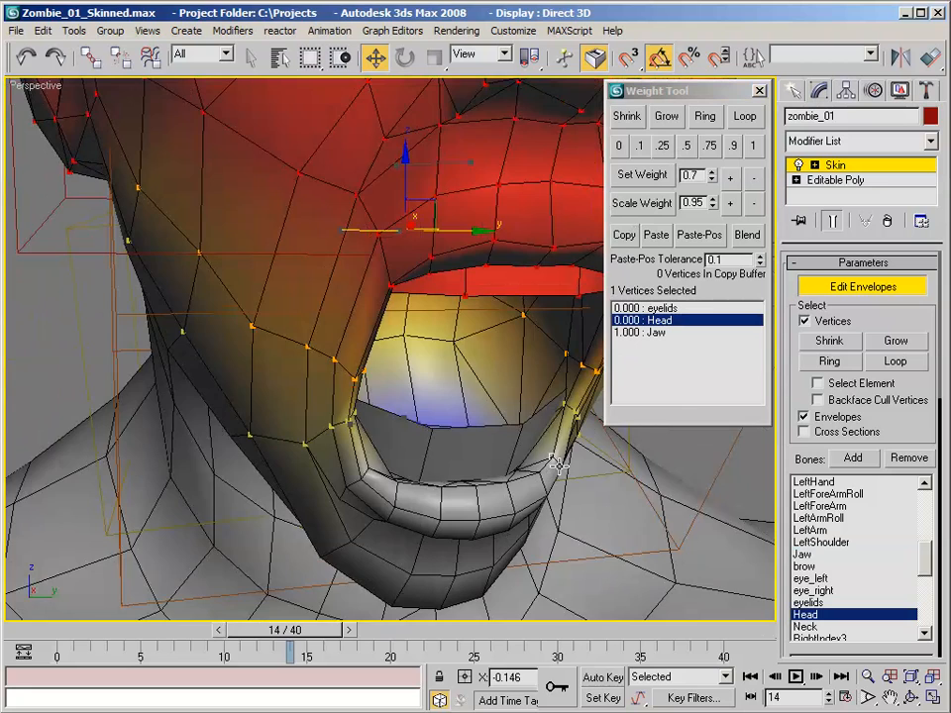
left_click(555, 462, "ctrl")
middle_click_drag(555, 461, 282, 429, "alt")
left_click(388, 404, "ctrl")
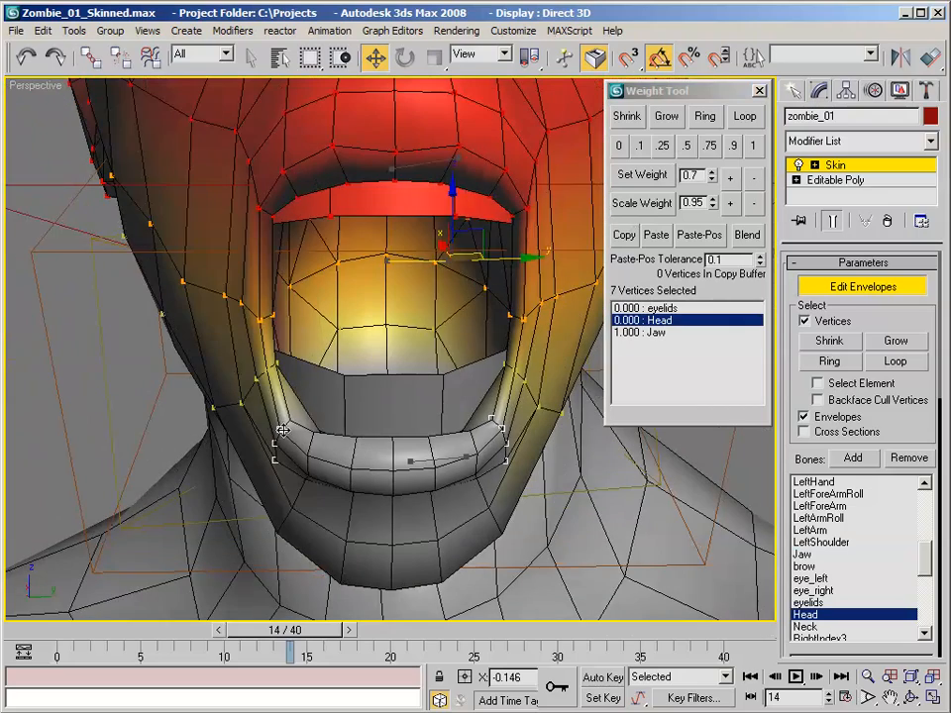
left_click(640, 145)
- Select five vertices running from each upper lip corner into the cheek and set their Jaw weight to 0.25
middle_click_drag(565, 193, 457, 270, "alt")
left_click(457, 269)
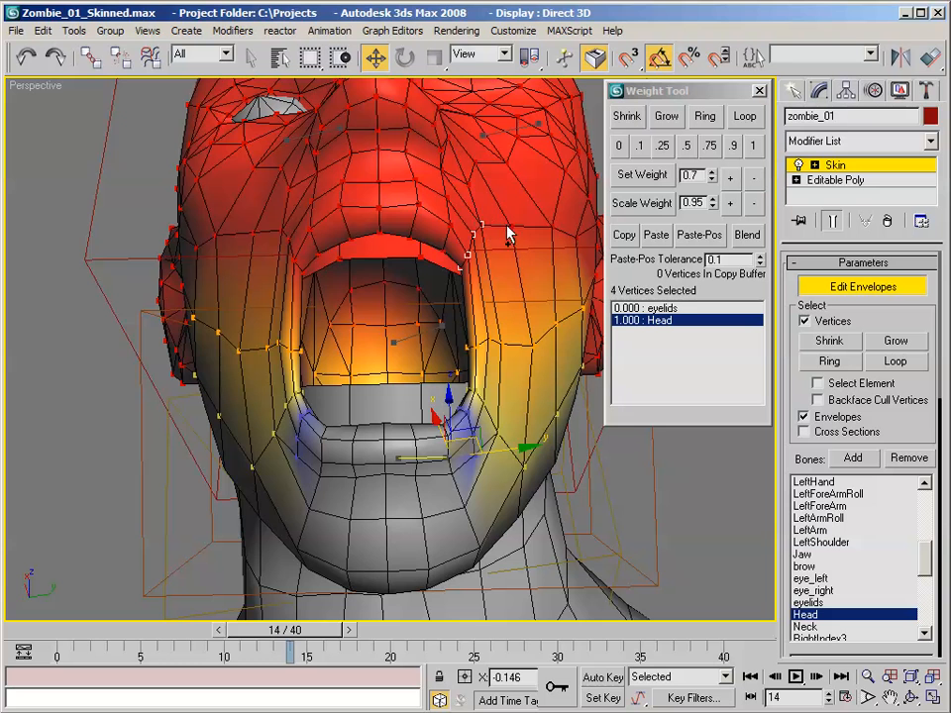
middle_click_drag(509, 209, 388, 264, "alt")
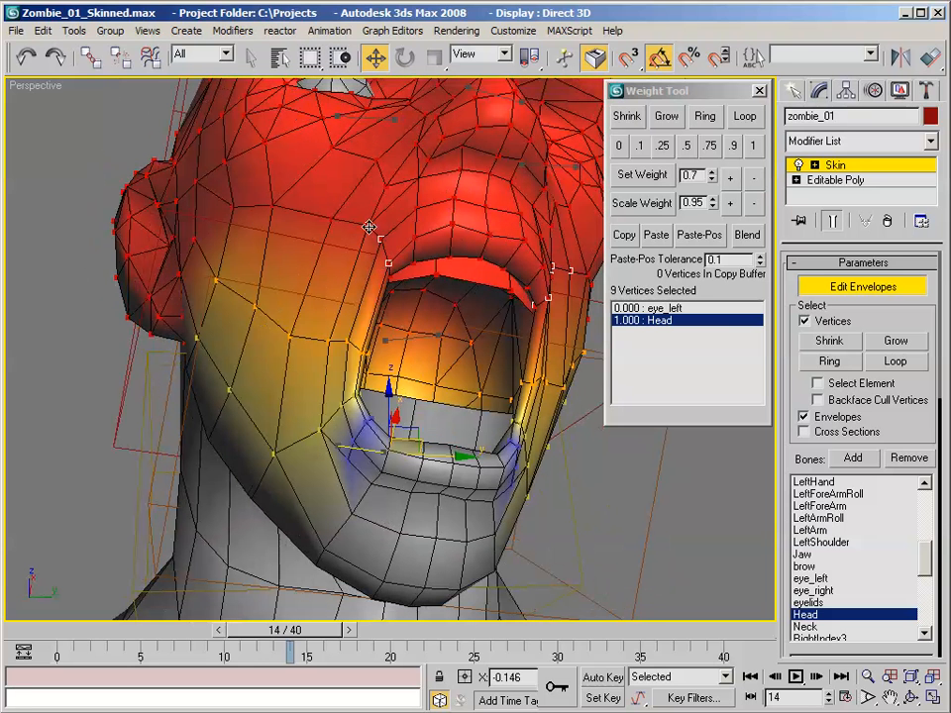
left_click(332, 220, "ctrl")
middle_click_drag(332, 220, 433, 243, "alt")
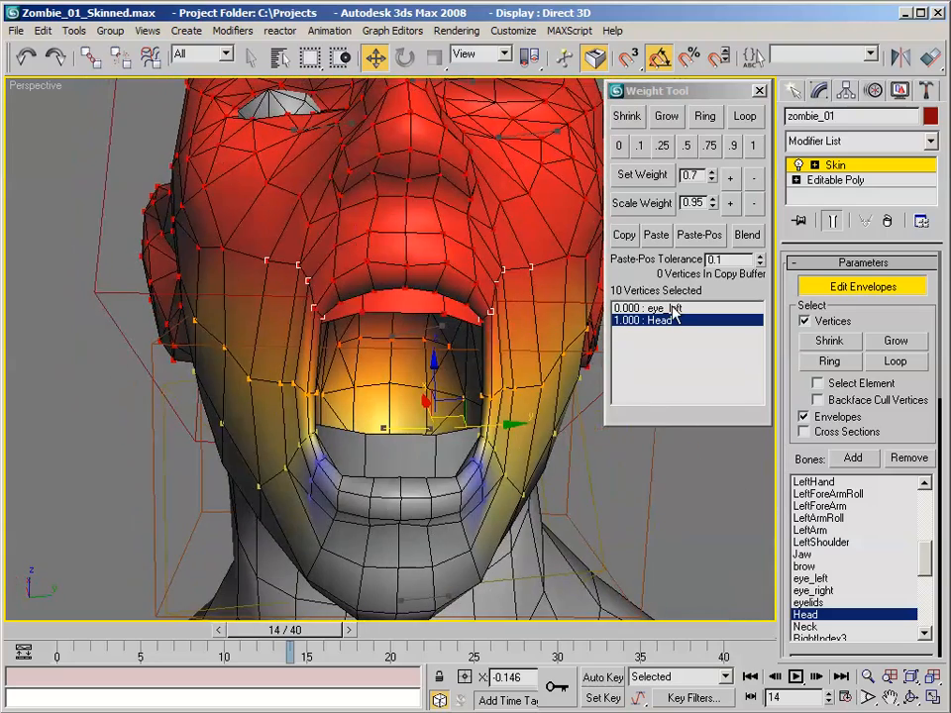
scroll(896, 579, "down", 3)
scroll(849, 548, "up", 2)
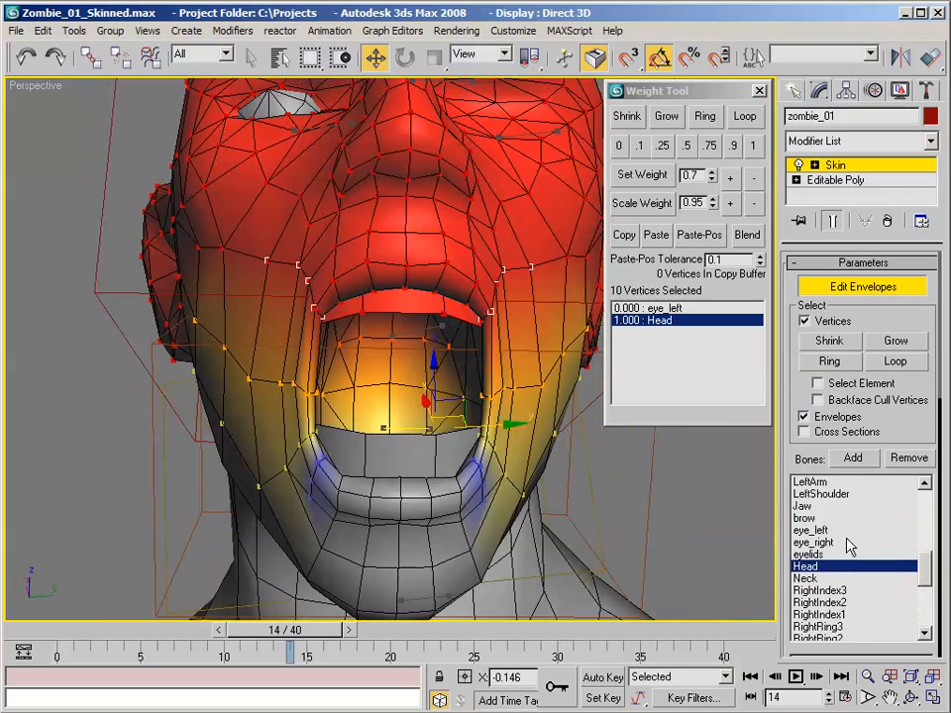
left_click(821, 508)
middle_click_drag(466, 297, 492, 299, "alt")
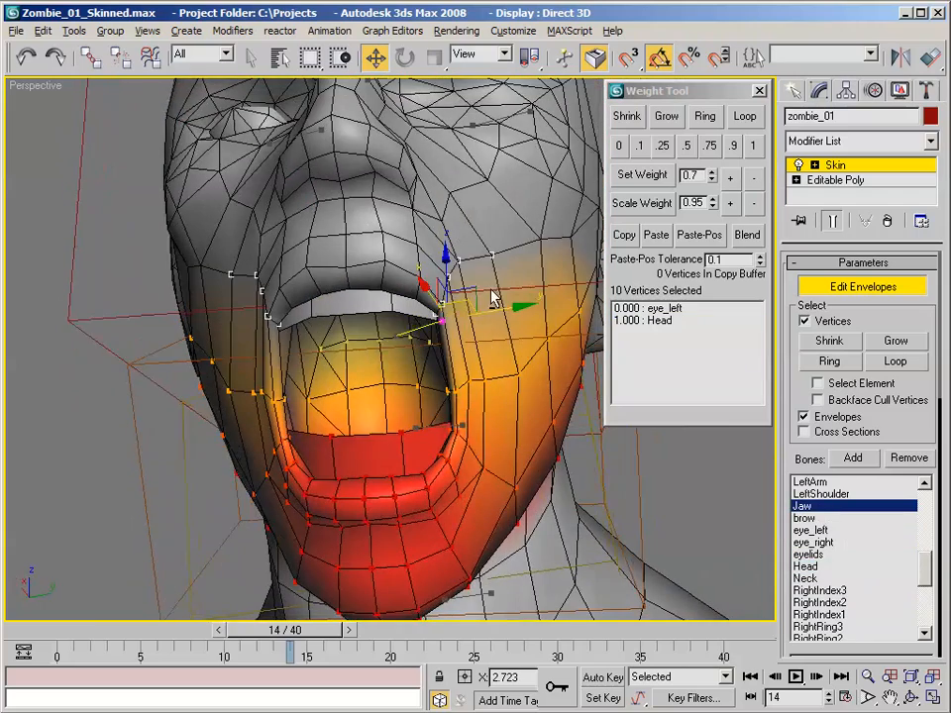
left_click(663, 144)
- Lower the Jaw weight of the ten selected mouth-corner vertices to 0.15
middle_click_drag(574, 194, 500, 202, "alt")
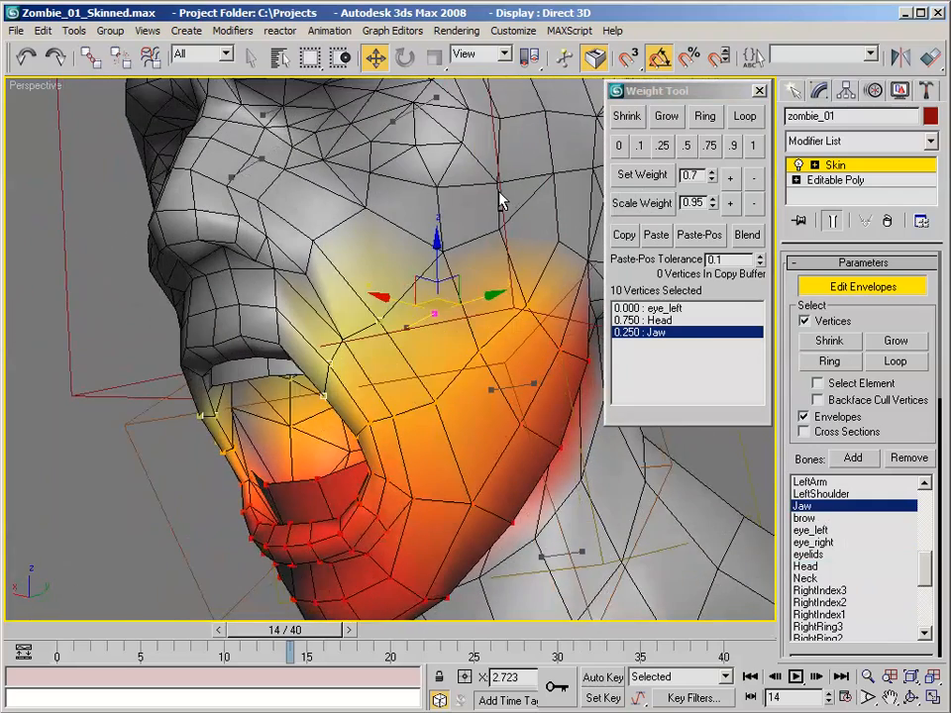
left_click(755, 179)
left_click(755, 180)
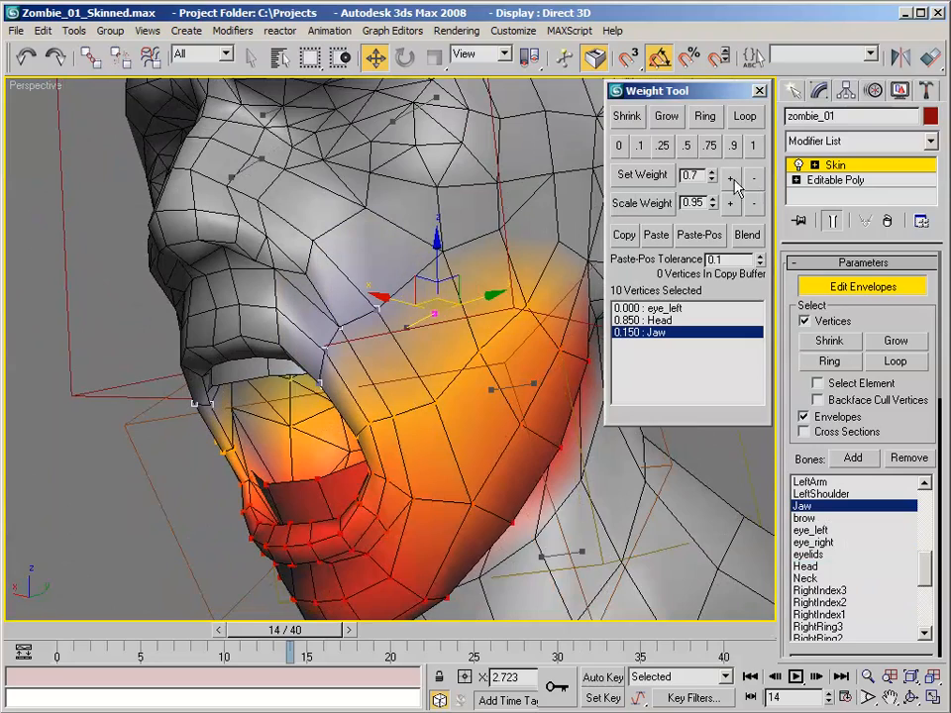
- Select two upper-lip vertices on each side of the mouth and set their Jaw weight to 0.05
middle_click_drag(551, 184, 426, 182, "alt")
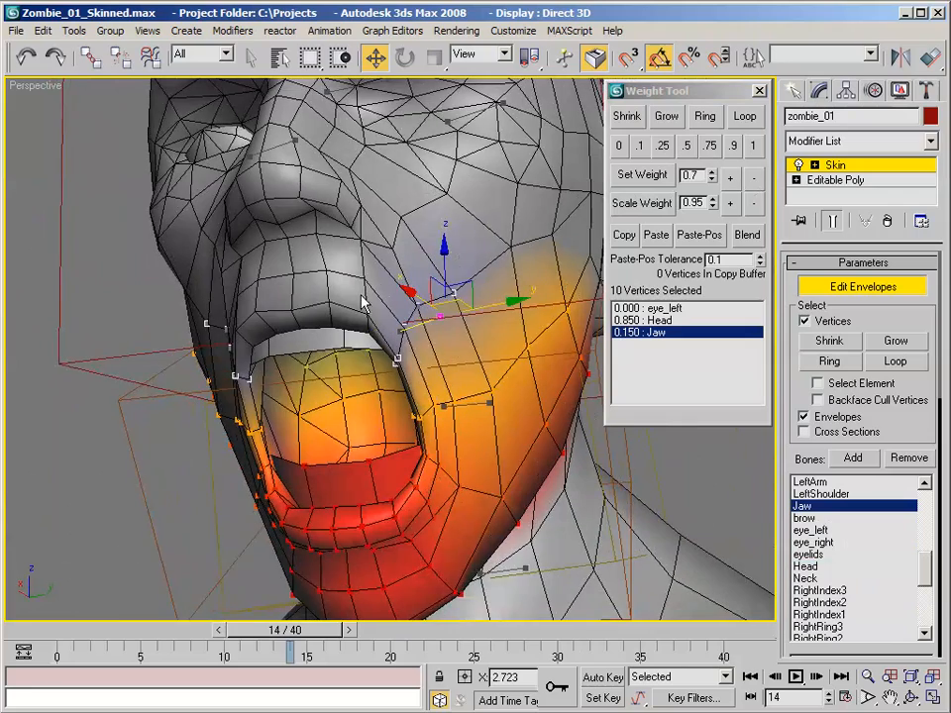
middle_click_drag(364, 304, 278, 208, "alt")
left_click(360, 257)
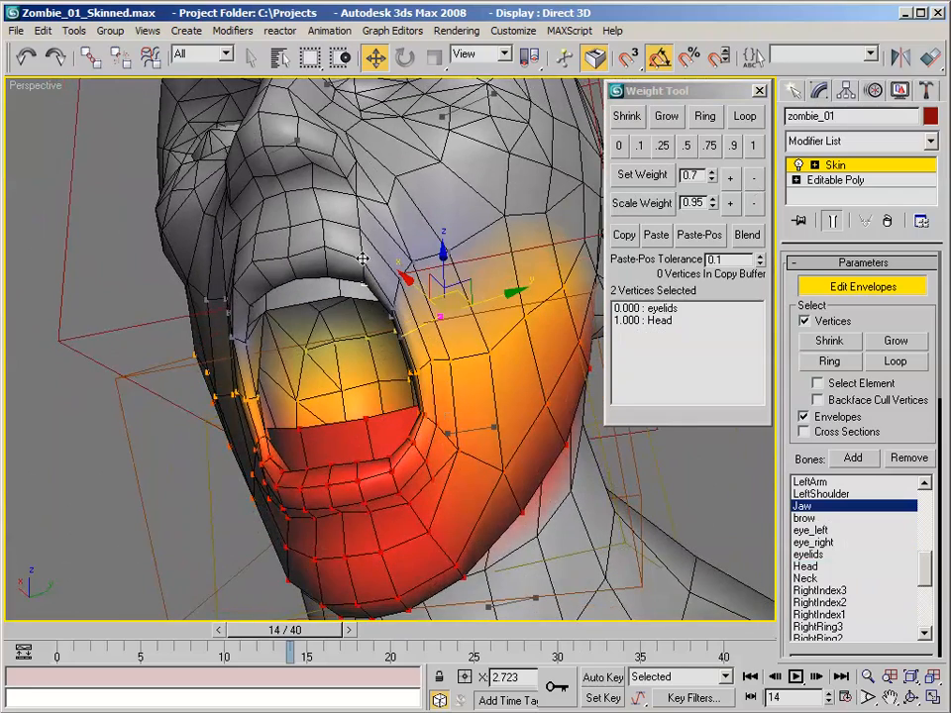
middle_click_drag(330, 246, 385, 250, "alt")
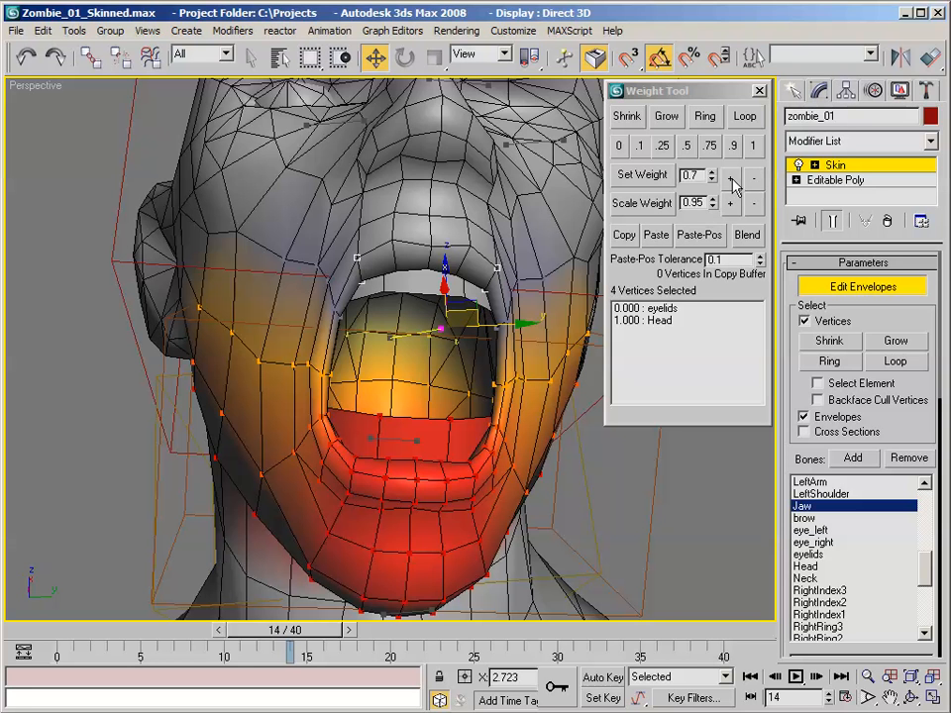
left_click(639, 153)
middle_click_drag(481, 109, 525, 186, "alt")
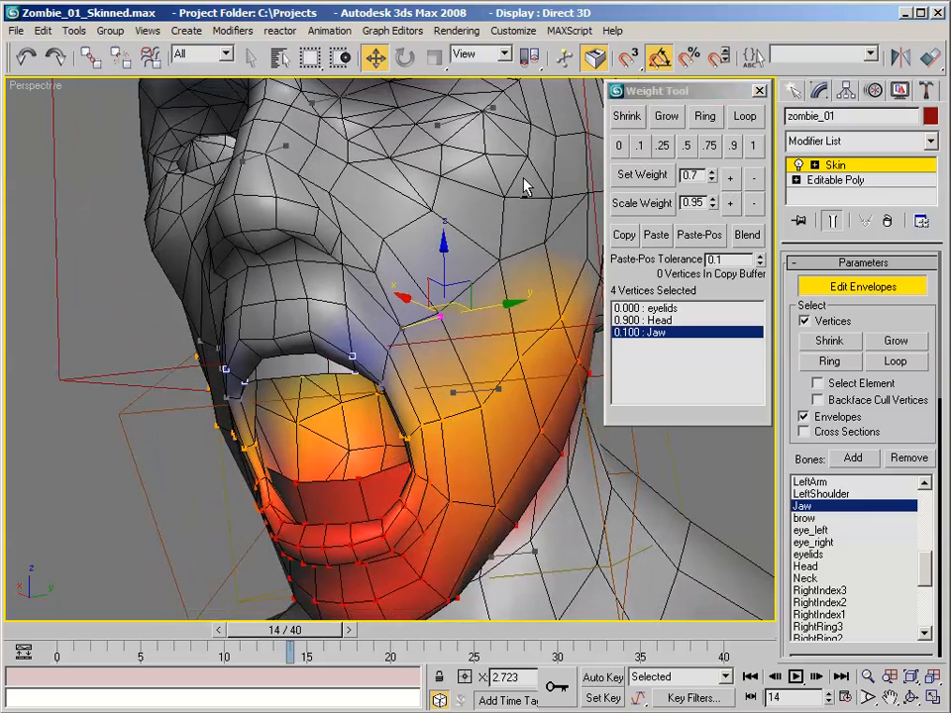
left_click(755, 179)
- Select one mid-cheek vertex on each side of the face and set their Jaw weight to 0.1
middle_click_drag(535, 144, 500, 144, "alt")
middle_click_drag(446, 151, 335, 152, "alt")
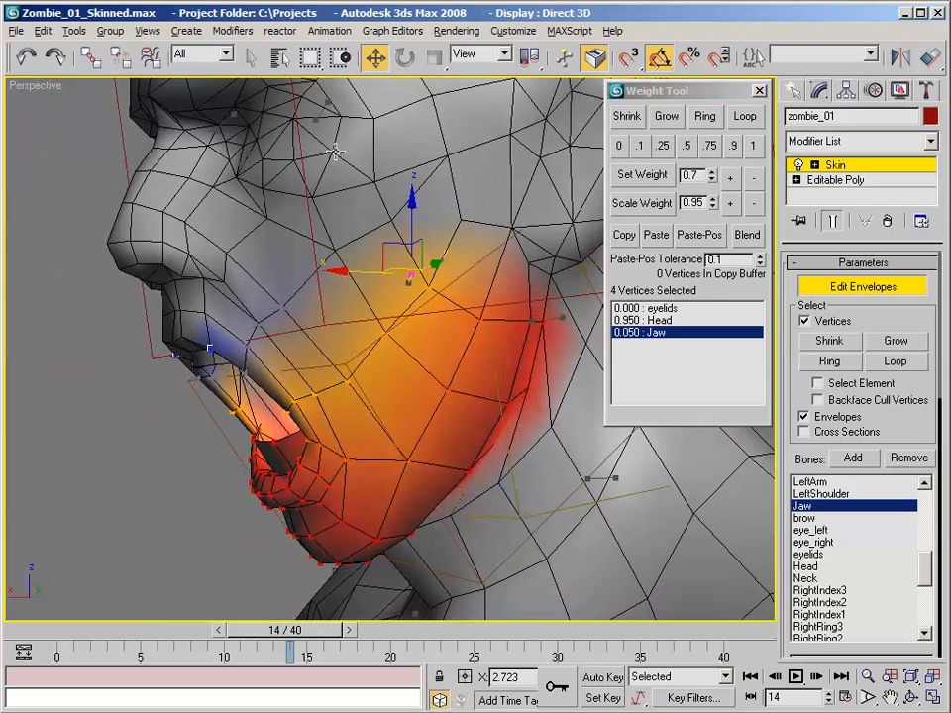
left_click(335, 249)
middle_click_drag(335, 249, 497, 246, "alt")
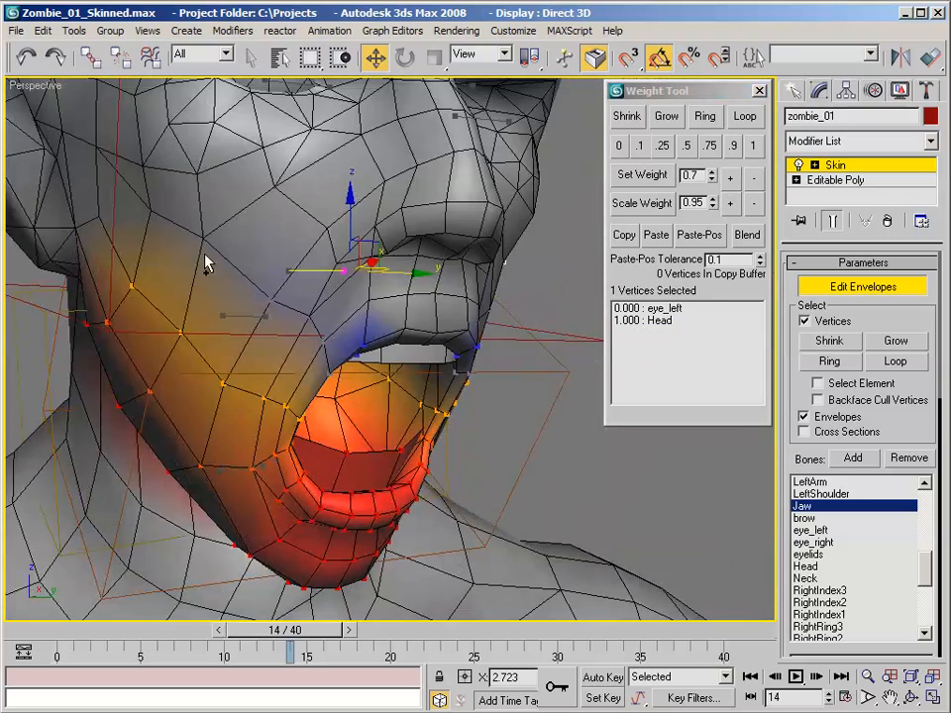
middle_click_drag(324, 257, 370, 222, "alt")
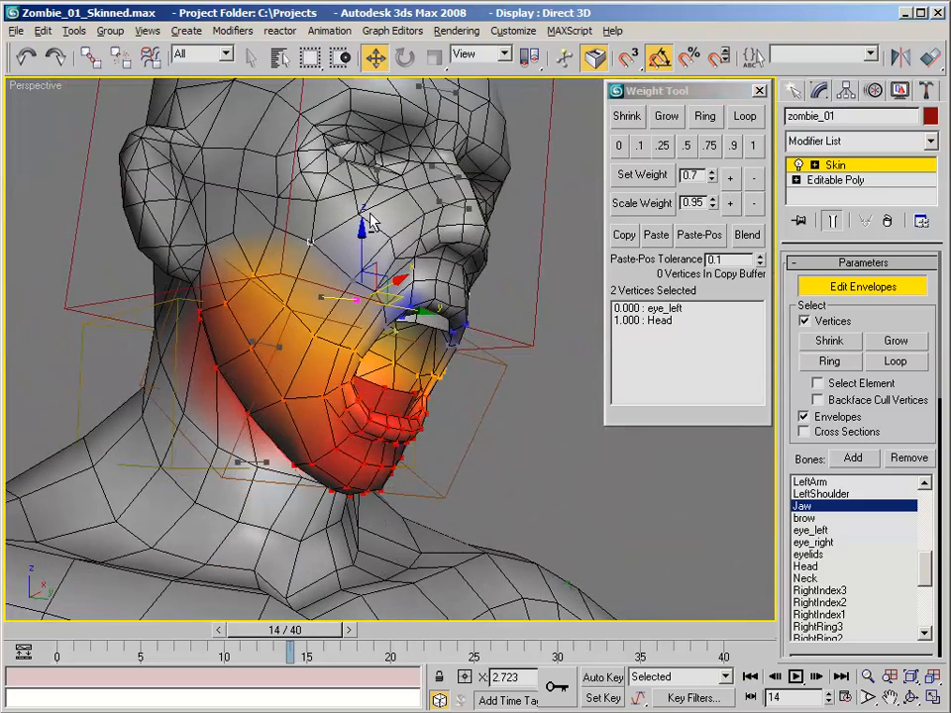
left_click(641, 148)
middle_click_drag(548, 152, 342, 176, "alt")
scroll(351, 186, "up", 3)
left_click(442, 276)
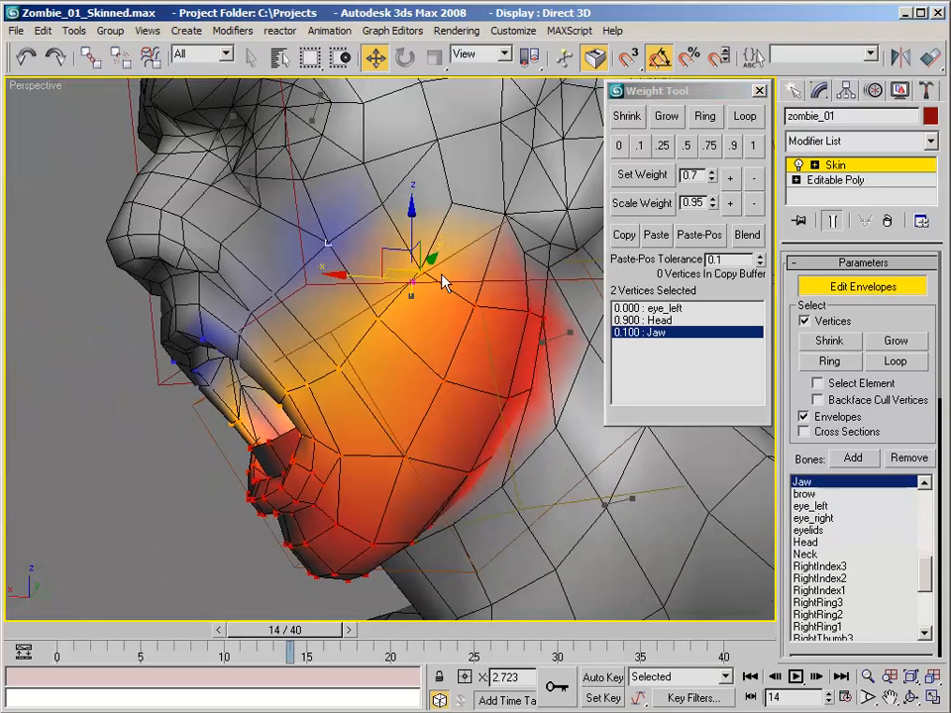
scroll(443, 285, "down", 2)
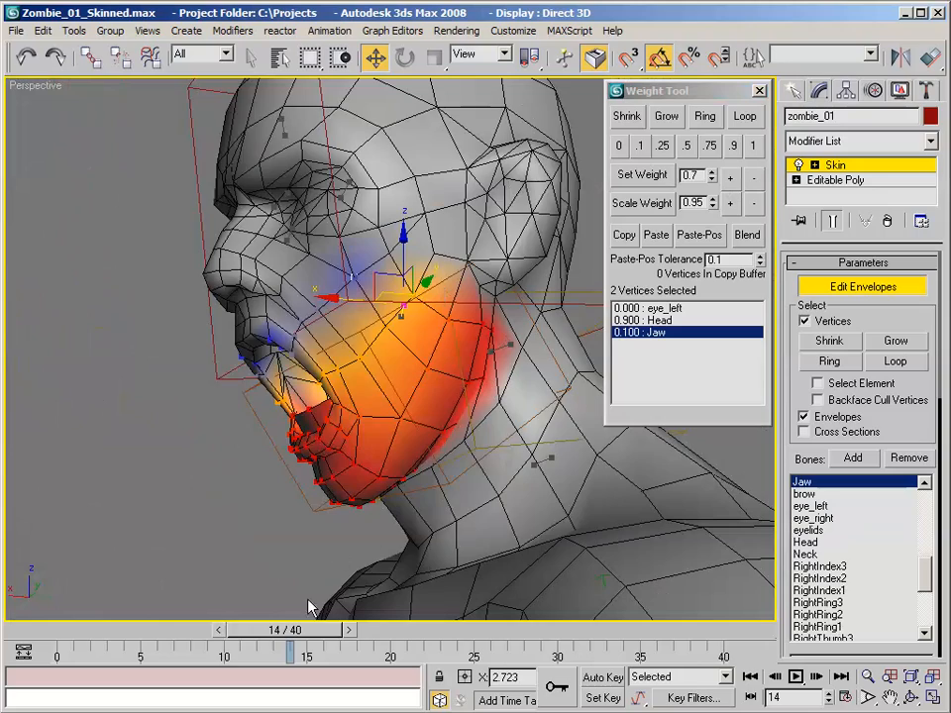
- Return to frame 0, select the nine vertices where the underside of the jaw meets the neck, and set their Head weight to 0.5
left_click_drag(314, 637, 96, 595)
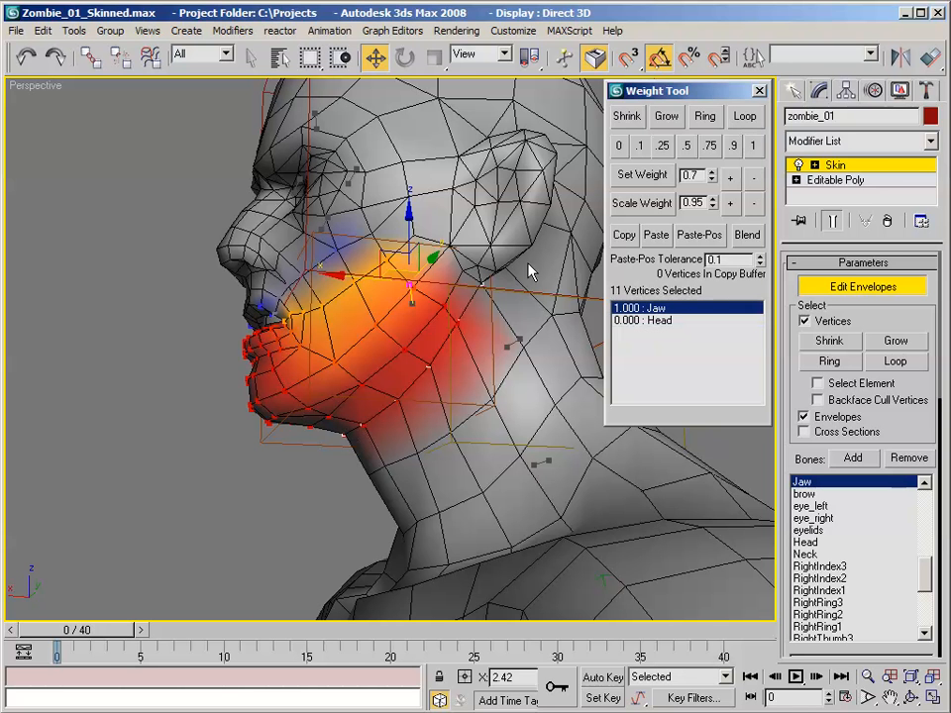
middle_click_drag(480, 284, 466, 317, "alt")
middle_click_drag(310, 327, 236, 231, "alt")
left_click(654, 322)
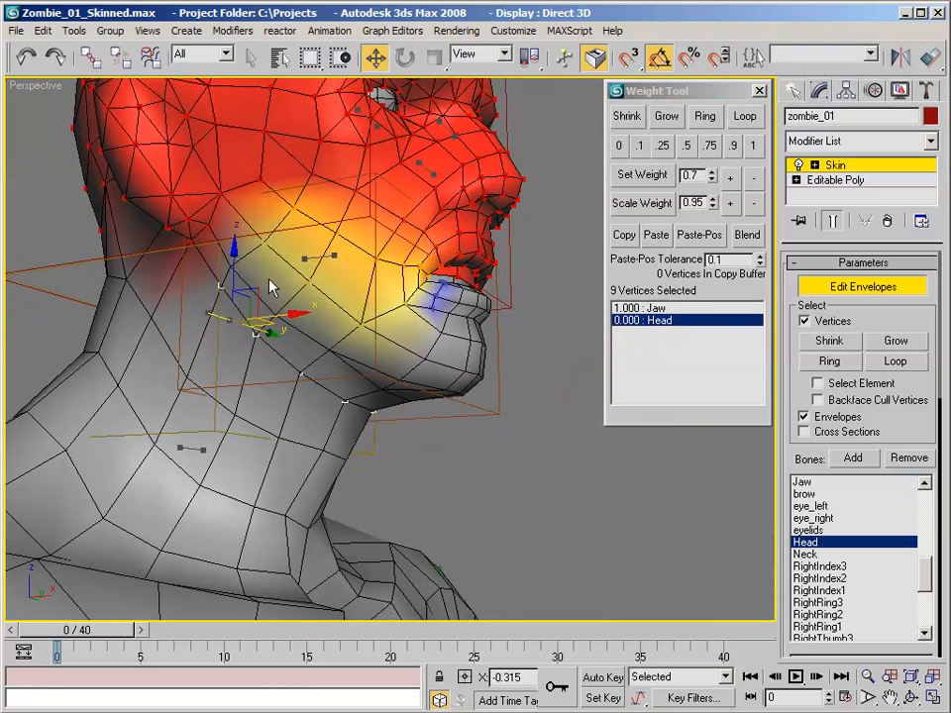
left_click(688, 148)
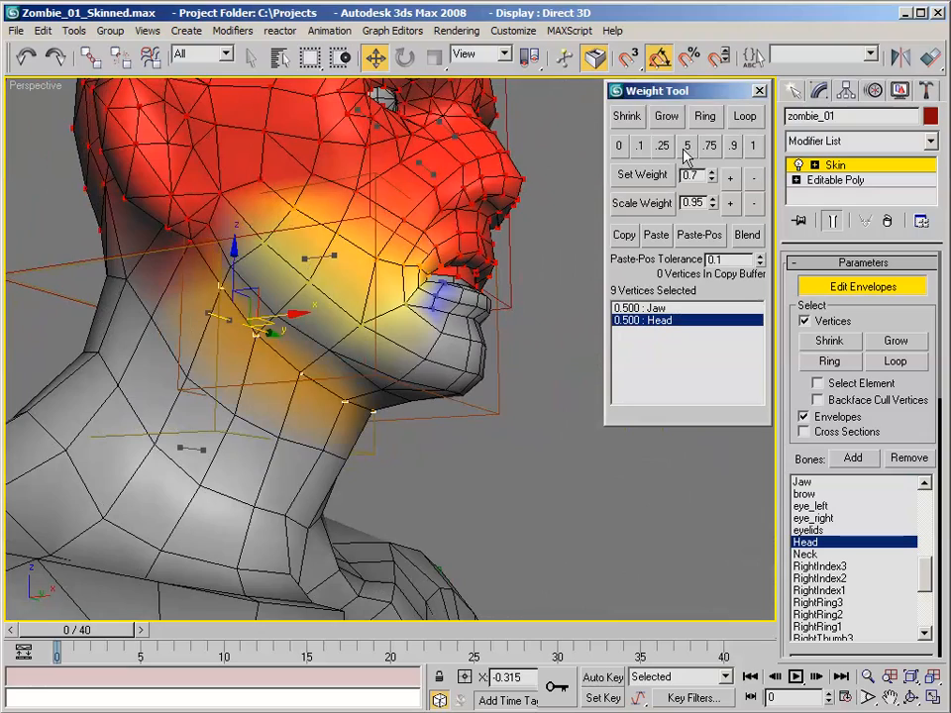
- Scrub to frame 10 and give the nine selected under-jaw vertices a Neck weight of 0.25
middle_click_drag(574, 164, 248, 198, "alt")
left_click_drag(79, 637, 224, 637)
middle_click_drag(254, 537, 131, 531, "alt")
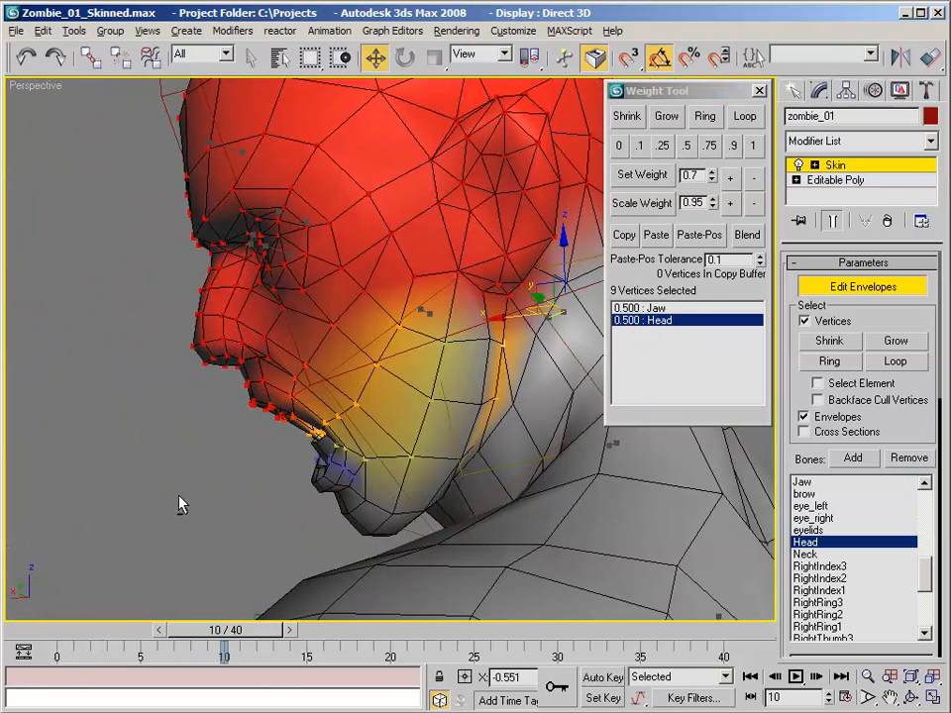
left_click(828, 555)
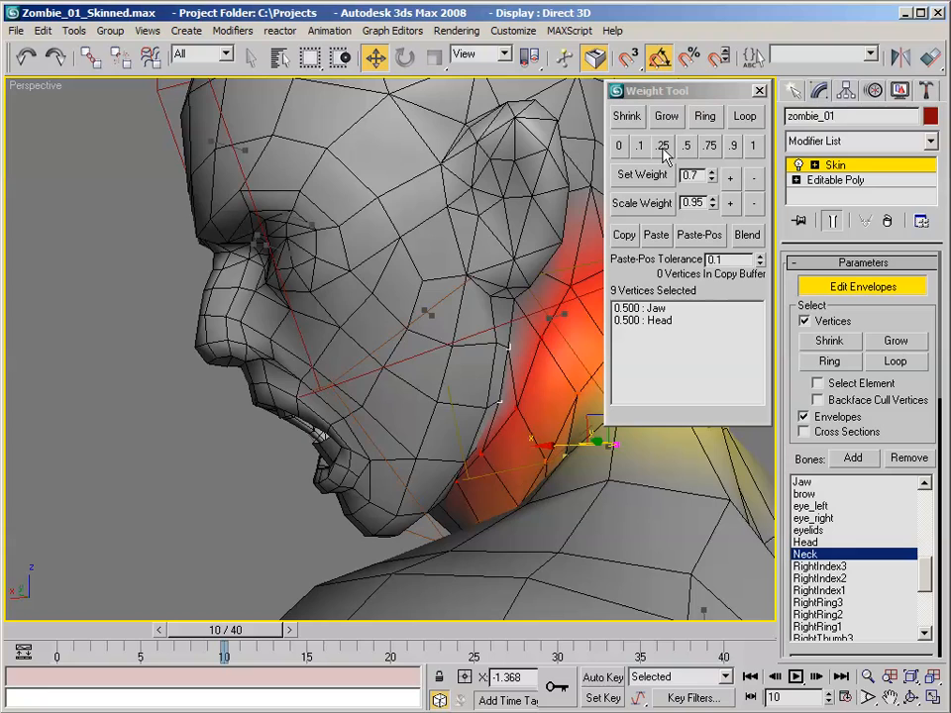
left_click(664, 147)
- Scrub to frame 7 and set the Jaw weight of the nine under-jaw vertices to 0.5
middle_click_drag(535, 208, 730, 277, "alt")
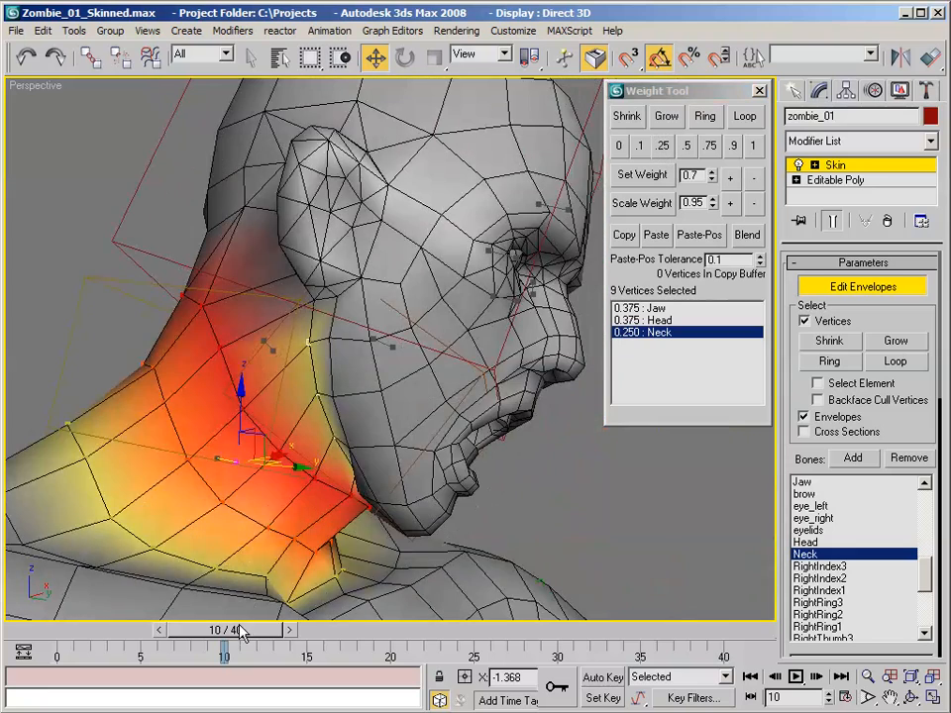
left_click_drag(241, 632, 205, 616)
key("w")
left_click(654, 309)
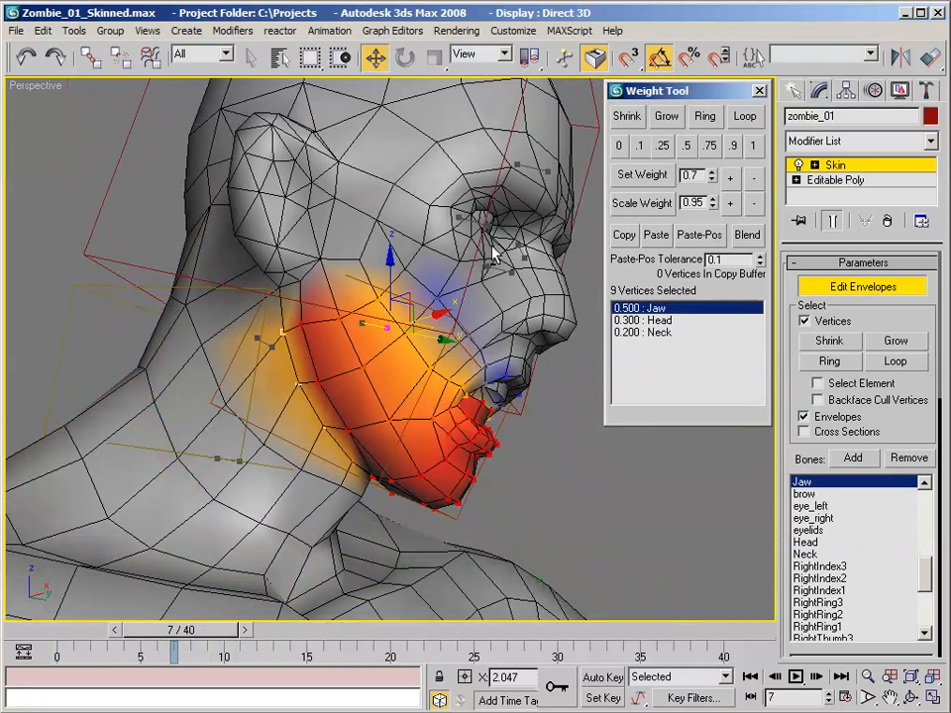
- Select the row of seven vertices across the front of the neck below the jaw and set their Jaw weight to 0.25
middle_click_drag(492, 244, 471, 230, "alt")
middle_click_drag(404, 446, 330, 455, "alt")
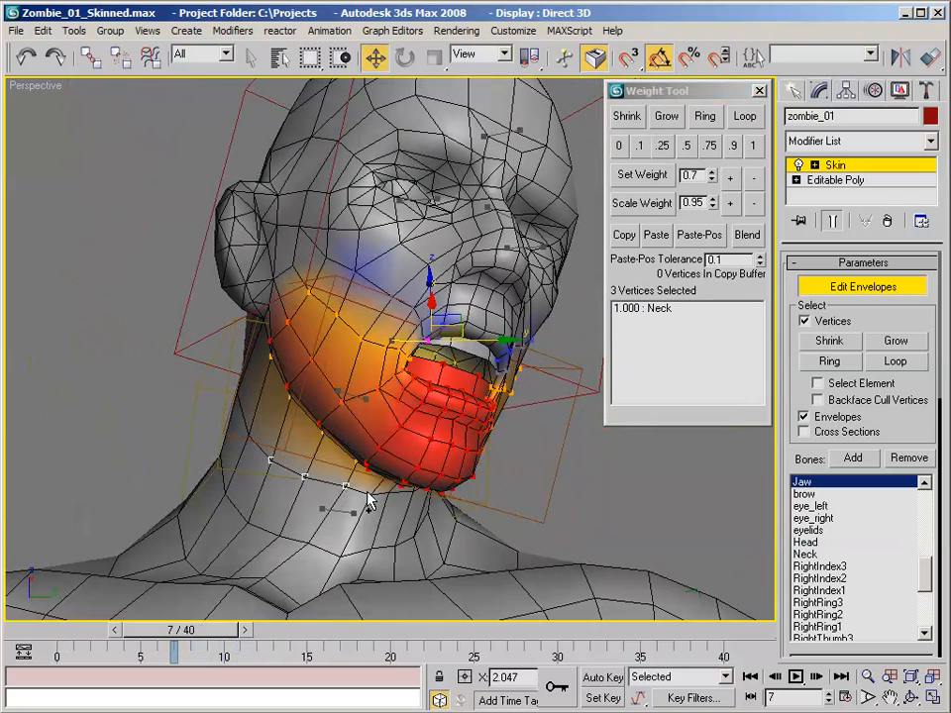
middle_click_drag(386, 492, 568, 412, "alt")
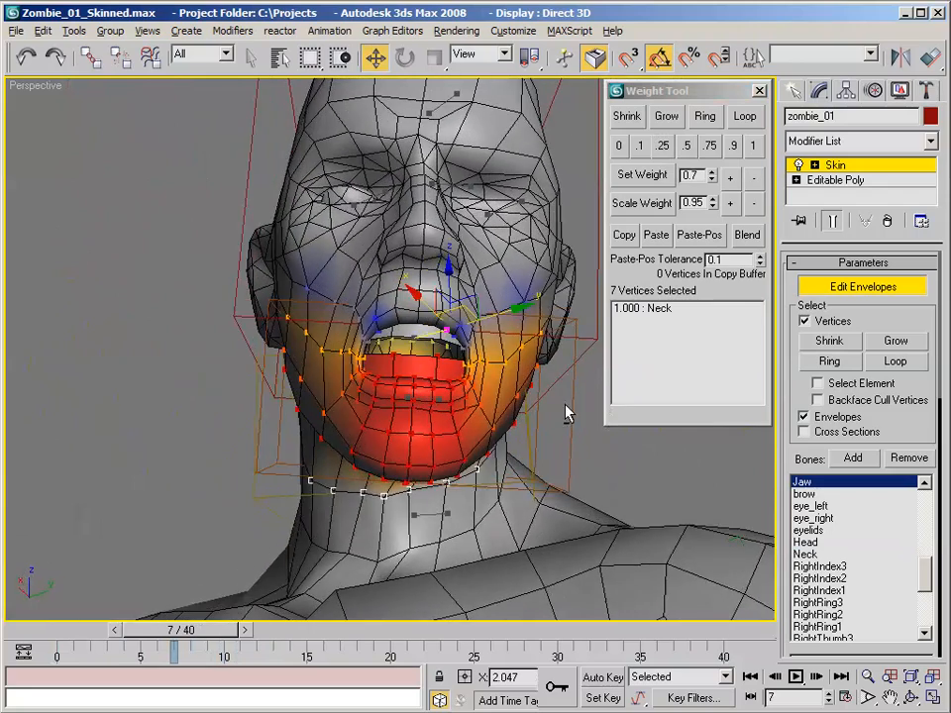
middle_click_drag(461, 370, 608, 379, "alt")
left_click(662, 146)
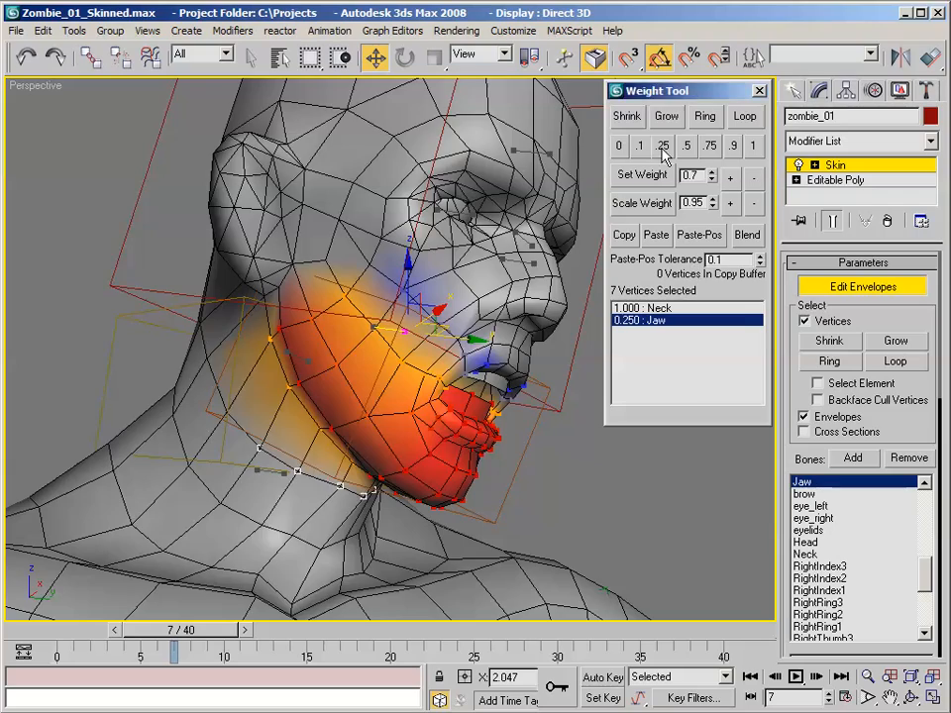
- Select one vertex on each side of the neck behind that row and set their Jaw weight to 0.1
middle_click_drag(610, 260, 362, 312, "alt")
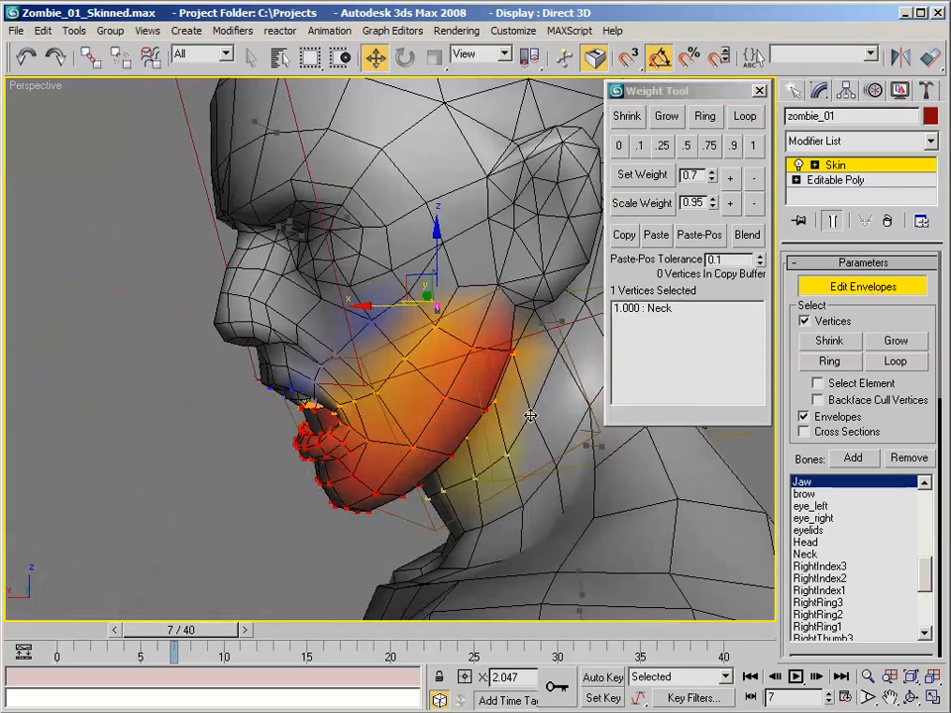
middle_click_drag(531, 417, 258, 406, "alt")
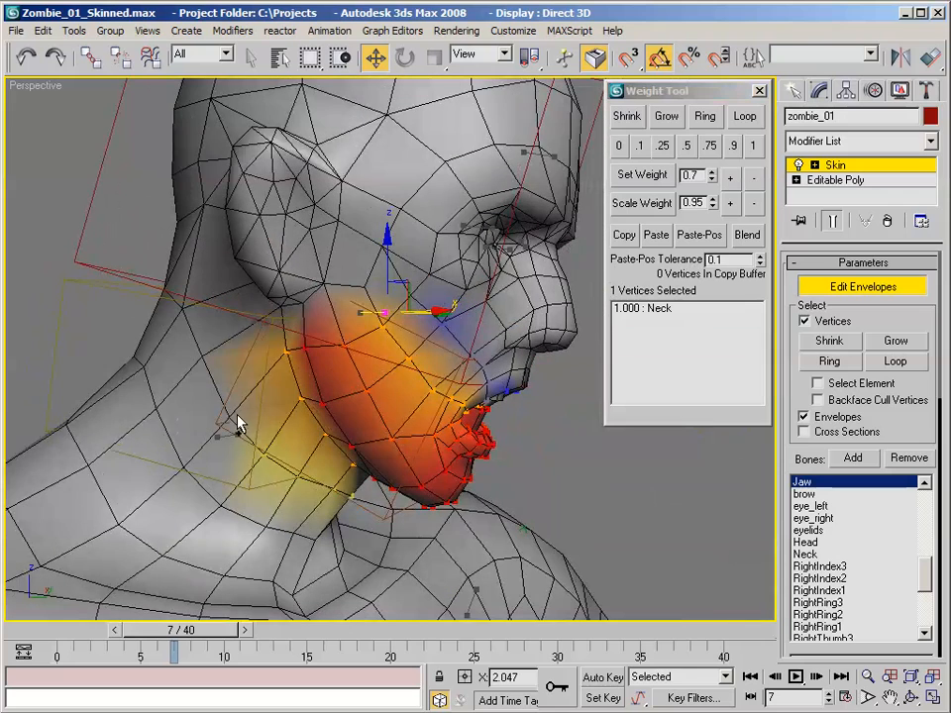
left_click(646, 145)
middle_click_drag(337, 366, 285, 428, "alt")
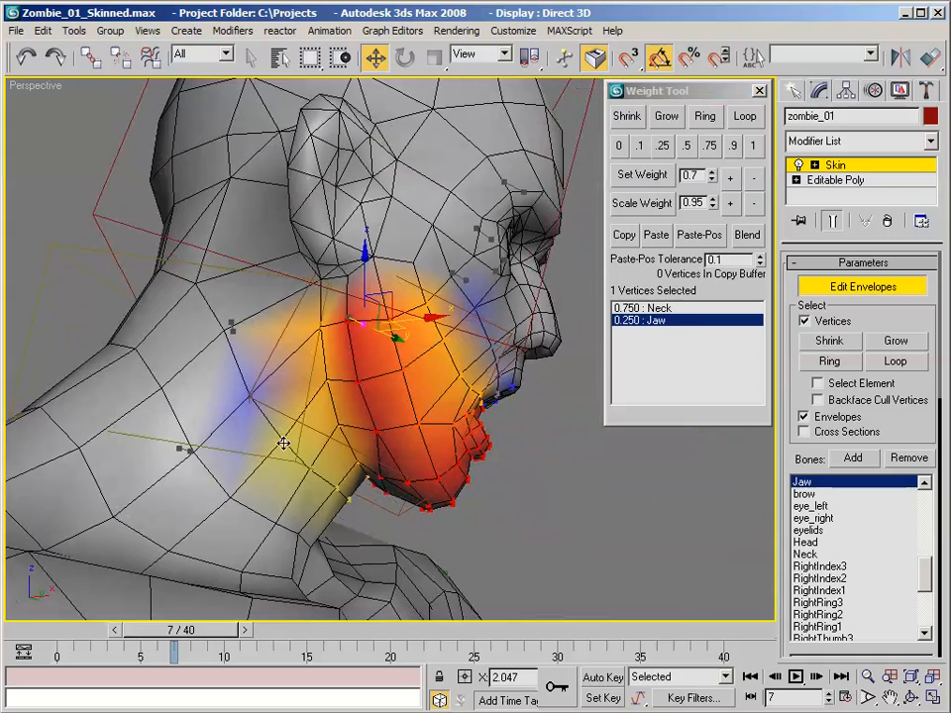
- Scrub the animation to frame 19 and back to frame 0 to check the jaw and neck deformation
middle_click_drag(597, 363, 309, 383, "alt")
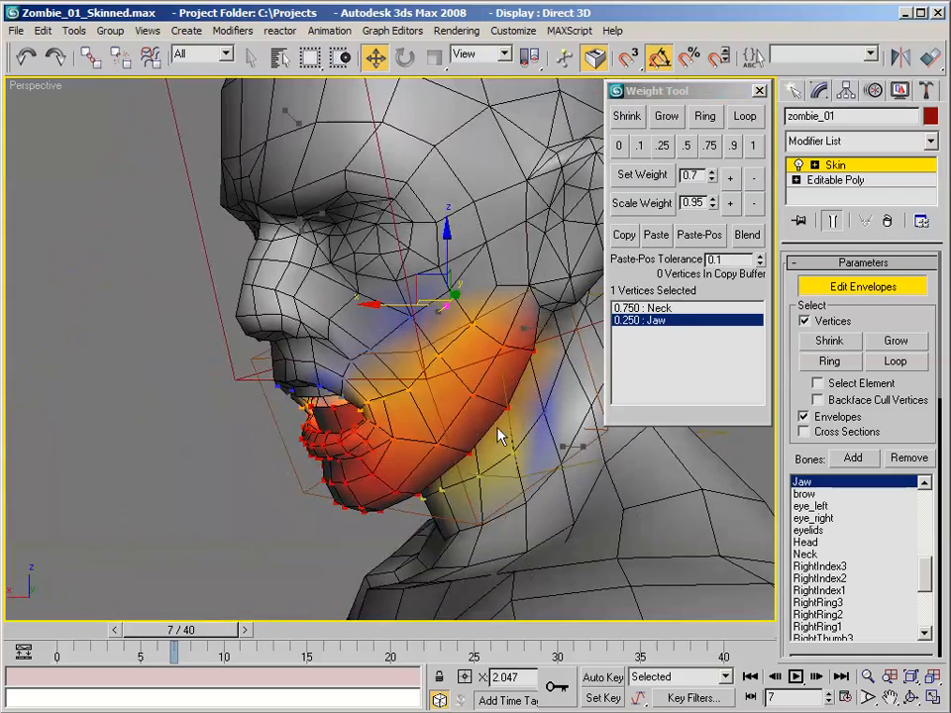
left_click_drag(208, 630, 395, 601)
key("w")
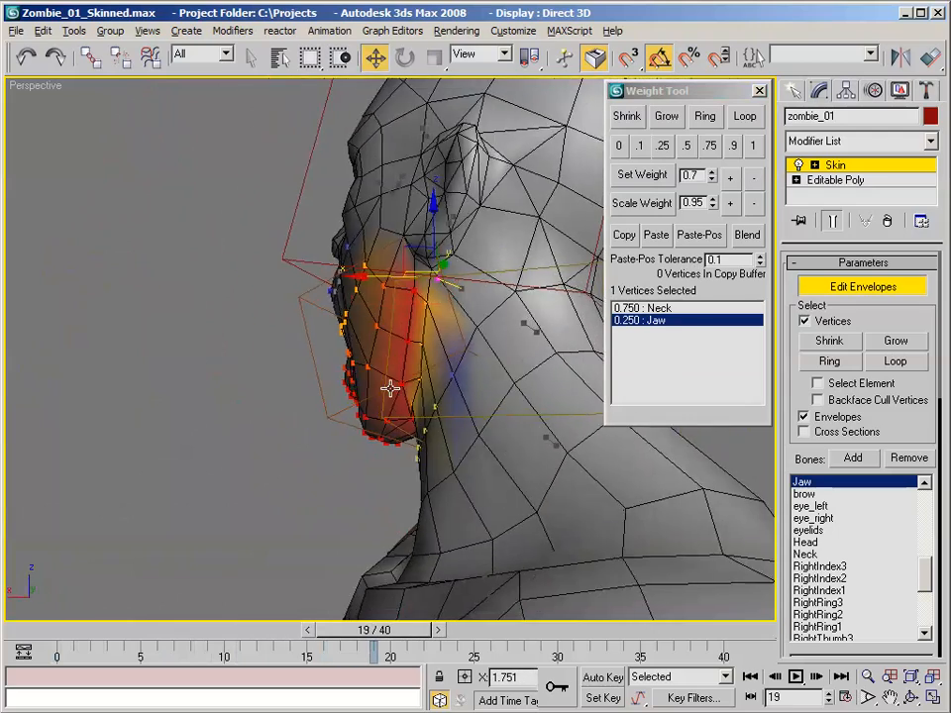
middle_click_drag(389, 393, 451, 248, "alt")
scroll(546, 235, "up", 3)
left_click_drag(372, 640, 44, 611)
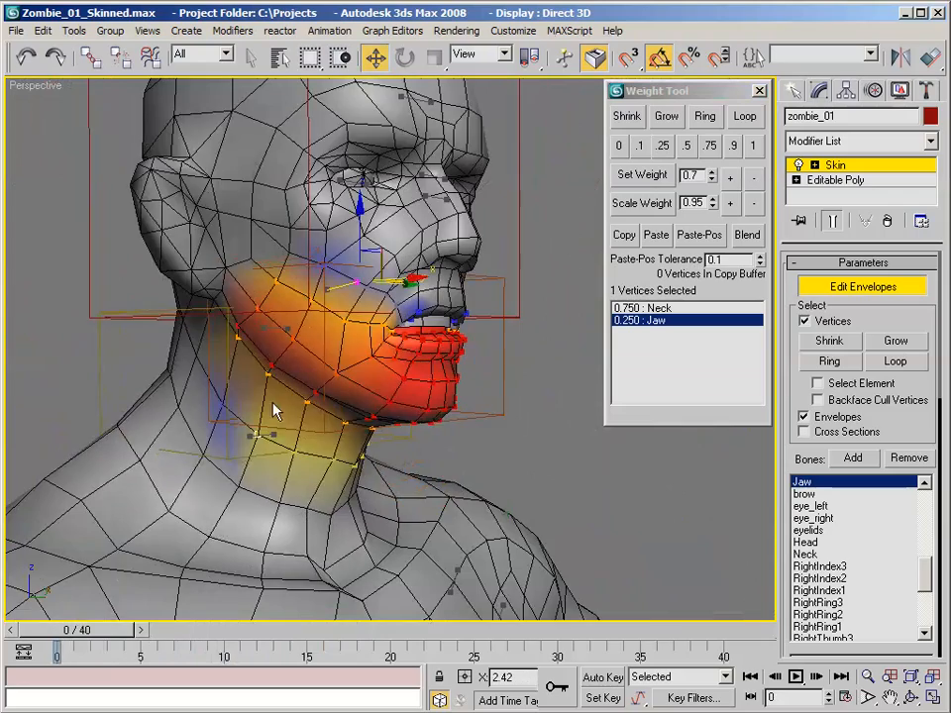
- Turn off Edit Envelopes for the zombie's Skin modifier
middle_click_drag(276, 411, 148, 387, "alt")
scroll(775, 299, "down", 4)
left_click(876, 286)
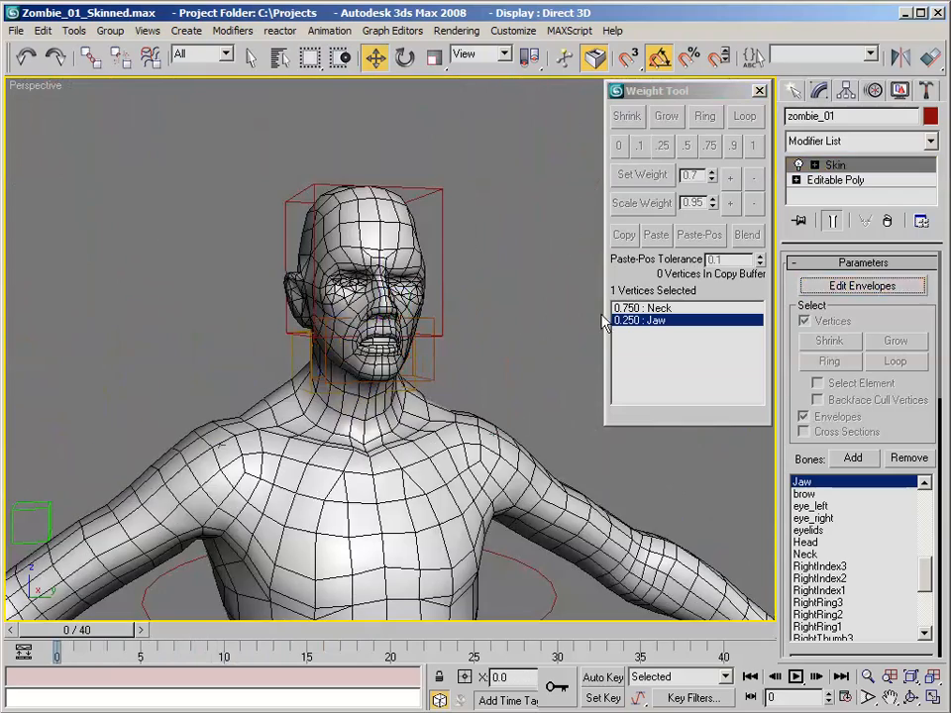
- Deselect the zombie mesh, bring the full figure into view and save the scene
left_click(546, 346)
scroll(595, 193, "down", 4)
scroll(555, 274, "down", 3)
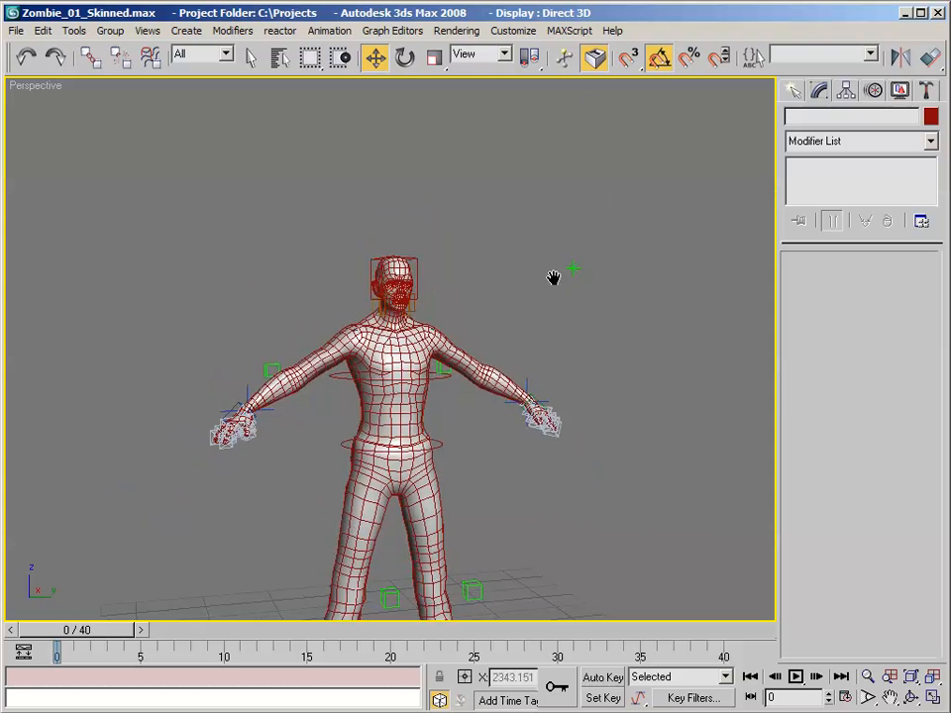
middle_click_drag(556, 274, 559, 206, "alt")
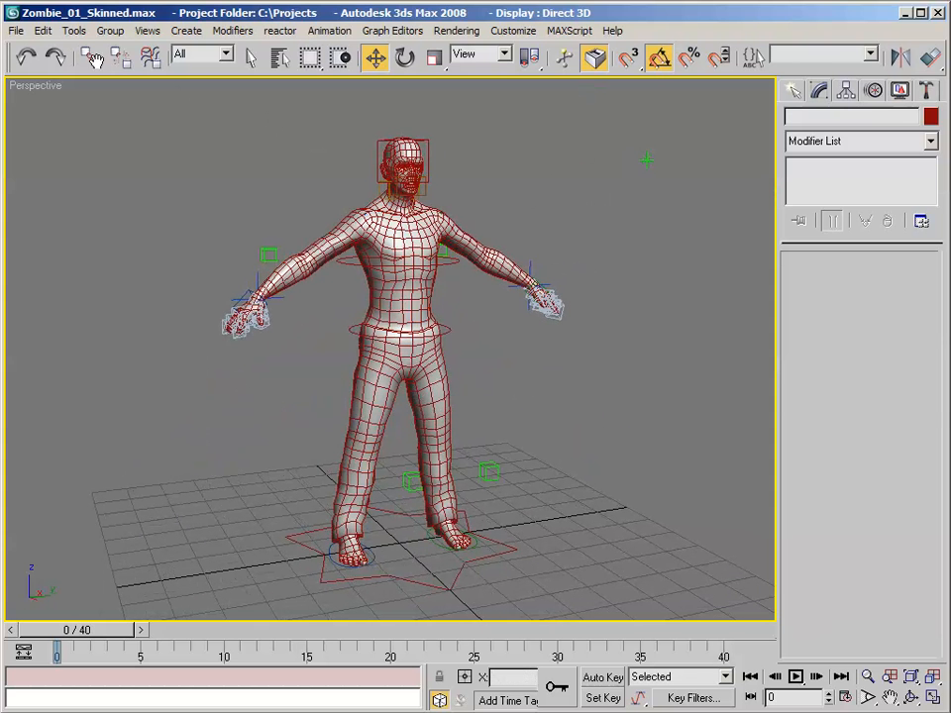
left_click(17, 30)
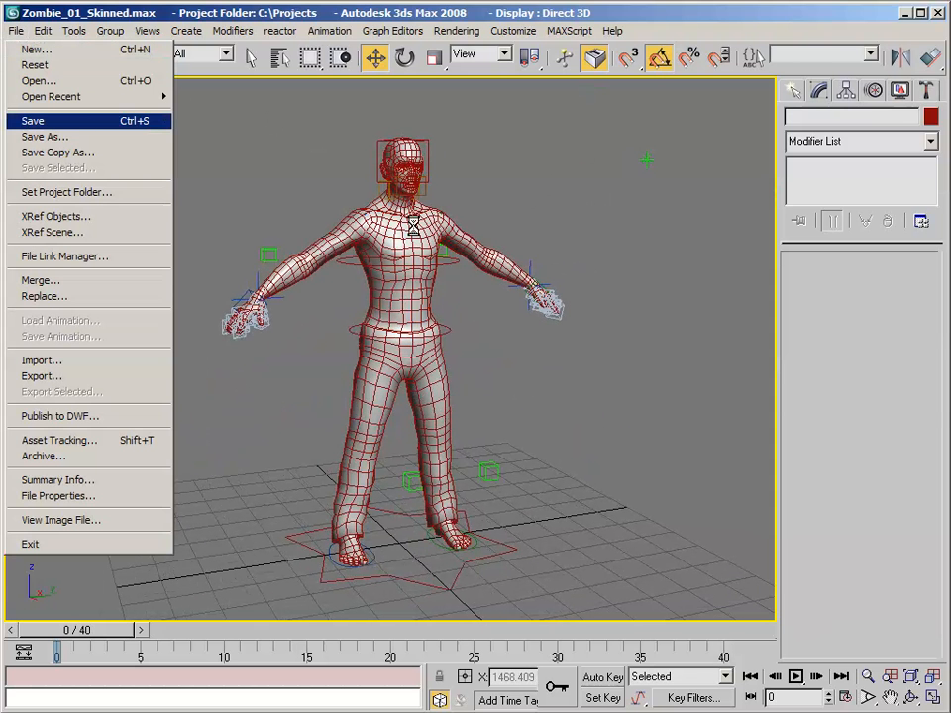
- Select the left foot control and scrub to frame 10 to check the bent leg's deformation
middle_click_drag(551, 220, 441, 219, "alt")
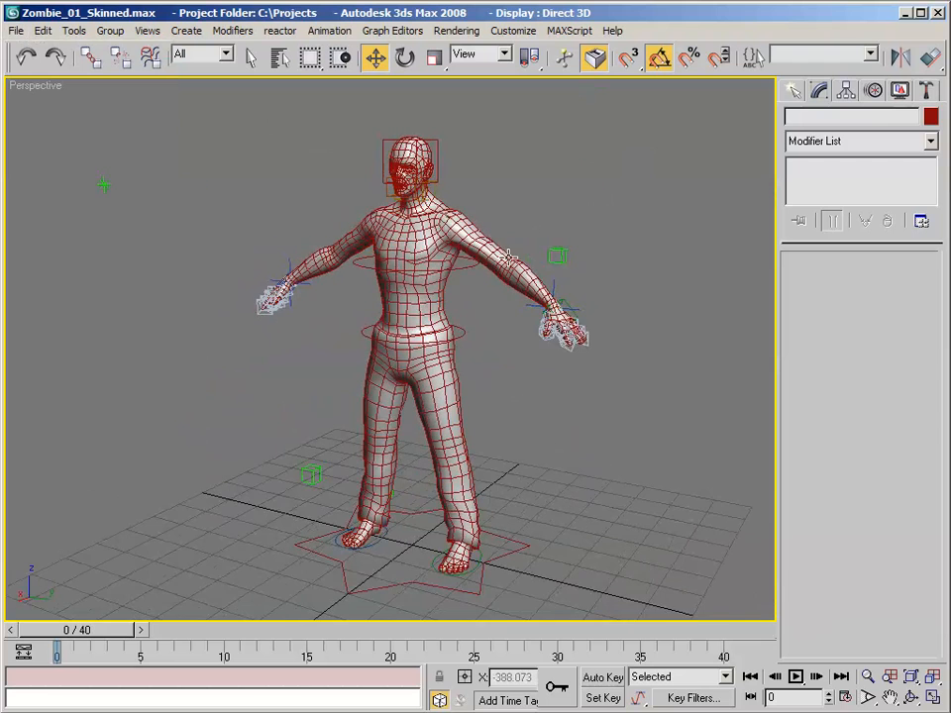
middle_click_drag(509, 255, 462, 434)
left_click(447, 541)
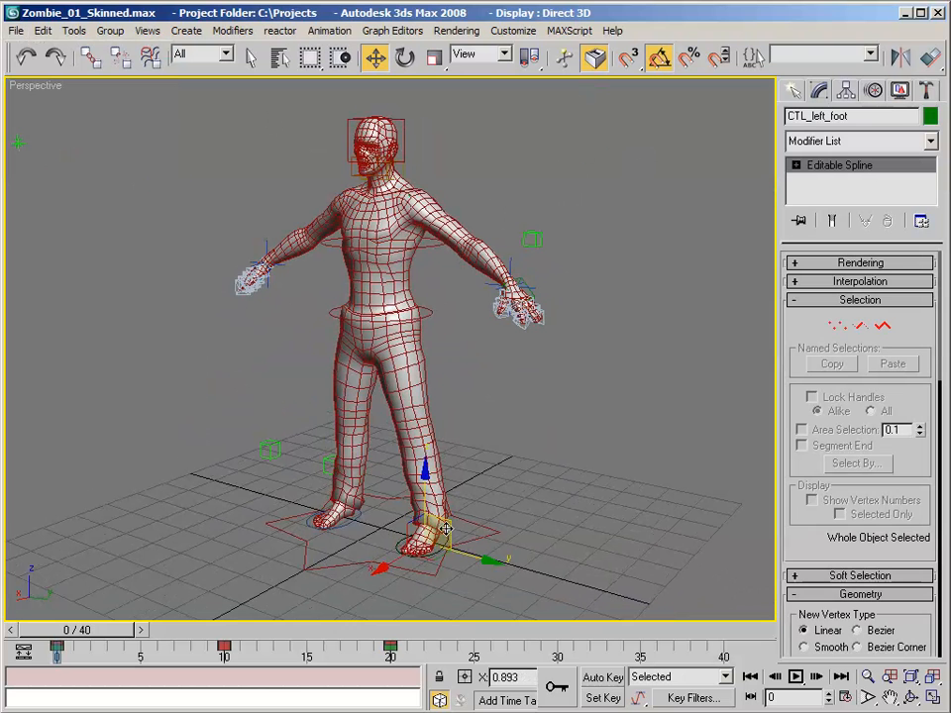
left_click_drag(90, 635, 251, 628)
key("w")
middle_click_drag(228, 401, 448, 458, "alt")
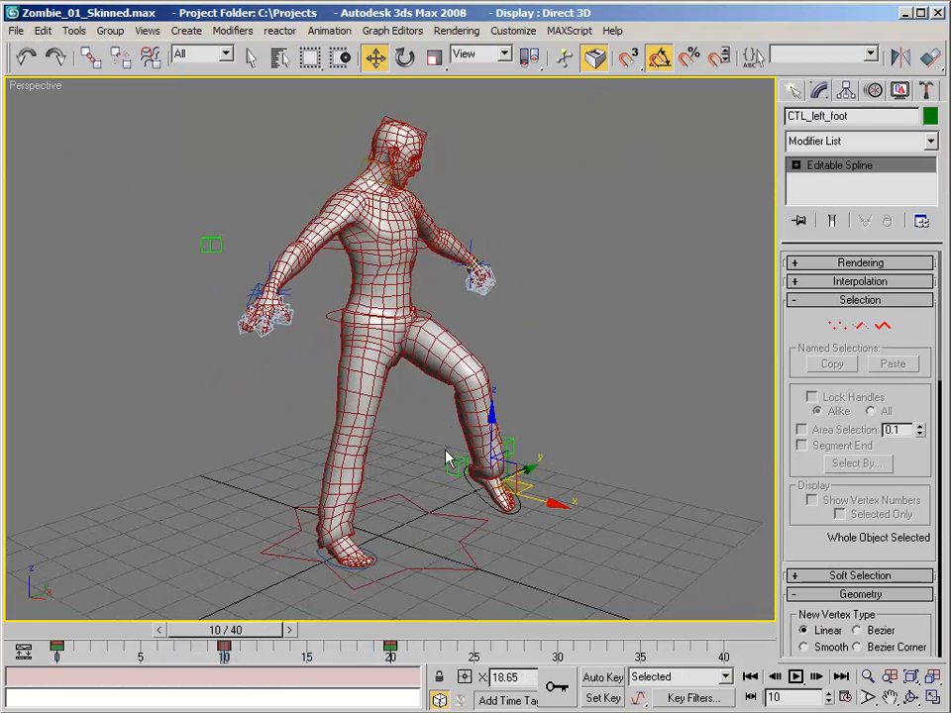
- Turn on Auto Key and, at frame 10, lift the zombie's right foot control off the ground and rotate it
left_click(603, 678)
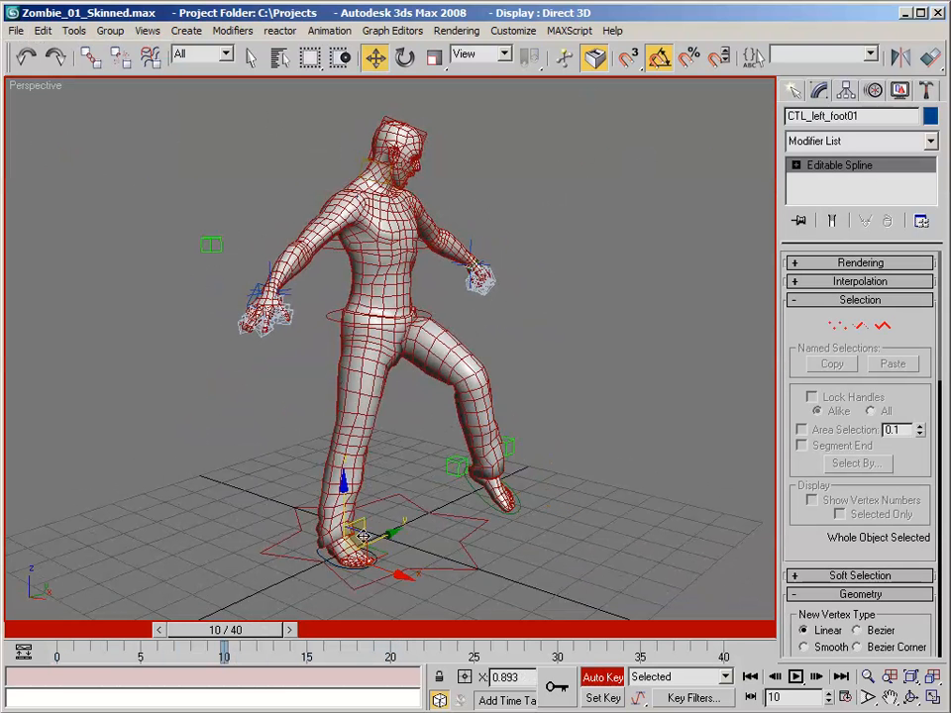
middle_click_drag(363, 536, 416, 527, "alt")
mouse_move(392, 531)
left_mouse_down()
mouse_move(353, 466)
mouse_move(333, 478)
mouse_move(364, 484)
mouse_move(377, 516)
left_mouse_up()
key("e")
middle_click_drag(411, 426, 239, 280, "alt")
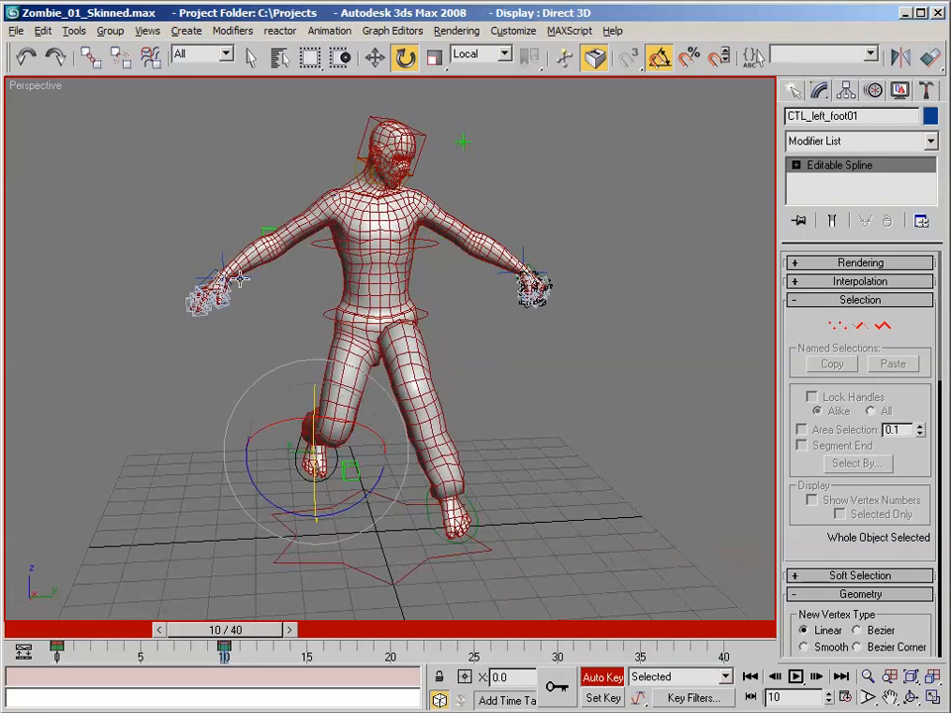
- Move the right arm IK control at frame 10 so the elbow bends, and check the arm from several angles
left_click(220, 258)
key("q")
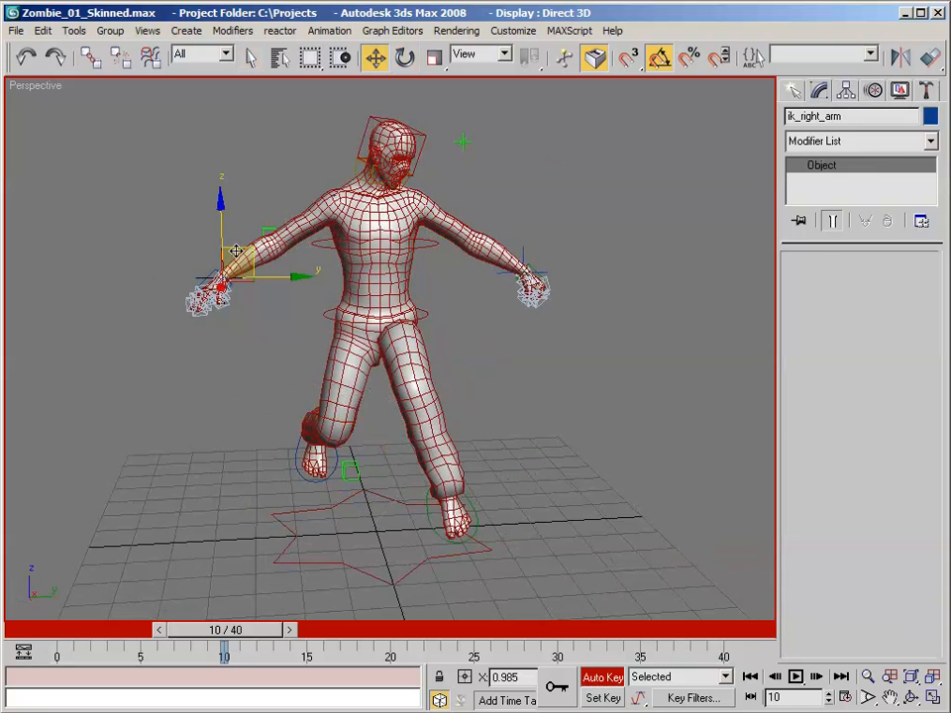
left_click_drag(236, 252, 307, 211)
middle_click_drag(307, 211, 446, 204, "alt")
left_click_drag(411, 215, 430, 206)
middle_click_drag(430, 206, 280, 207, "alt")
- Select the right clavicle control and rotate it at frame 10 to test the shoulder deformation
scroll(283, 198, "up", 3)
left_click(302, 116)
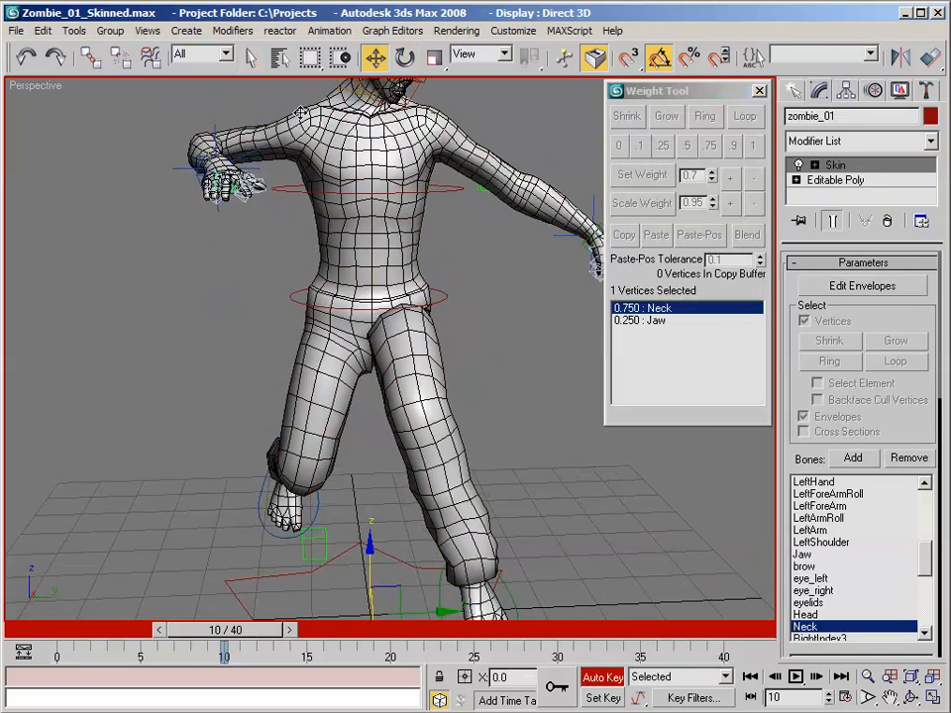
scroll(300, 173, "up", 5)
scroll(301, 173, "down", 2)
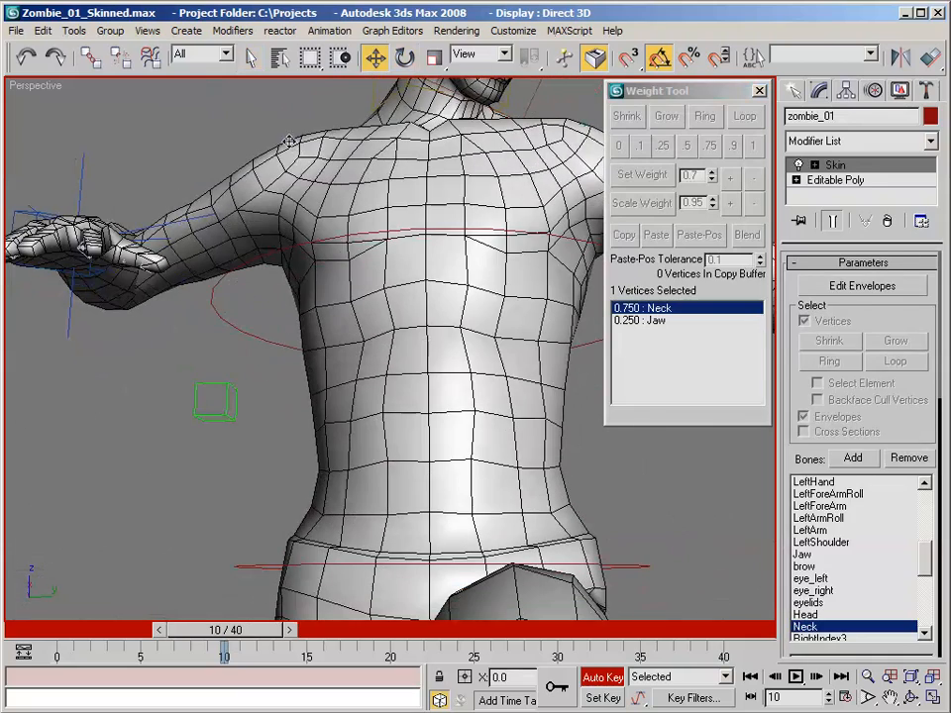
left_click(291, 136)
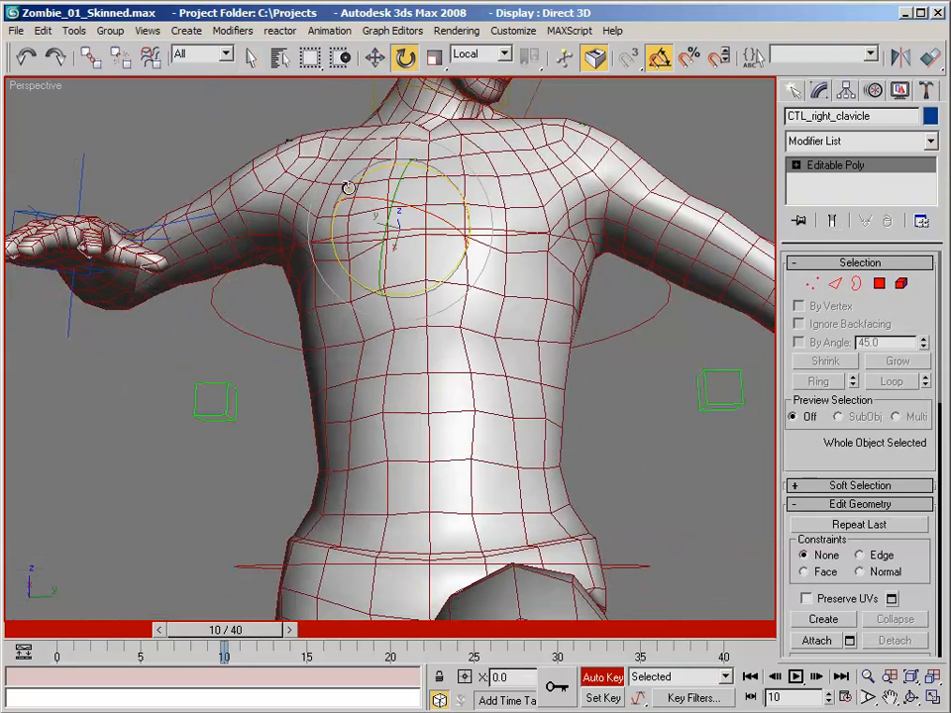
left_click_drag(348, 188, 360, 179)
middle_click_drag(359, 179, 427, 267, "alt")
scroll(443, 263, "down", 3)
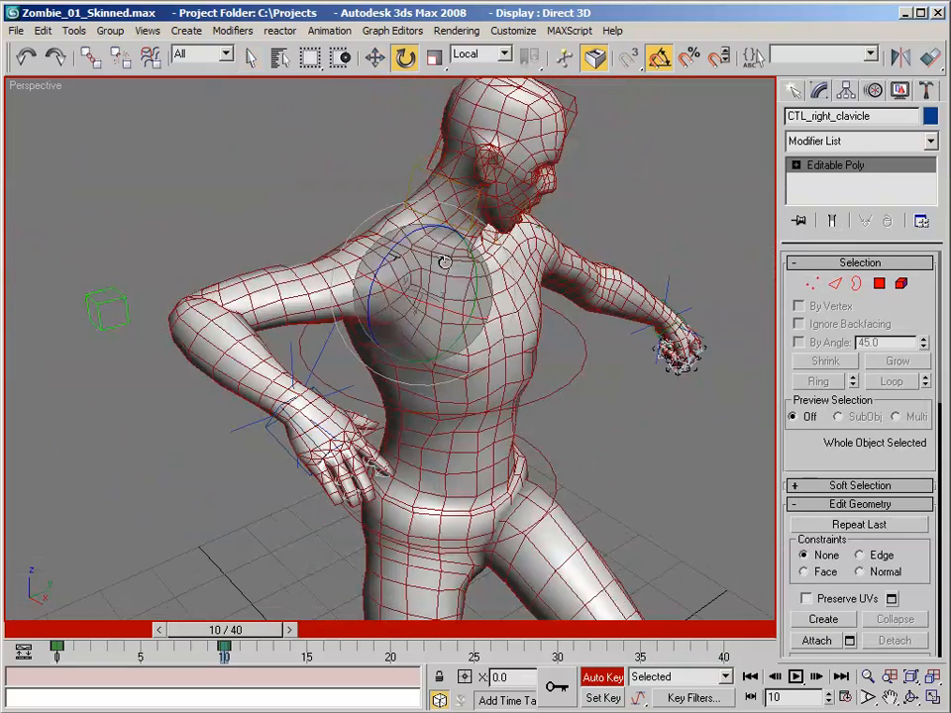
left_click_drag(420, 302, 405, 289)
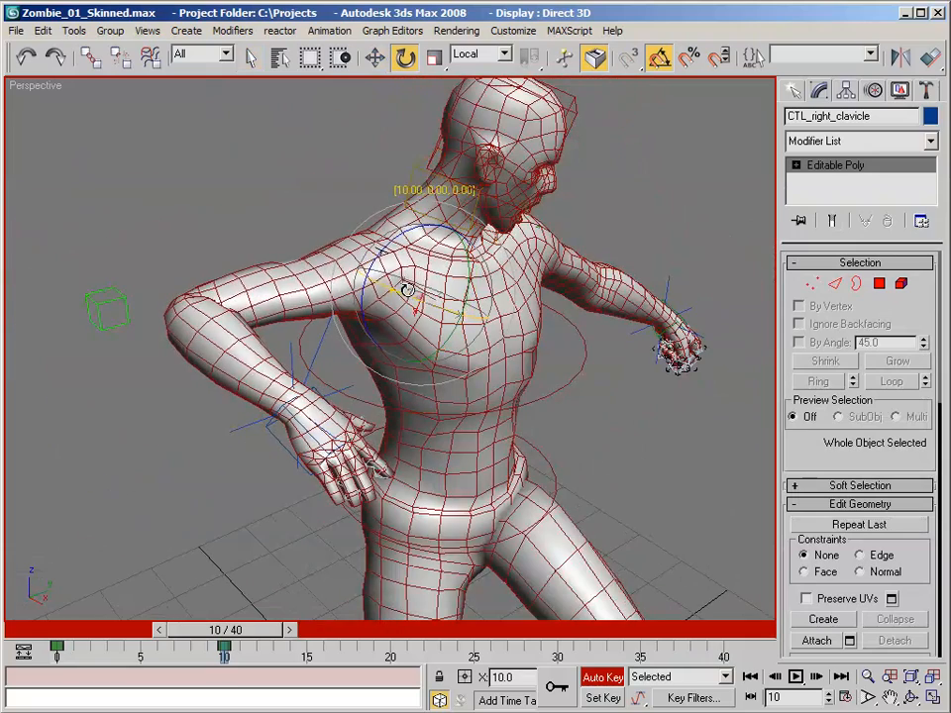
middle_click_drag(406, 285, 340, 206, "alt")
scroll(405, 243, "down", 3)
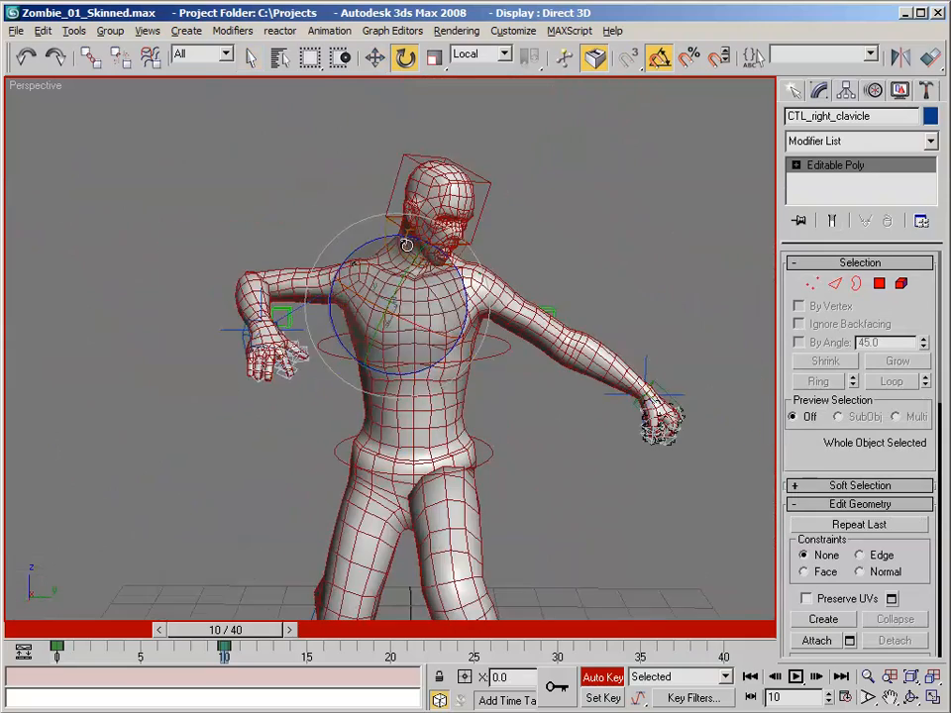
middle_click_drag(406, 244, 400, 241, "alt")
- At frame 17, rotate the spine control and the hips control to test how the torso bends
left_click_drag(198, 630, 266, 614)
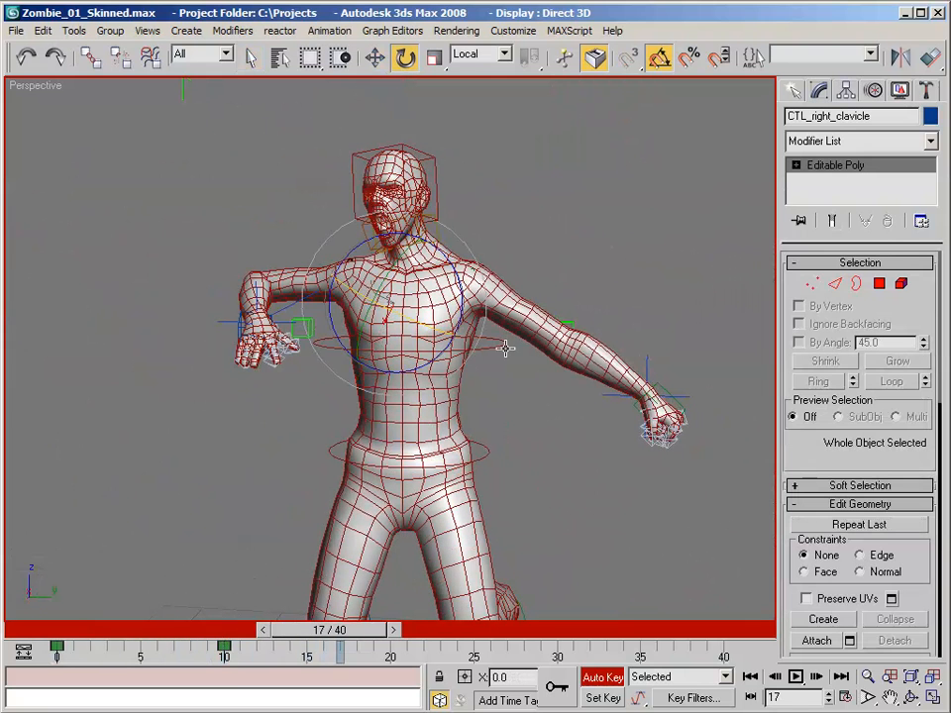
left_click(486, 313)
left_click_drag(468, 303, 469, 317)
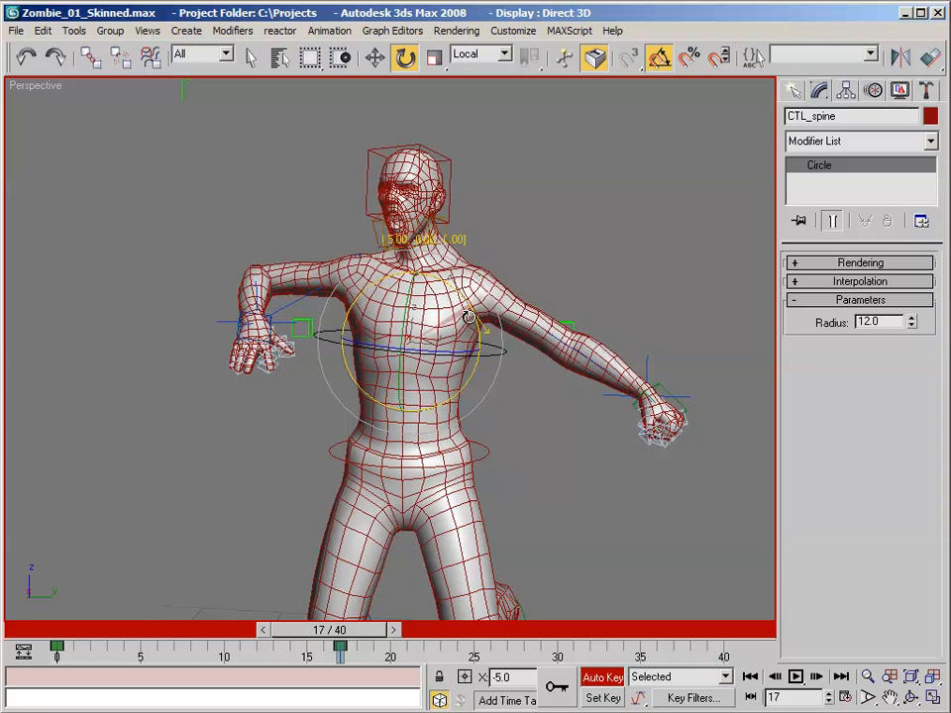
left_click_drag(461, 463, 478, 458)
left_click_drag(465, 414, 467, 431)
middle_click_drag(459, 360, 518, 366, "alt")
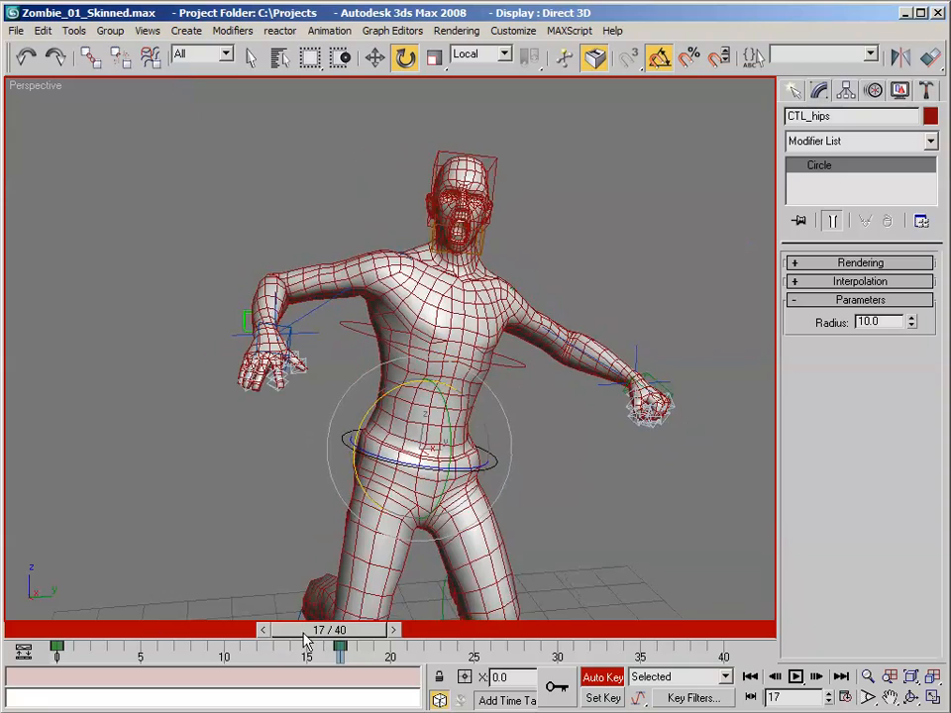
- Return the animation to frame 0 and view the whole figure in its rest pose
left_click_drag(304, 635, 40, 609)
key("e")
middle_click_drag(500, 401, 445, 290, "alt")
scroll(445, 289, "down", 2)
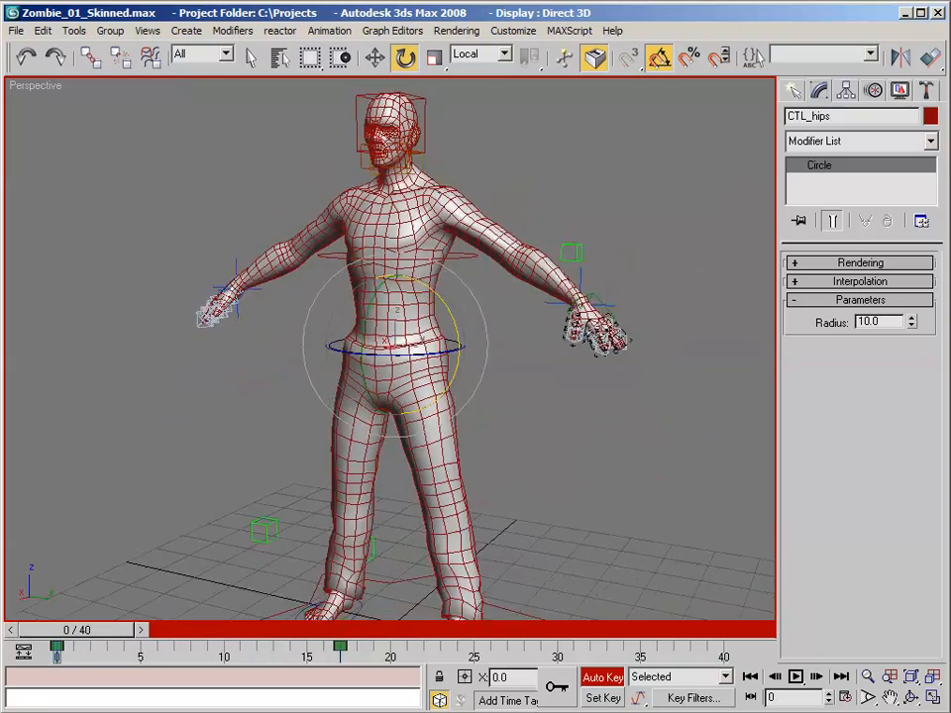
scroll(432, 333, "down", 1)
middle_click_drag(432, 333, 420, 320)
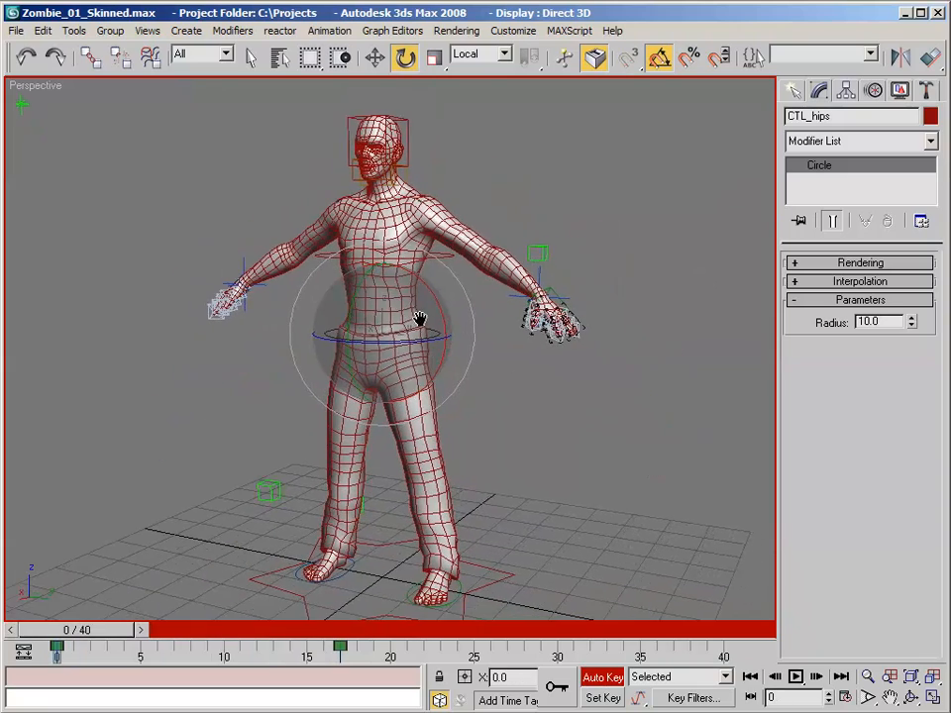
left_click(17, 31)
mouse_move(74, 30)
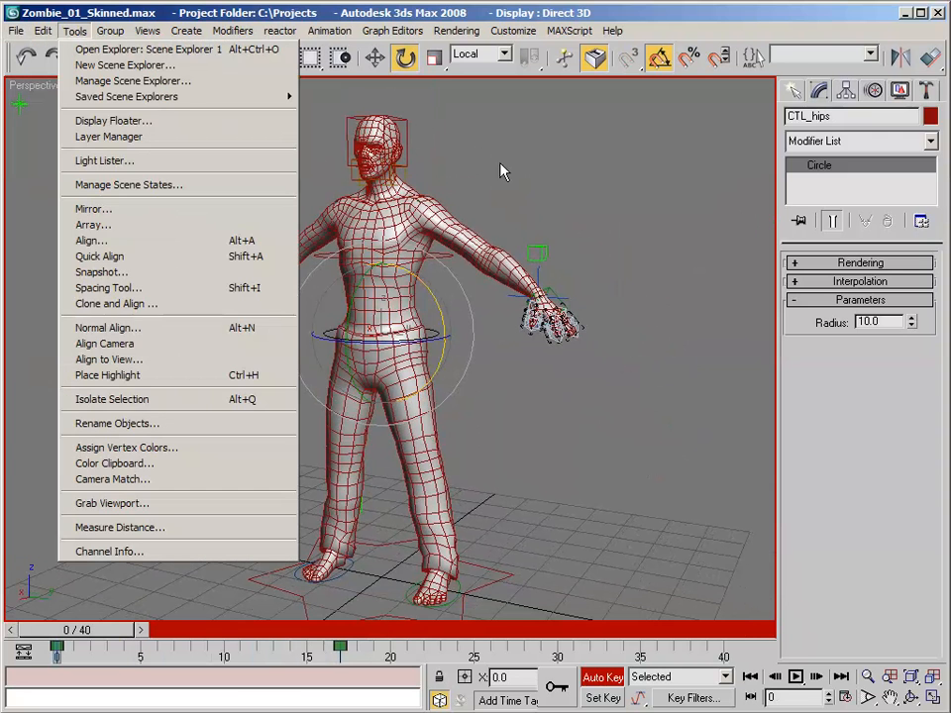
left_click(562, 163)
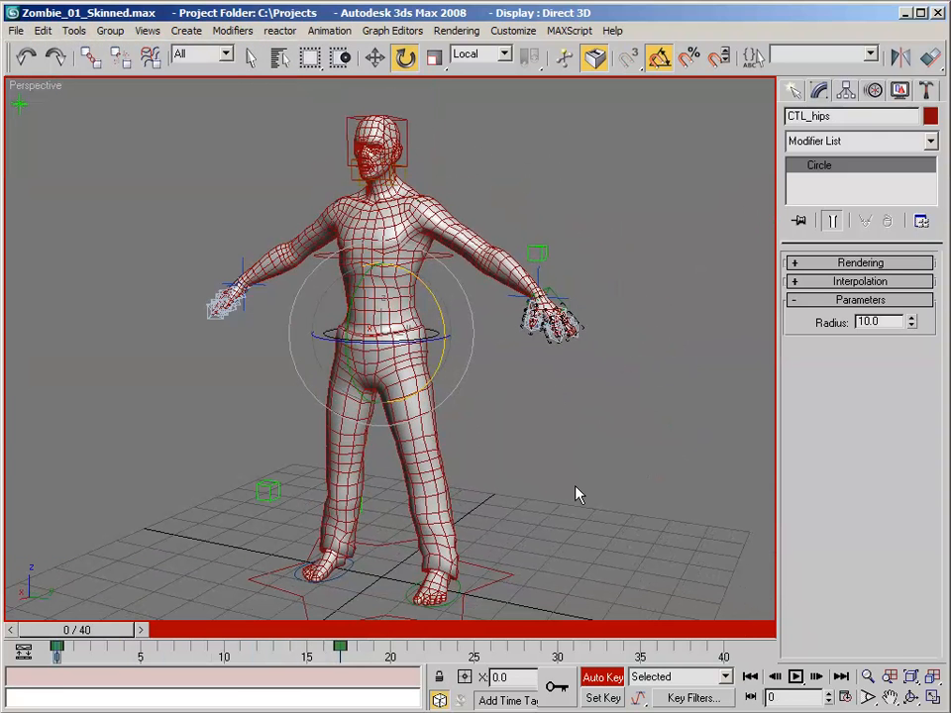
middle_click_drag(568, 475, 580, 479, "alt")
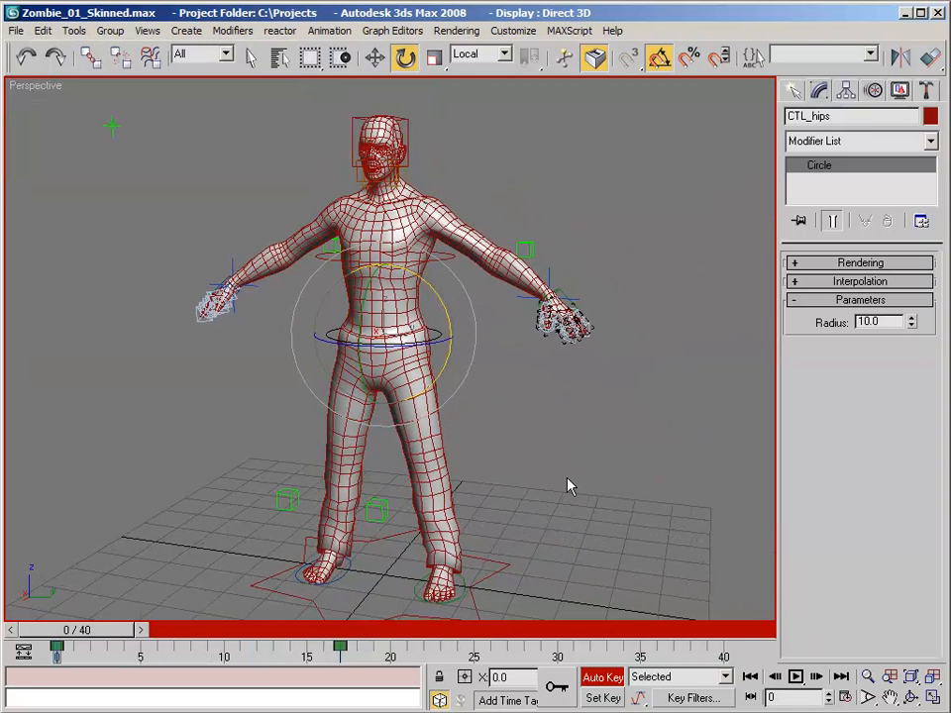
scroll(540, 426, "up", 2)
scroll(450, 280, "down", 2)
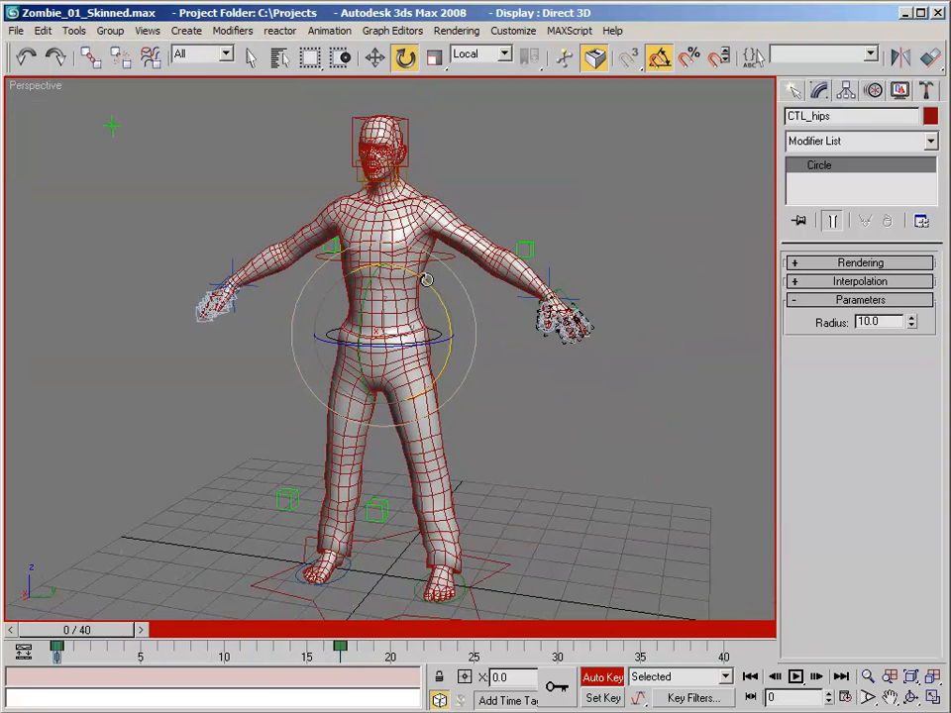